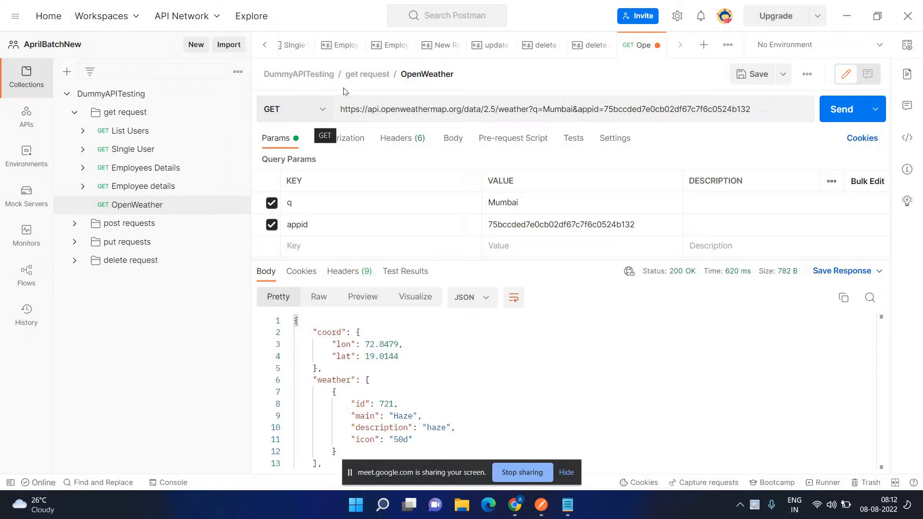
Step: Review the available HTTP methods and the OpenWeather response's body, headers and cookies
left_click(330, 112)
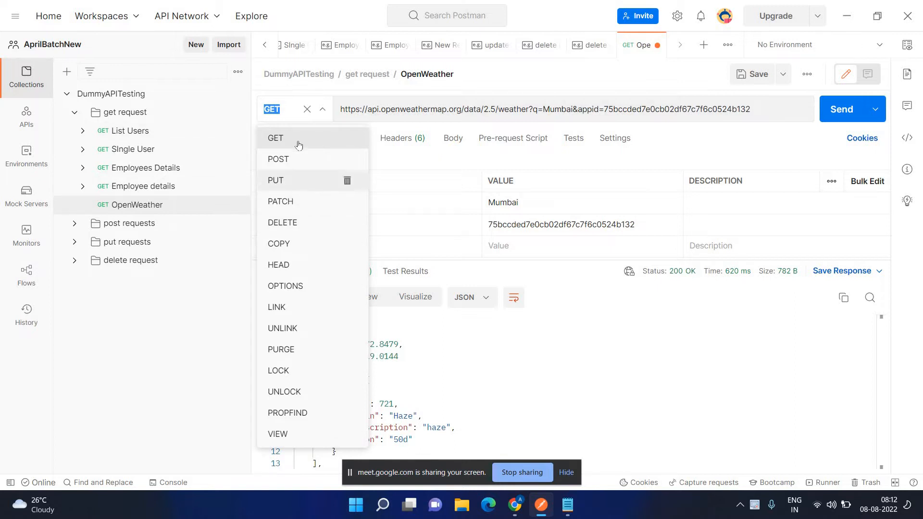
left_click(410, 203)
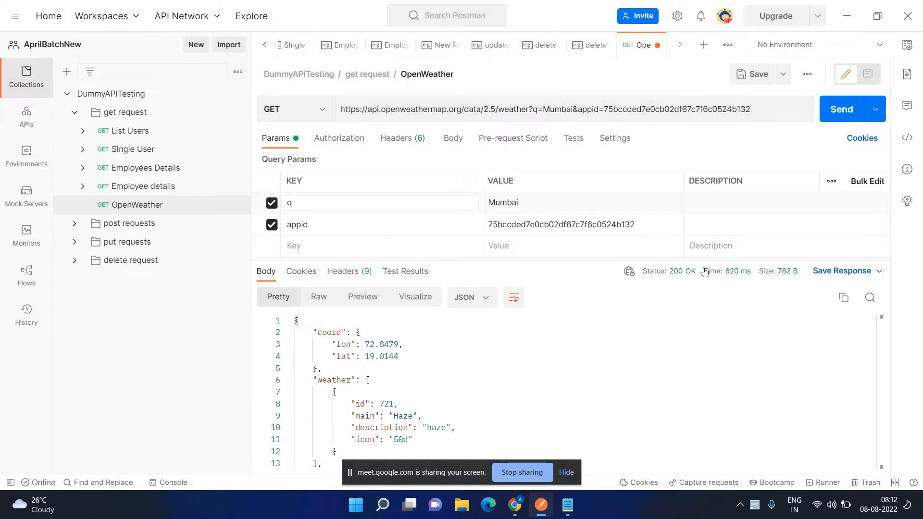
mouse_move(702, 272)
scroll(395, 347, "down", 2)
scroll(404, 356, "up", 2)
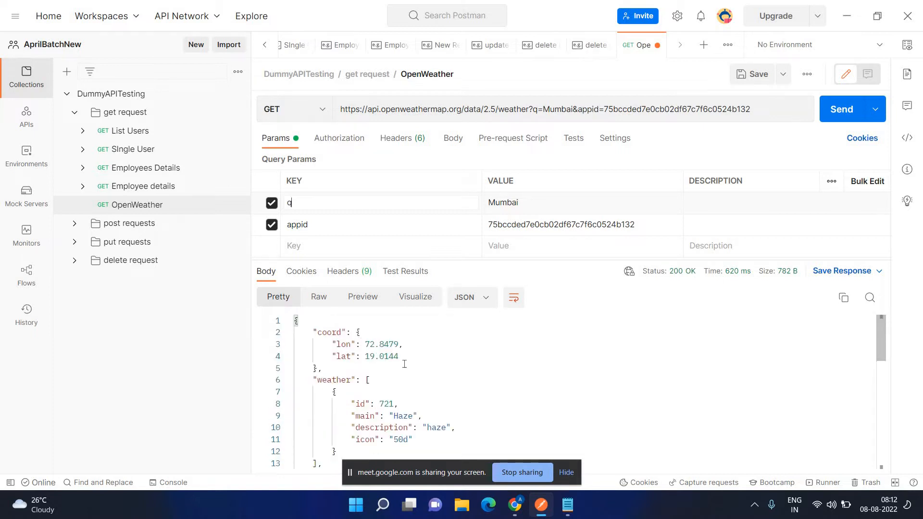
left_click(350, 272)
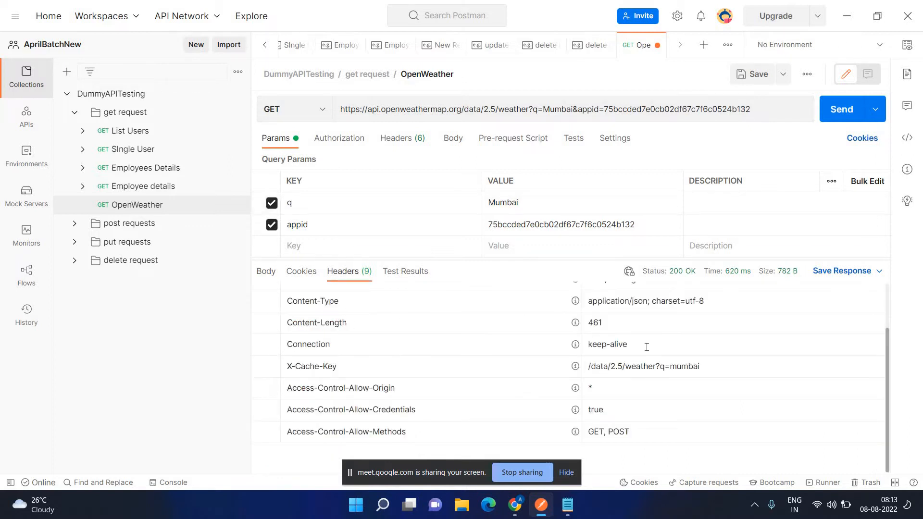
left_click(301, 271)
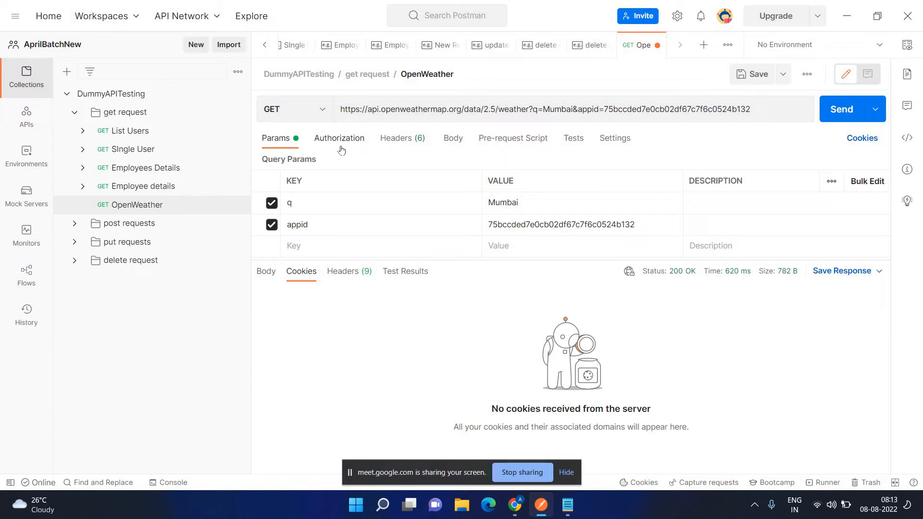
Step: Remove the last character of the API key in the appid query parameter, check the key saved in Notepad, and send the request
left_click(643, 226)
key("BackSpace")
left_click(567, 509)
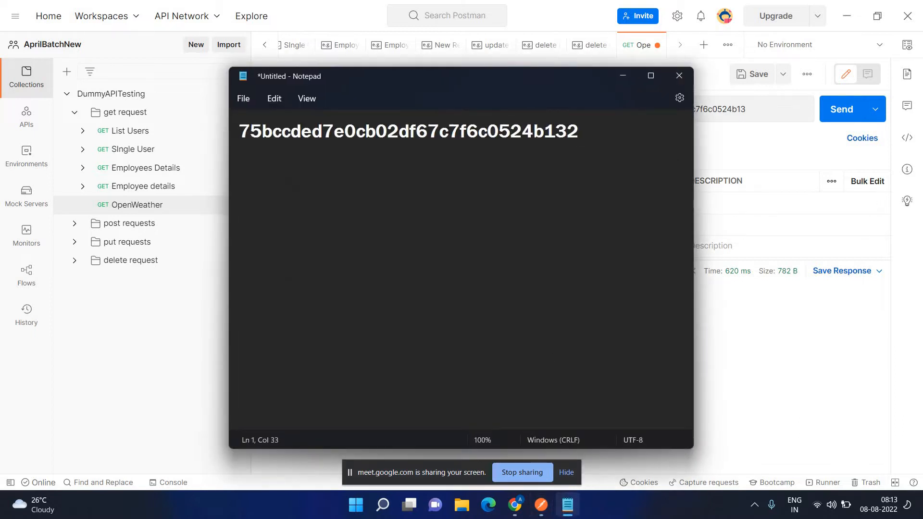
left_click(625, 75)
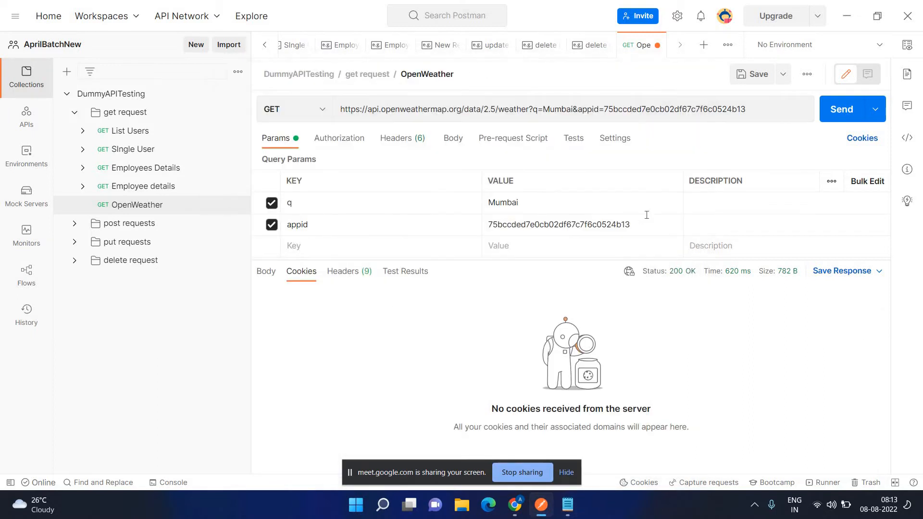
left_click(845, 108)
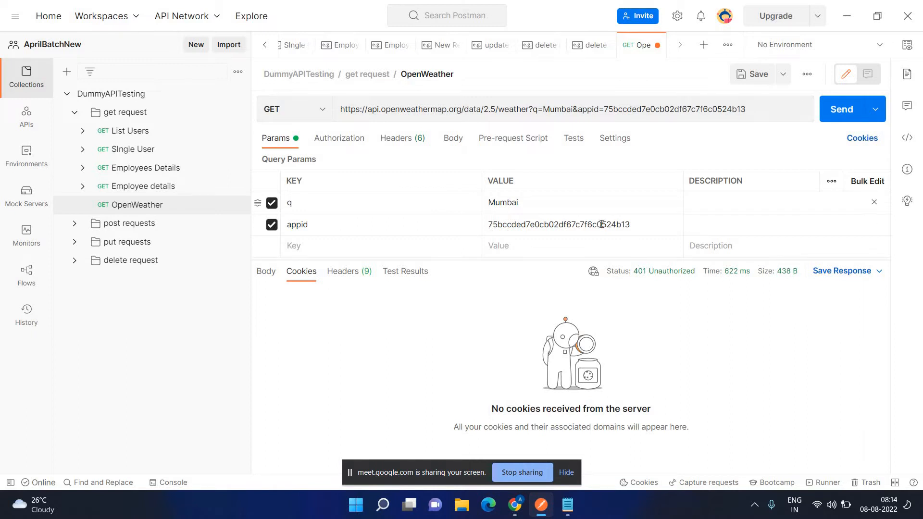
Step: Restore the missing last character of the appid parameter's API key, send the request, and show the response body
left_click(647, 225)
type("2")
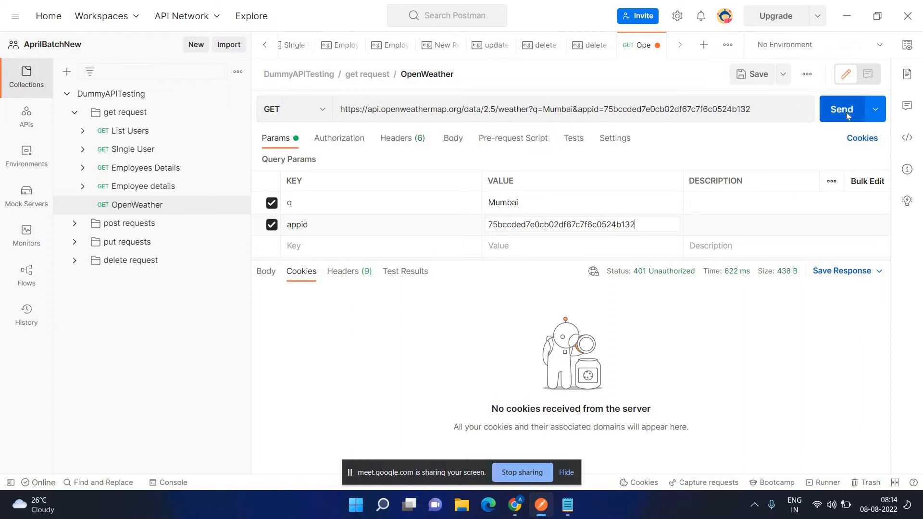
left_click(848, 116)
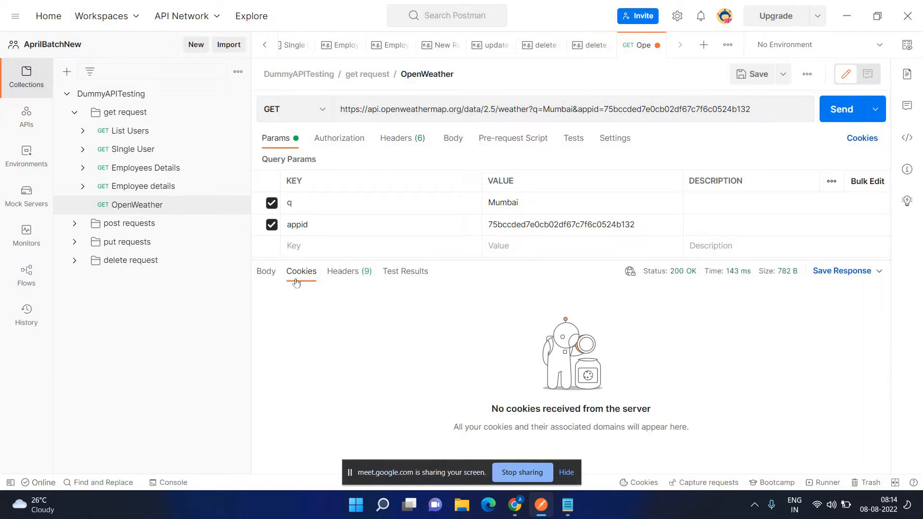
left_click(266, 271)
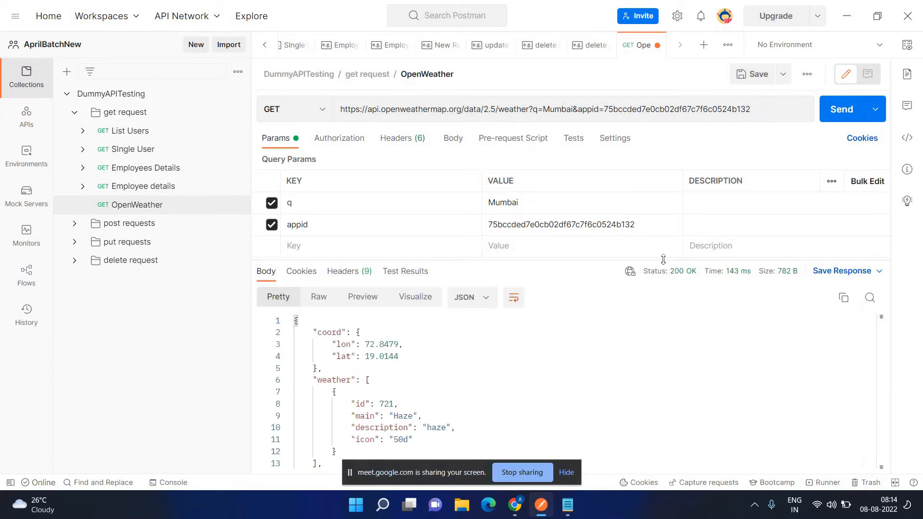
Step: Shorten the appid parameter's API key by its last character again and resend the request
left_click(652, 229)
key("BackSpace")
left_click(841, 110)
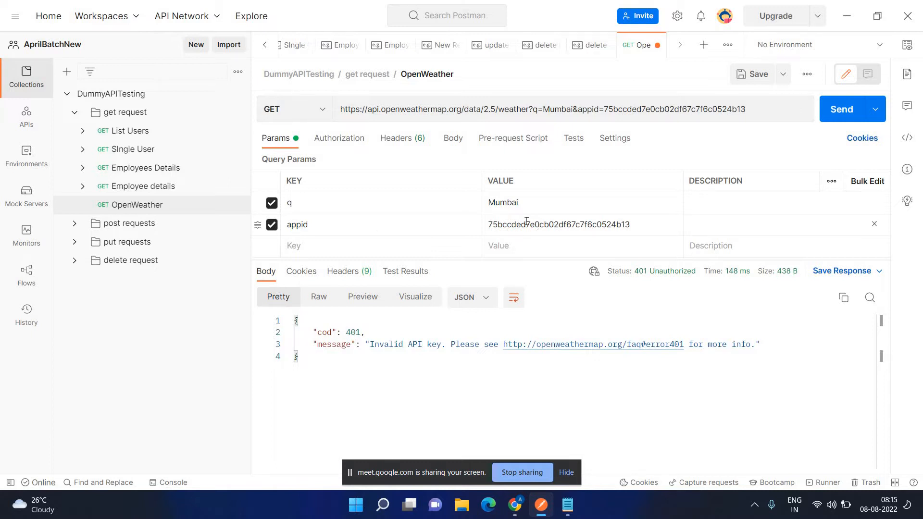
Step: Look through the authorization types offered for the OpenWeather request and return to its query parameters
left_click(335, 139)
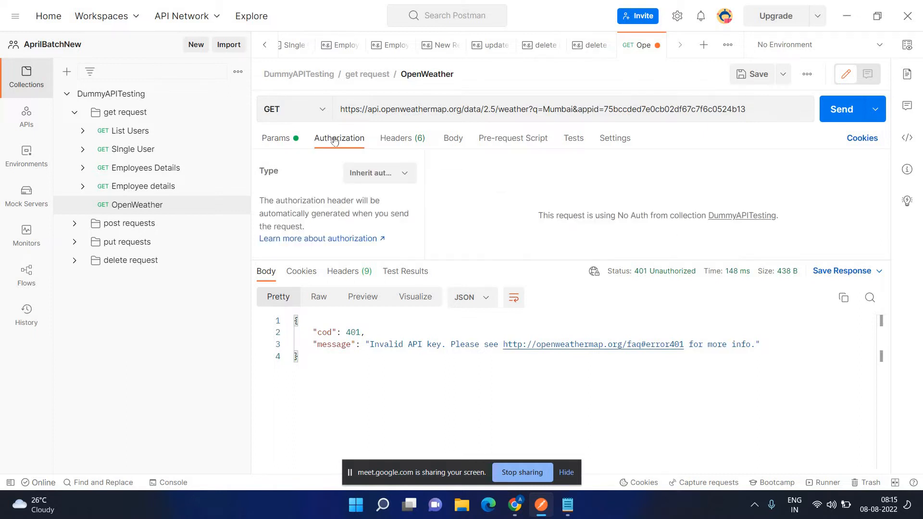
left_click(376, 179)
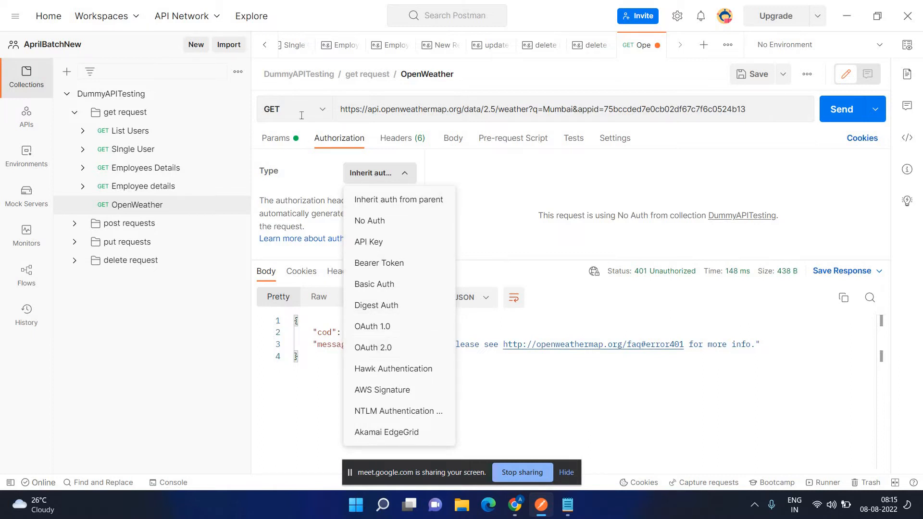
left_click(275, 139)
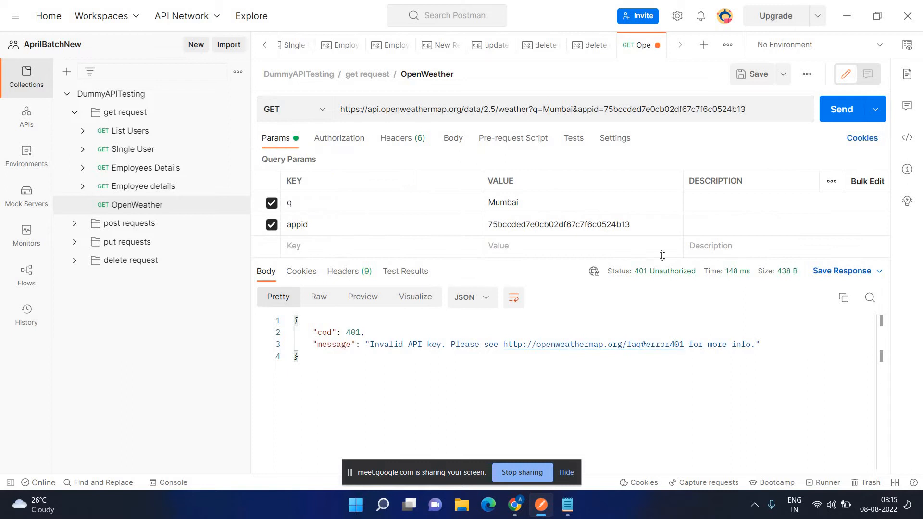
Step: Complete the API key in the appid parameter and set the request's authorization type to API Key
left_click(649, 224)
type("2")
left_click(328, 144)
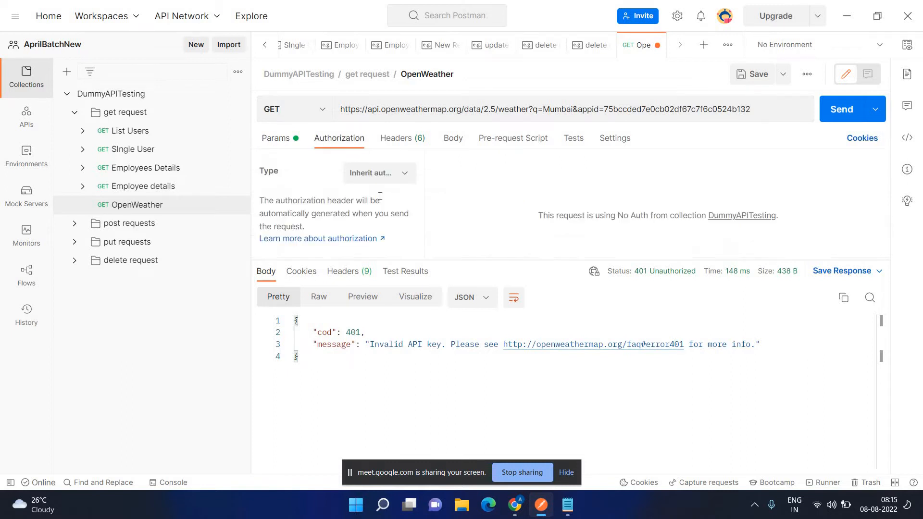
left_click(389, 179)
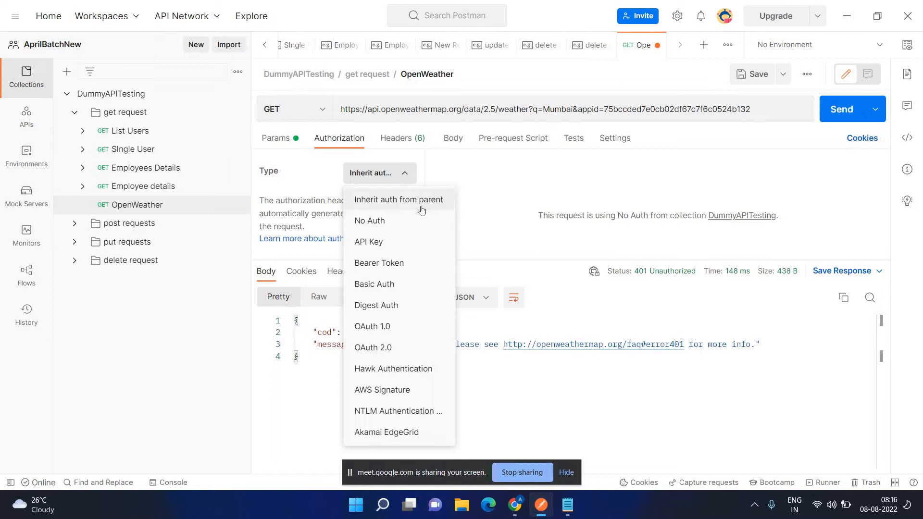
left_click(387, 247)
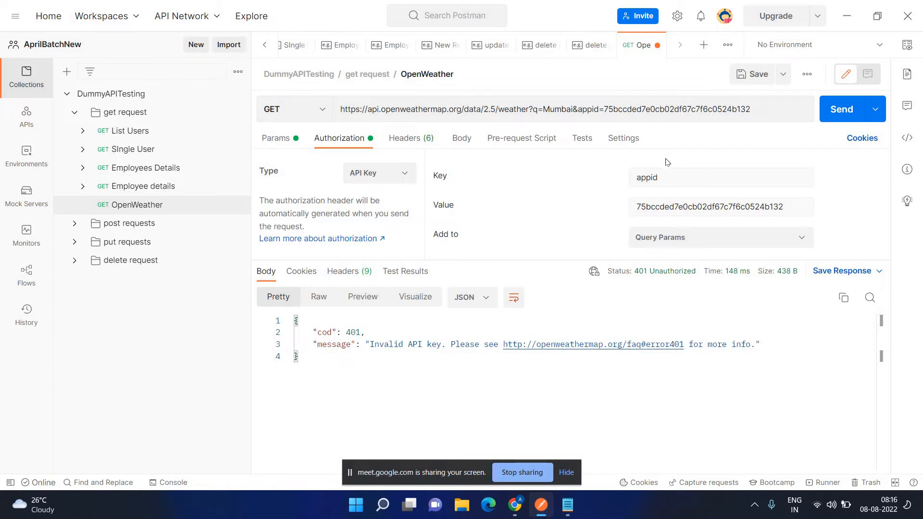
Step: Compare the authorization key name appid with the URL parameter, set the API key's Add to option to Header, and send the request
left_click_drag(659, 177, 605, 136)
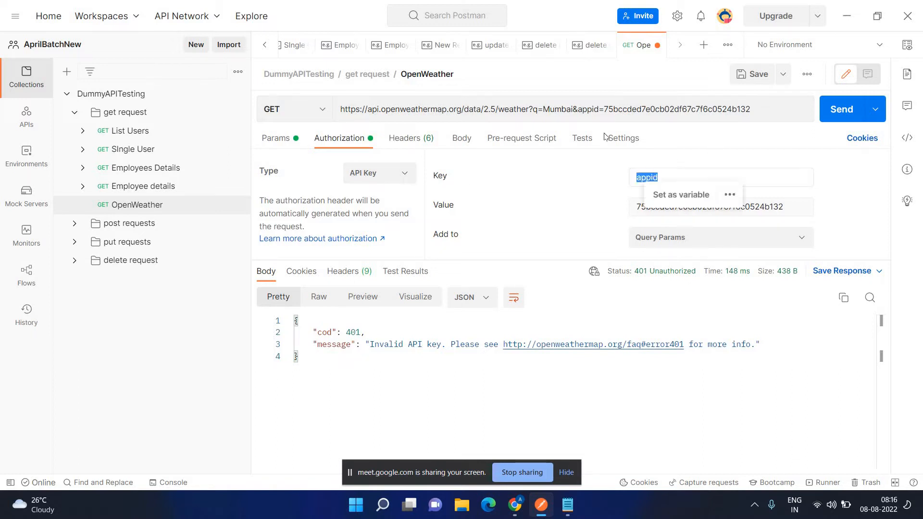
double_click(591, 109)
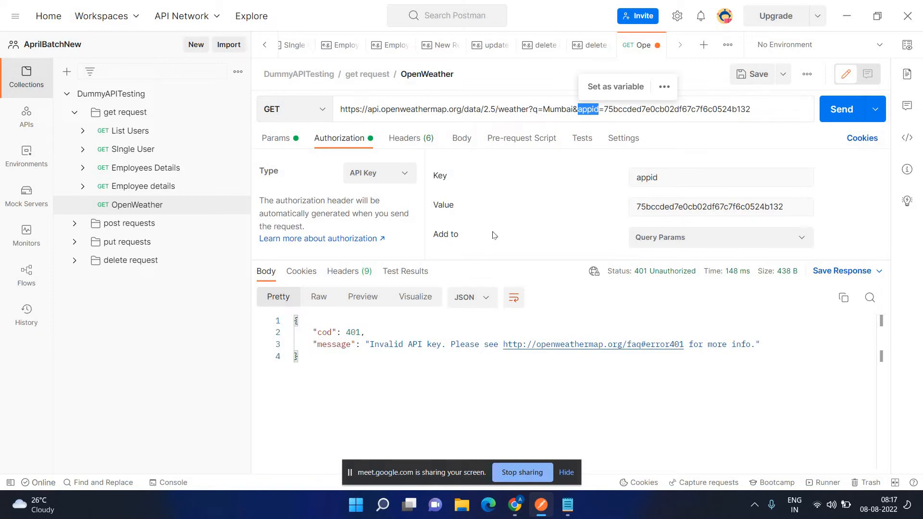
left_click(701, 239)
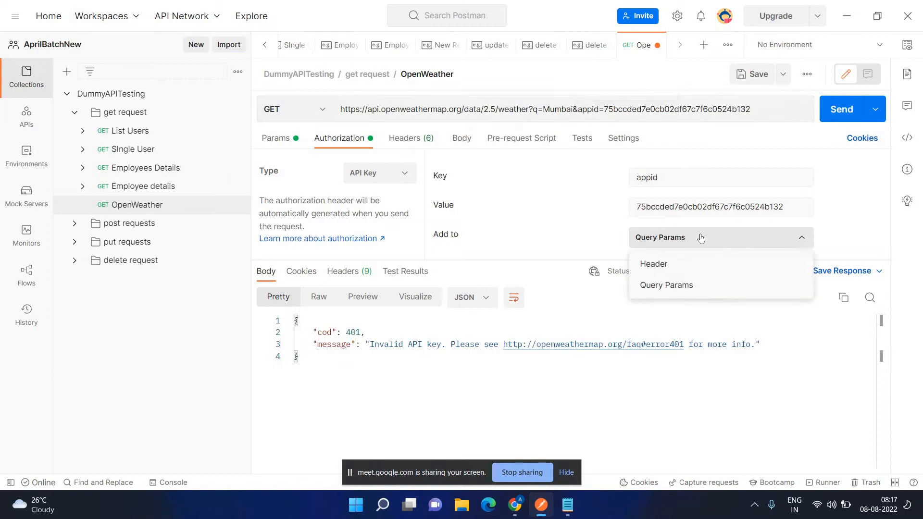
left_click(684, 267)
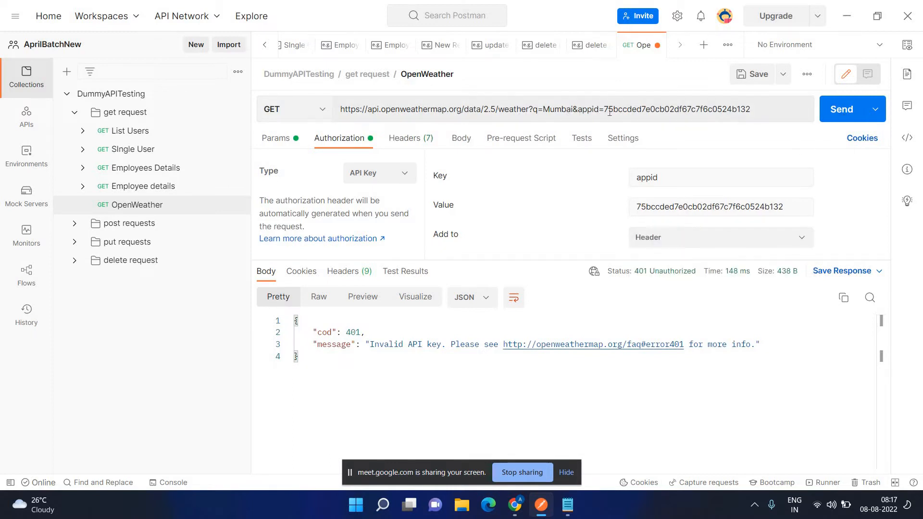
left_click(845, 106)
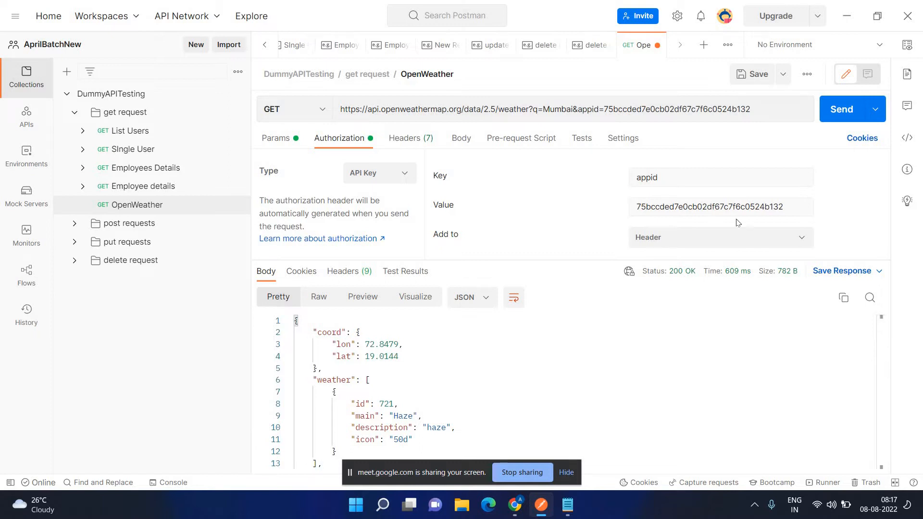
Step: Set the API key's Add to option to Query Params and resend the request
left_click(797, 237)
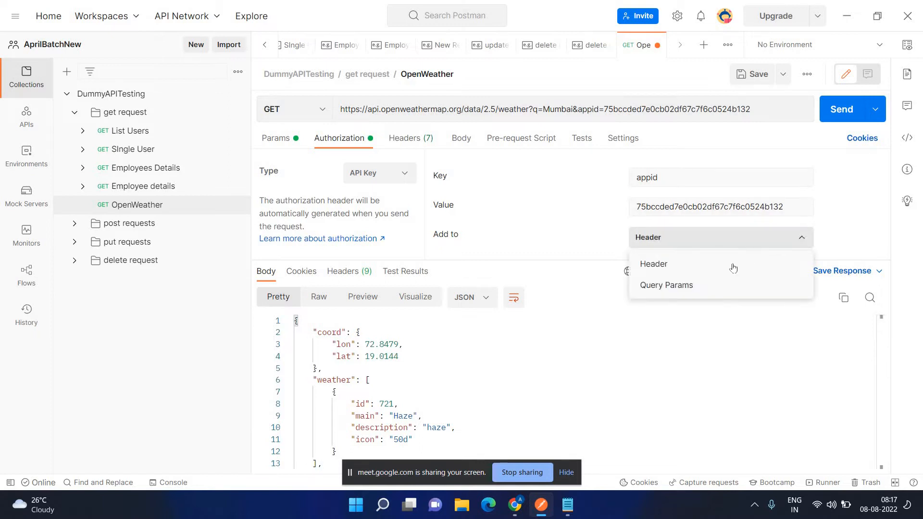
left_click(691, 286)
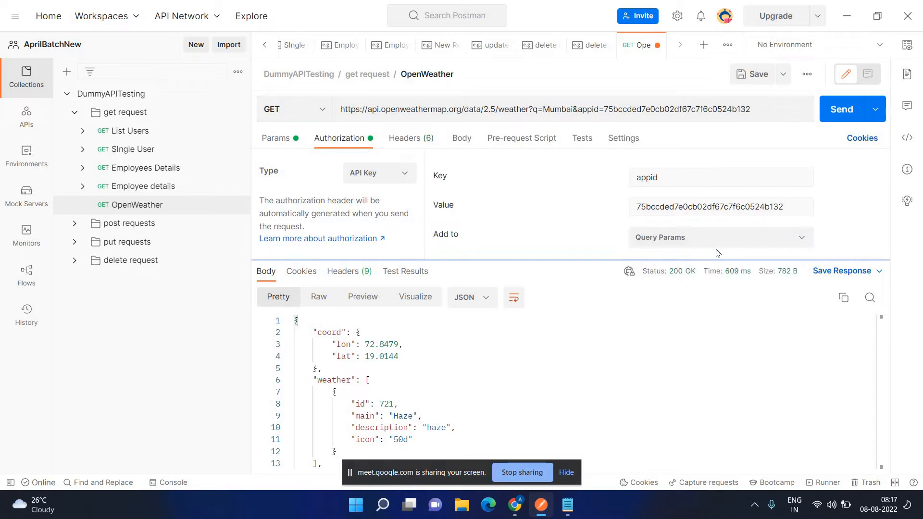
left_click(839, 111)
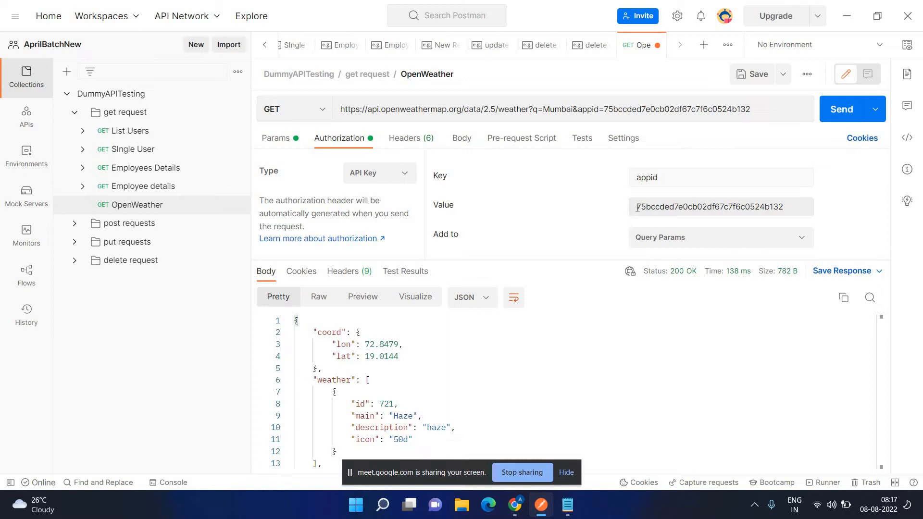
Step: Examine the API key value in the authorization settings and the list of other authorization types
left_click_drag(637, 207, 763, 212)
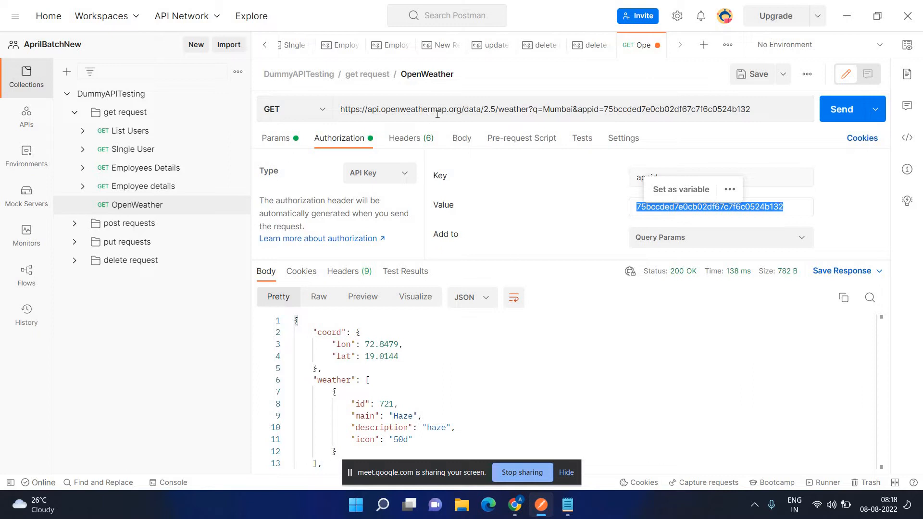
left_click(711, 367)
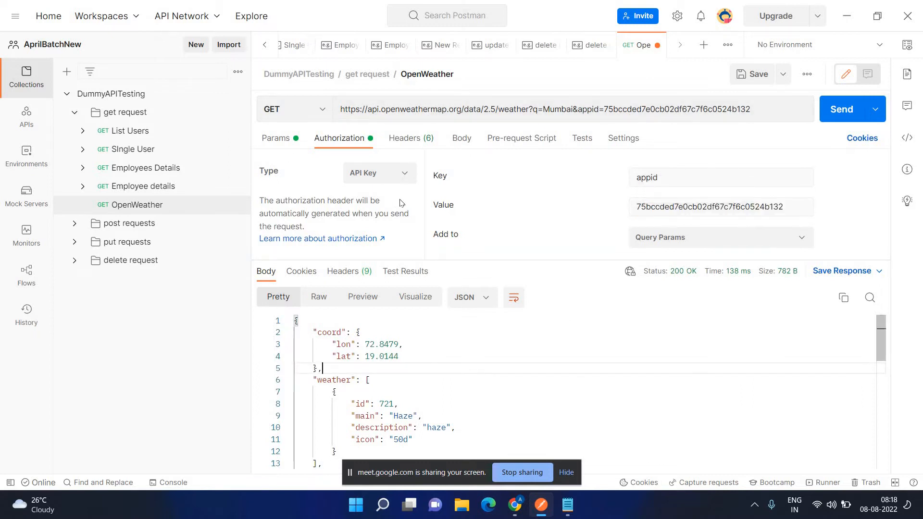
left_click(382, 180)
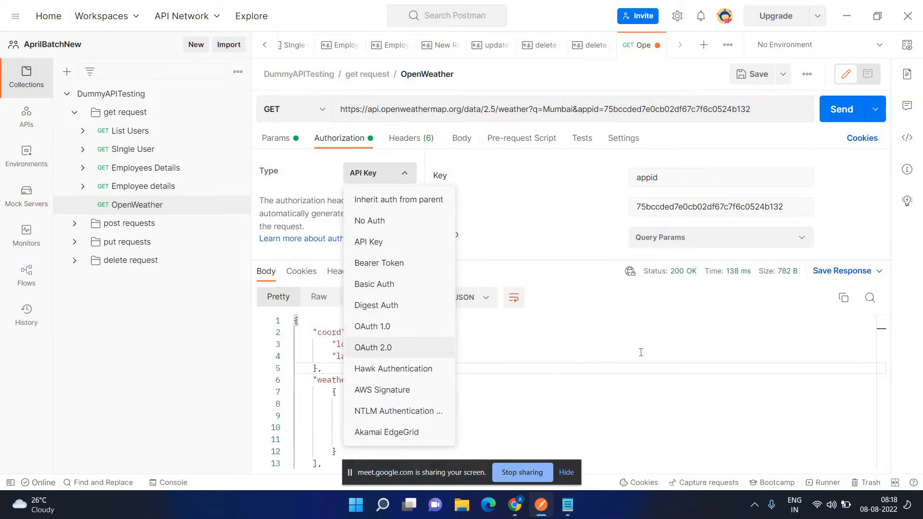
left_click(701, 333)
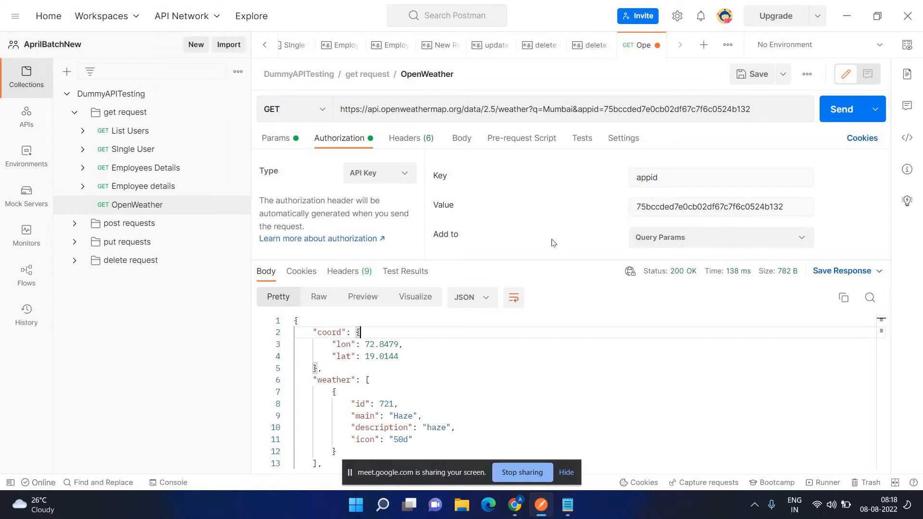
Step: Remove the last character of the API key value in the authorization settings and send the request
double_click(759, 206)
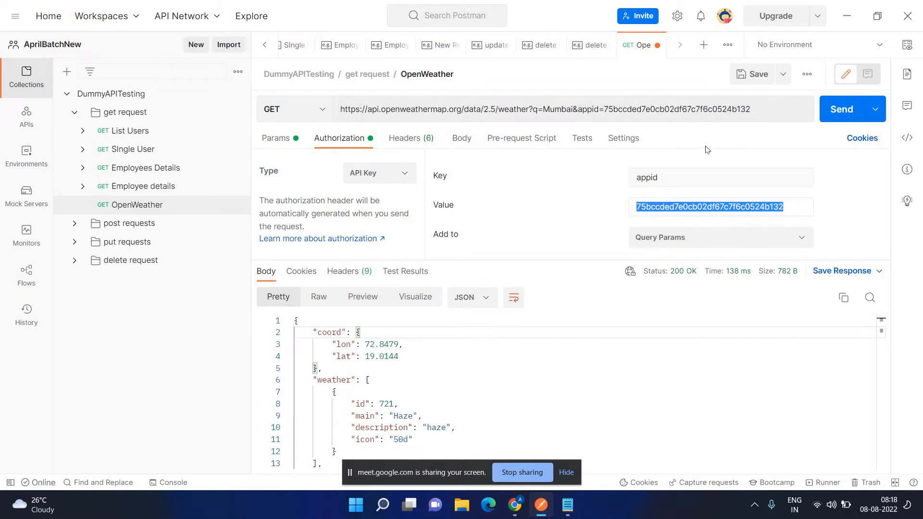
key("shift+Tab")
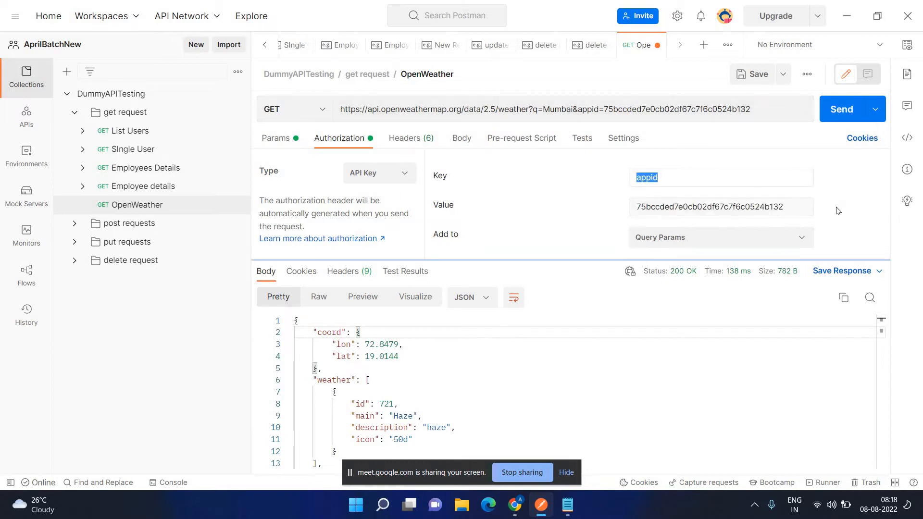
key("Tab")
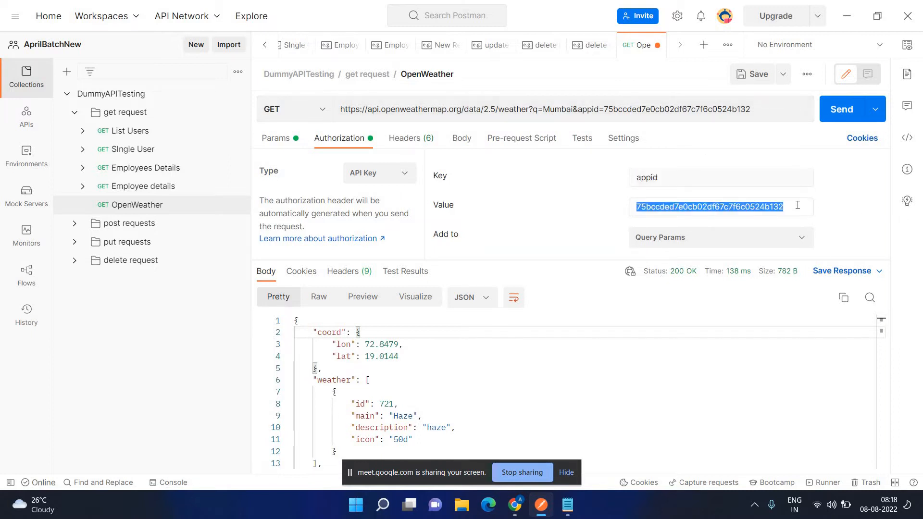
left_click(797, 205)
key("BackSpace")
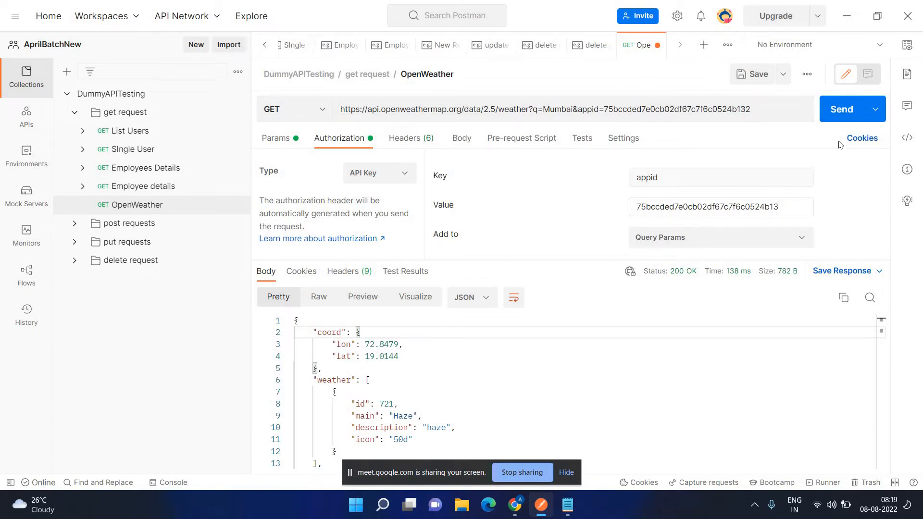
left_click(839, 111)
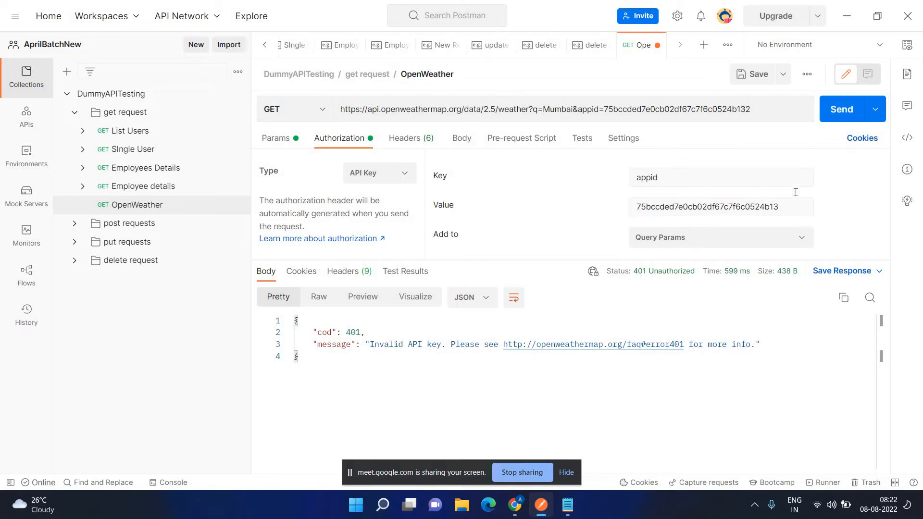
Step: Restore the last character of the API key value in the authorization settings and resend the request
left_click(806, 209)
left_click(845, 110)
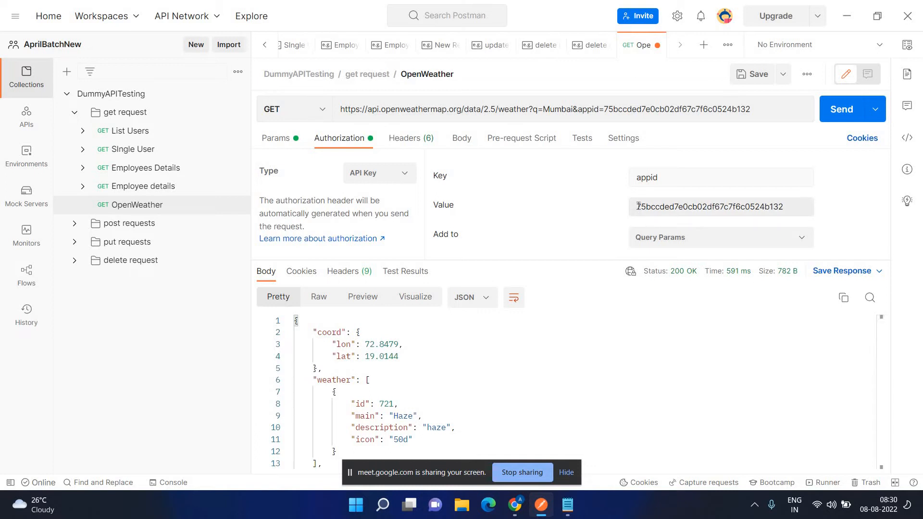
left_click_drag(638, 206, 789, 212)
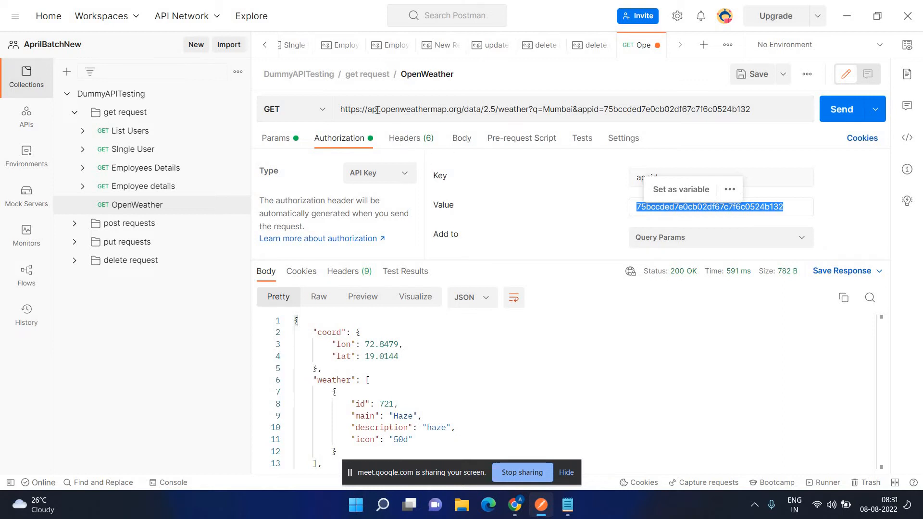
left_click(846, 109)
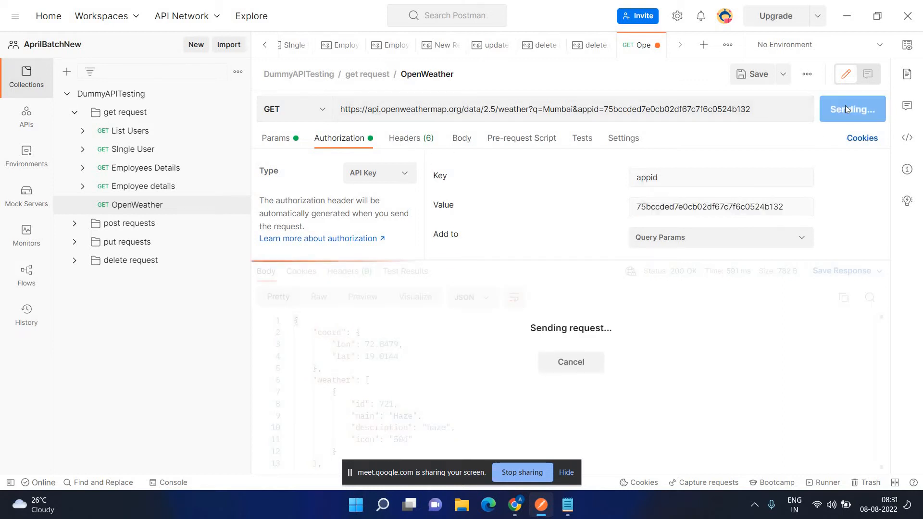
Step: Delete the final character of the authorization API key value and send the request with the shortened key
double_click(773, 208)
left_click(793, 204)
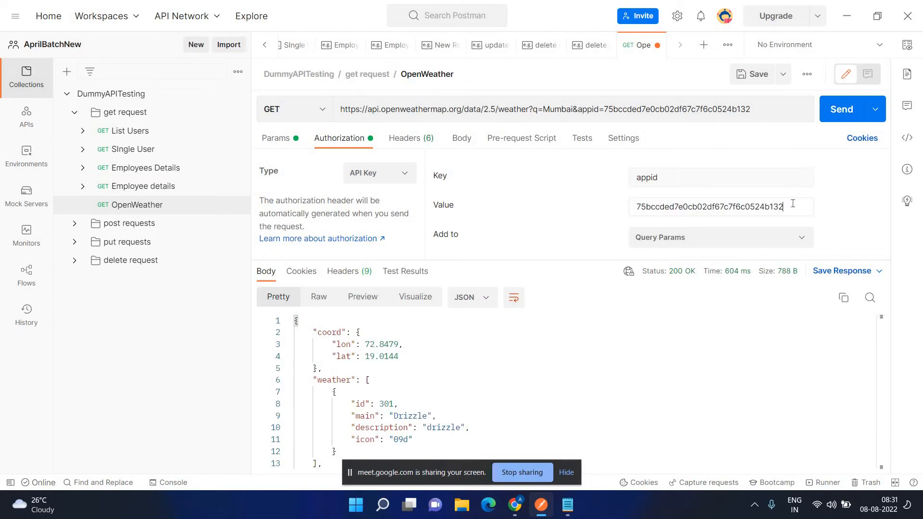
key("BackSpace")
left_click(847, 110)
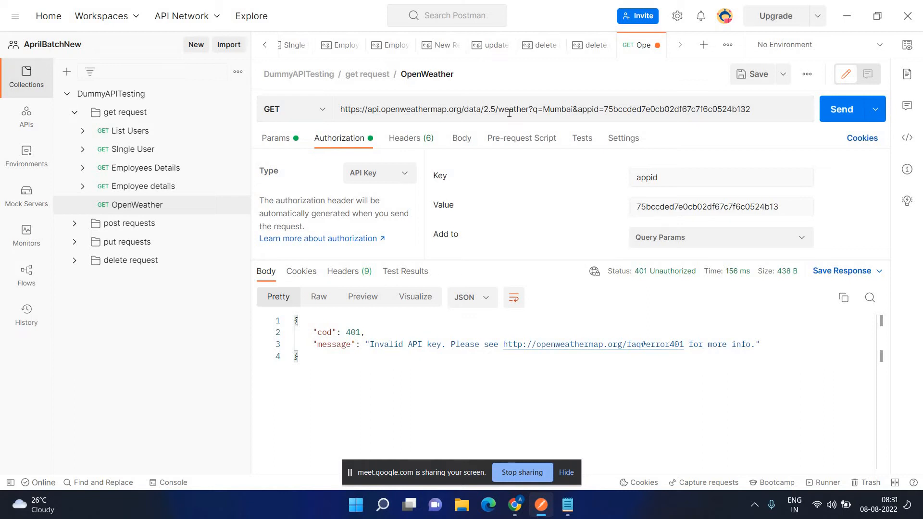
Step: Complete the API key value in the authorization settings by re-entering its missing final character
left_click(400, 180)
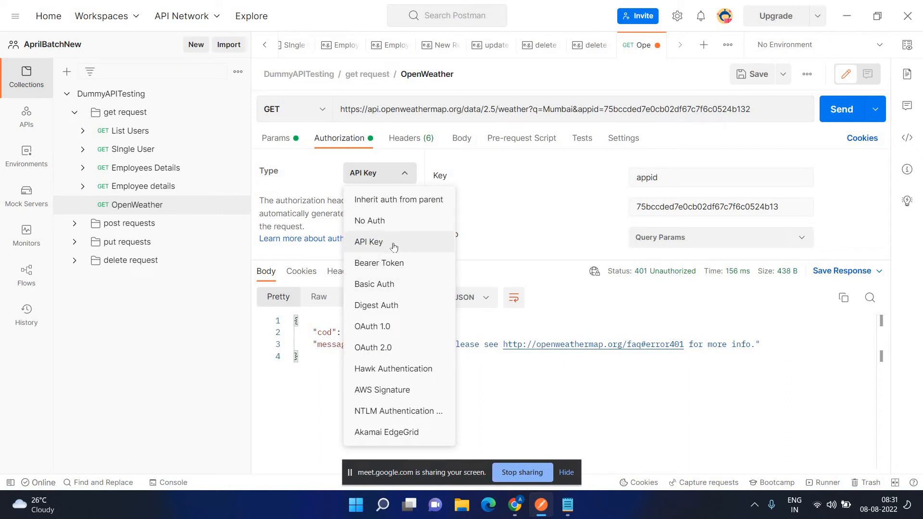
left_click(798, 207)
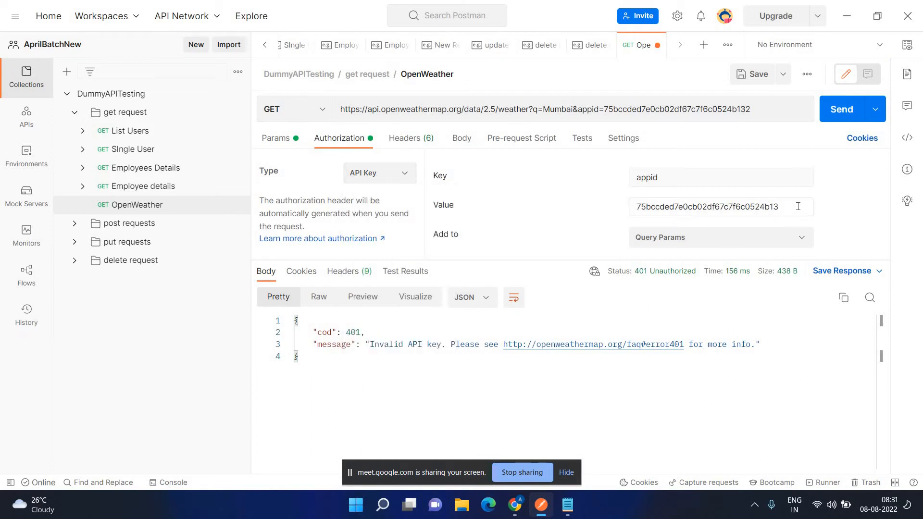
type("2")
left_click_drag(792, 206, 625, 217)
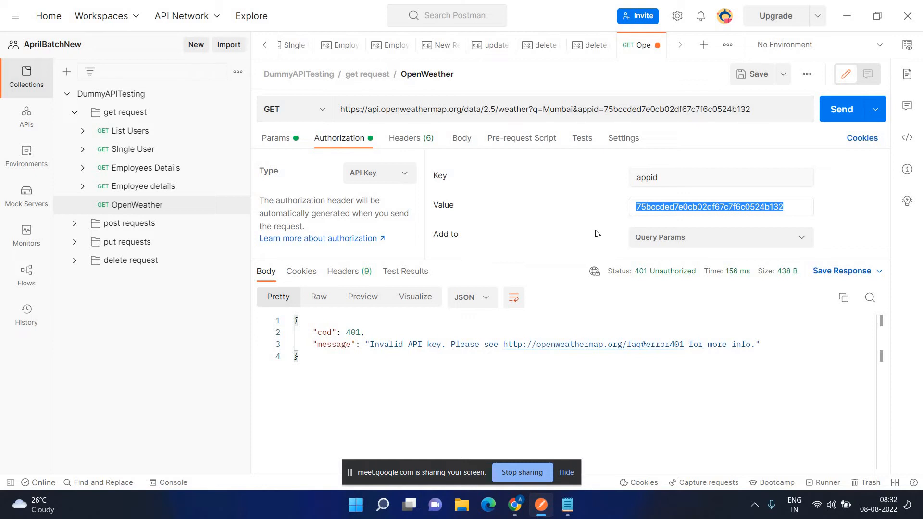
Step: Review the query parameters and the available authorization types, and resend the request with API Key authorization
left_click(377, 182)
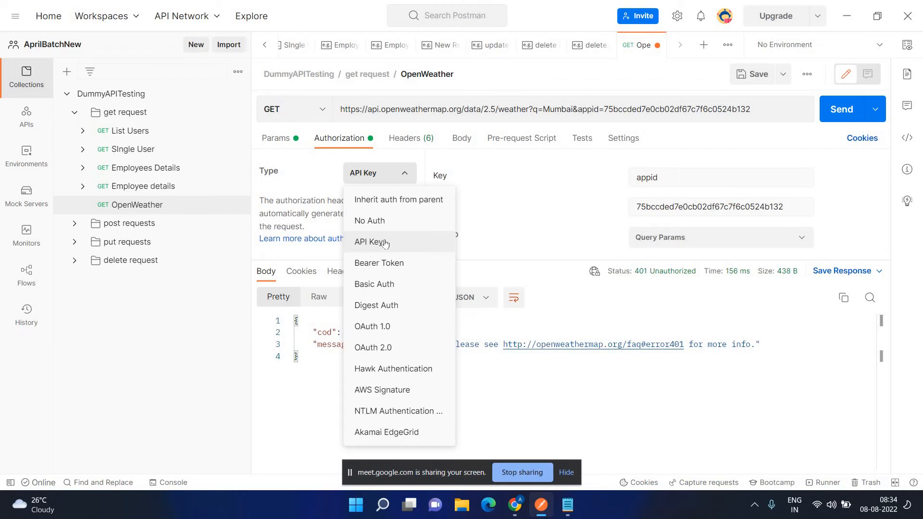
left_click(271, 146)
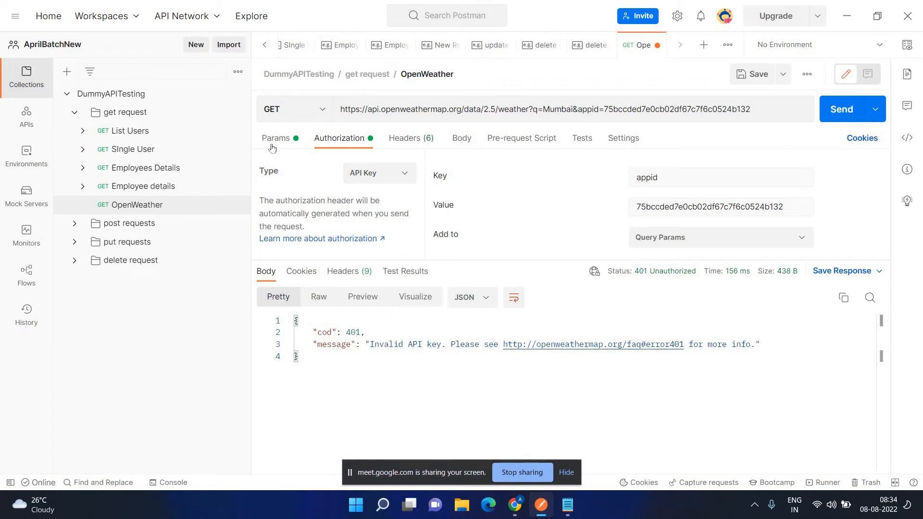
left_click(271, 140)
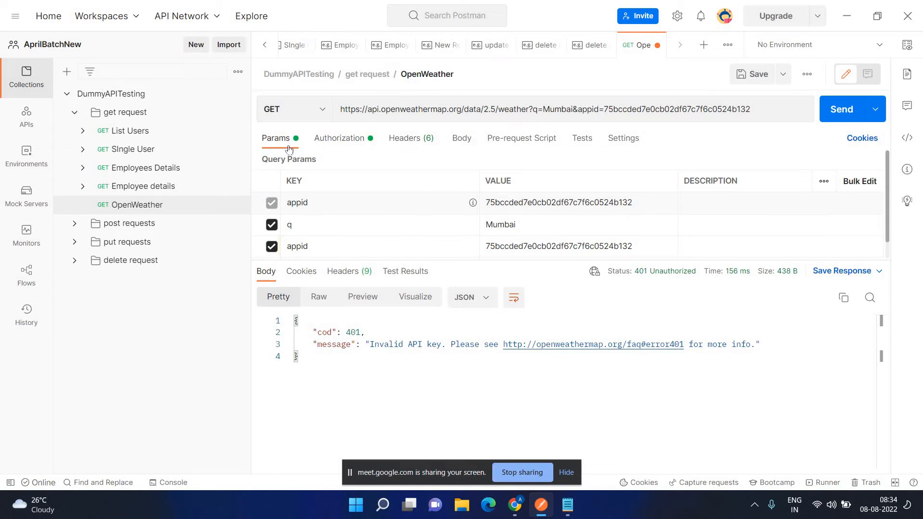
left_click(321, 140)
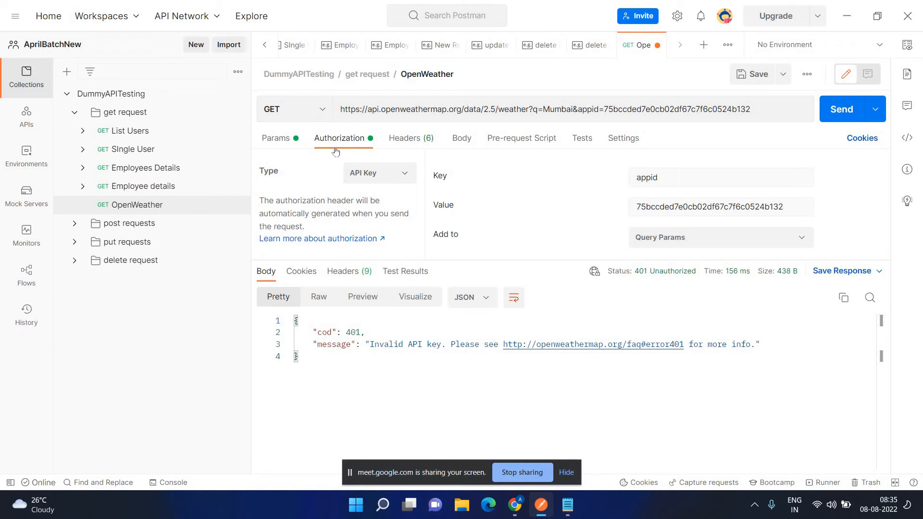
left_click(405, 175)
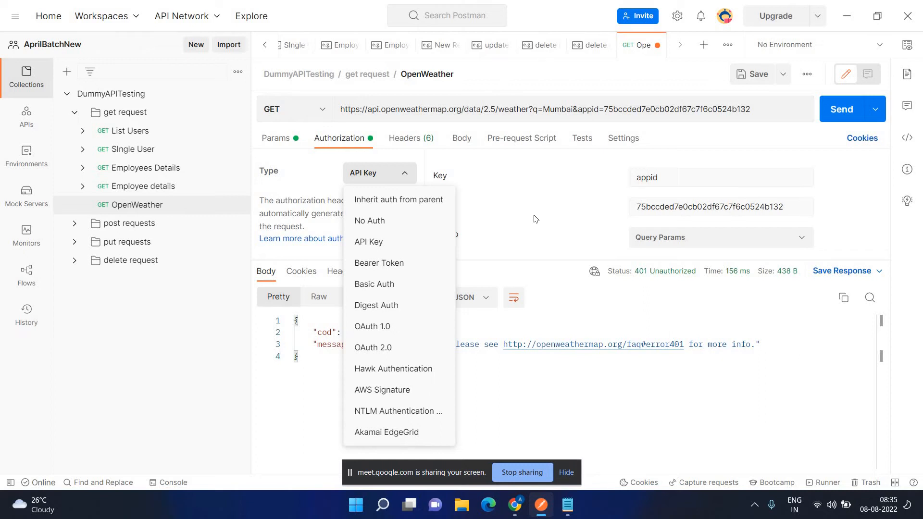
left_click(841, 217)
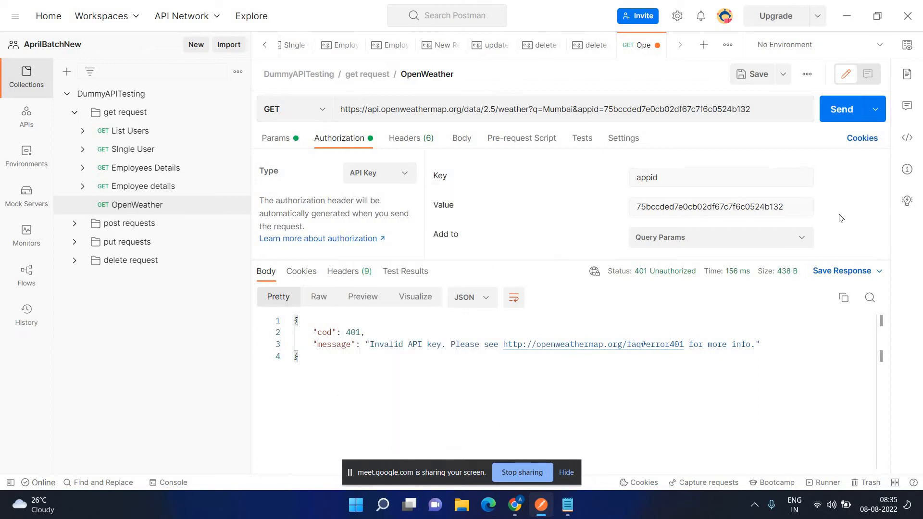
left_click(841, 109)
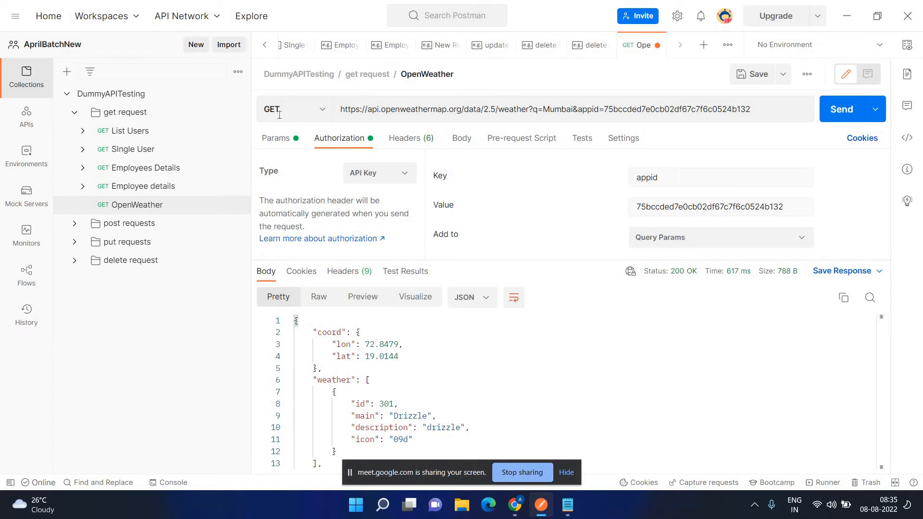
Step: Remove the appid parameter name from the request URL, leaving its value in place, and send the request
left_click(288, 140)
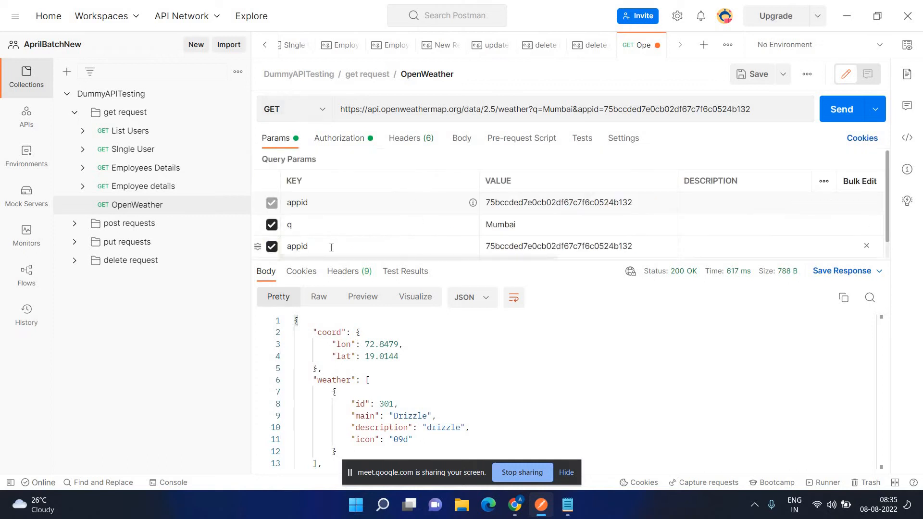
double_click(593, 118)
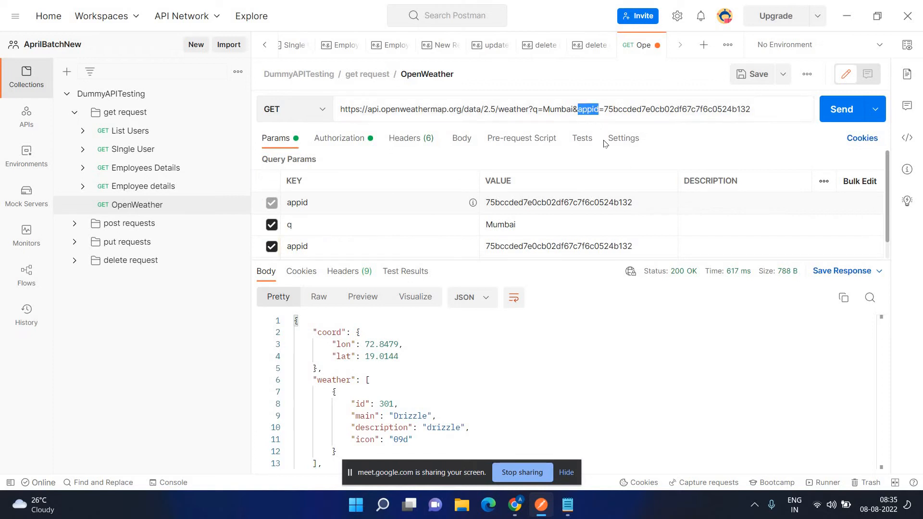
key("BackSpace")
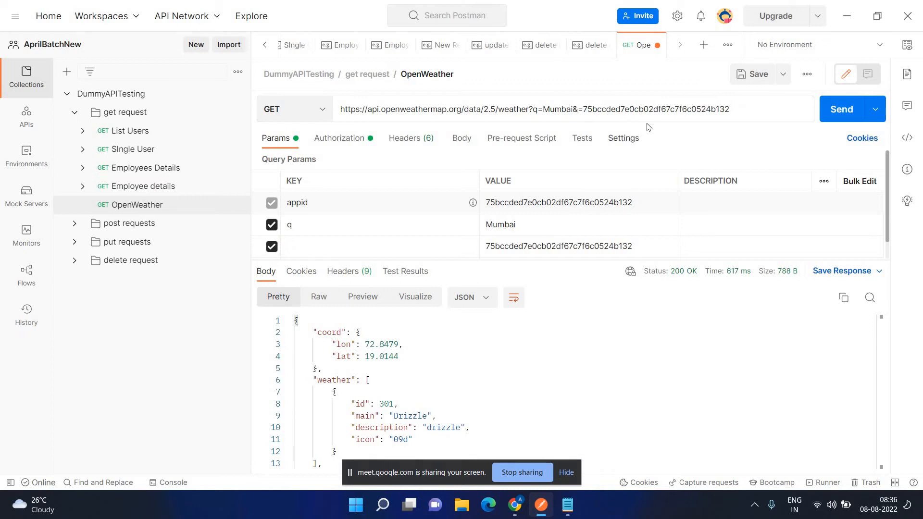
left_click(839, 110)
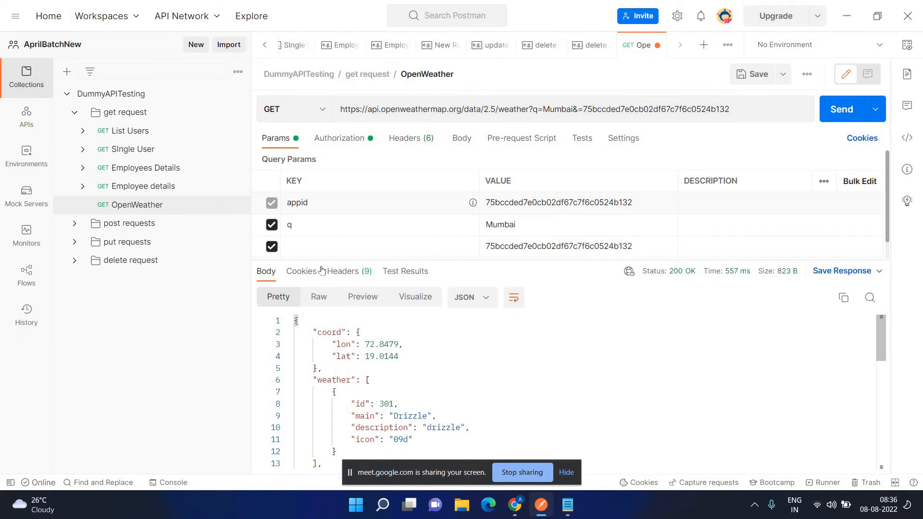
Step: Restore the appid name in the request URL and send the request with that duplicate query parameter disabled
left_click(301, 249)
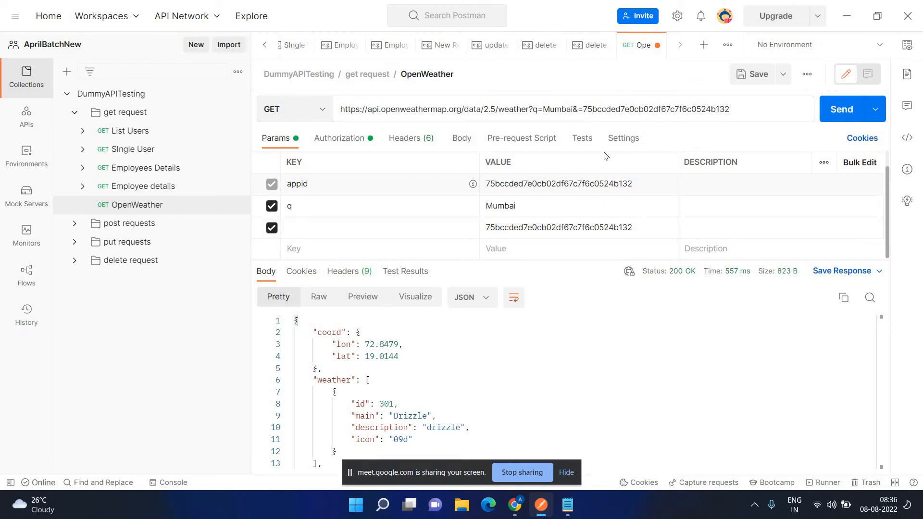
type("appid")
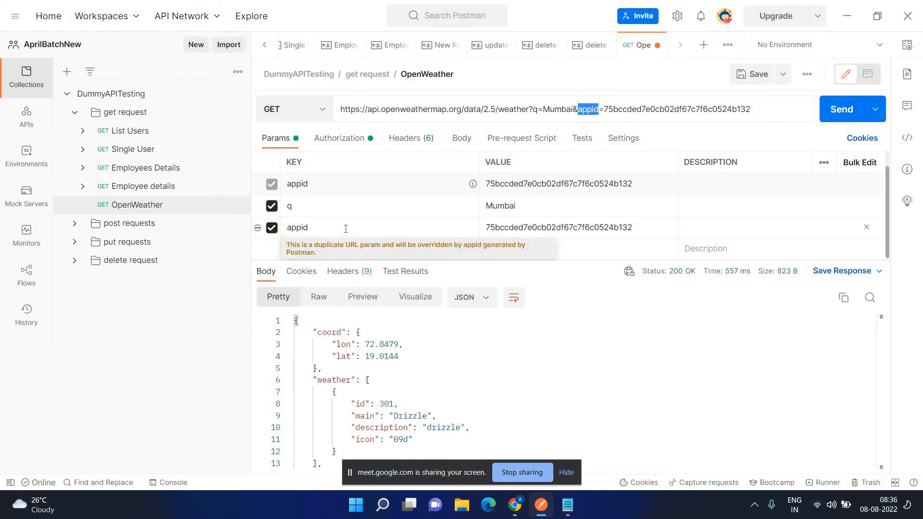
left_click(273, 229)
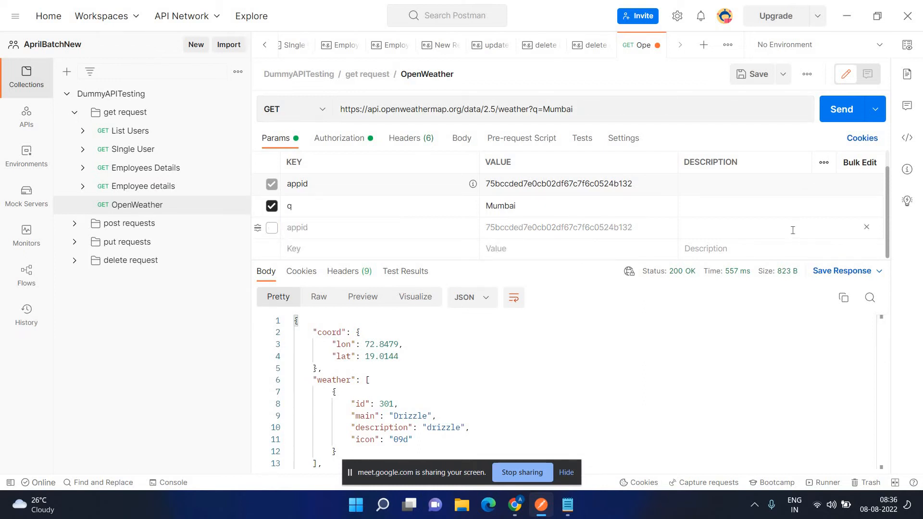
left_click(830, 120)
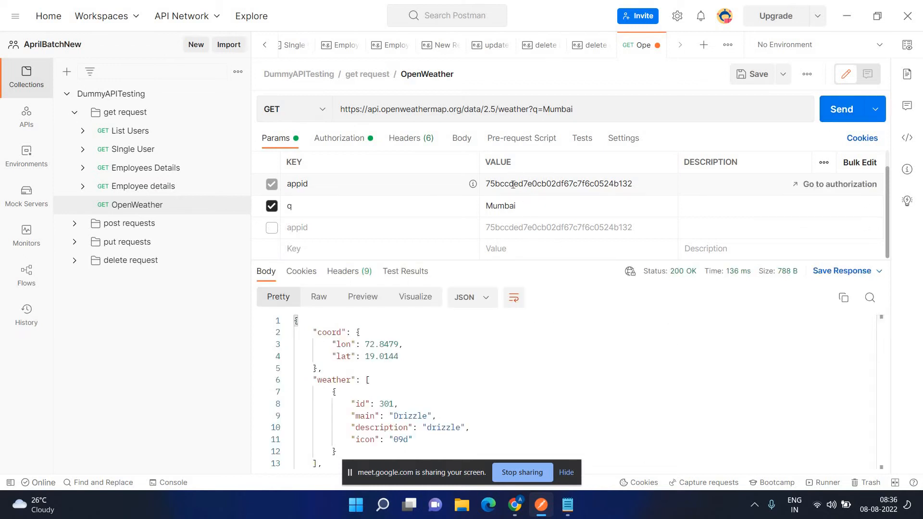
Step: Set the authorization API key's Add to option to Header and send the request
left_click(342, 138)
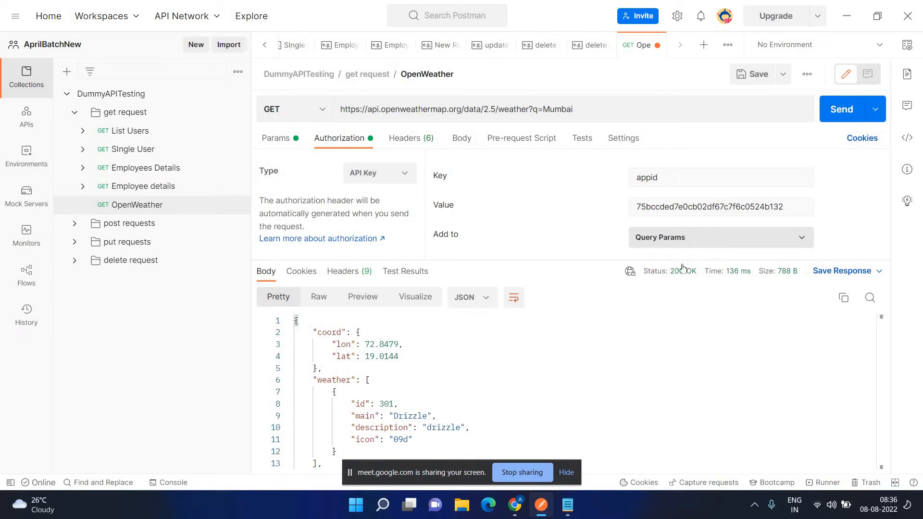
left_click(695, 243)
left_click(687, 264)
left_click(832, 120)
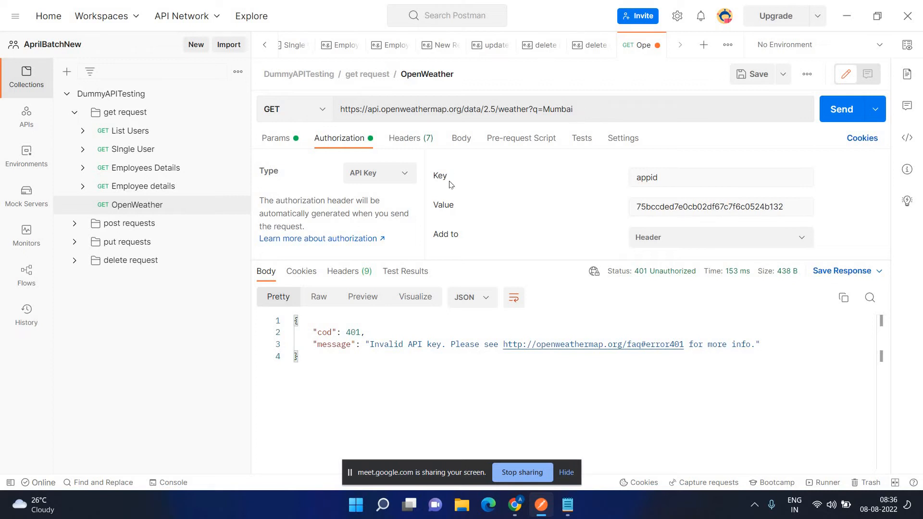
Step: Set the API key's Add to option back to Query Params and resend the request
left_click(673, 246)
left_click(661, 286)
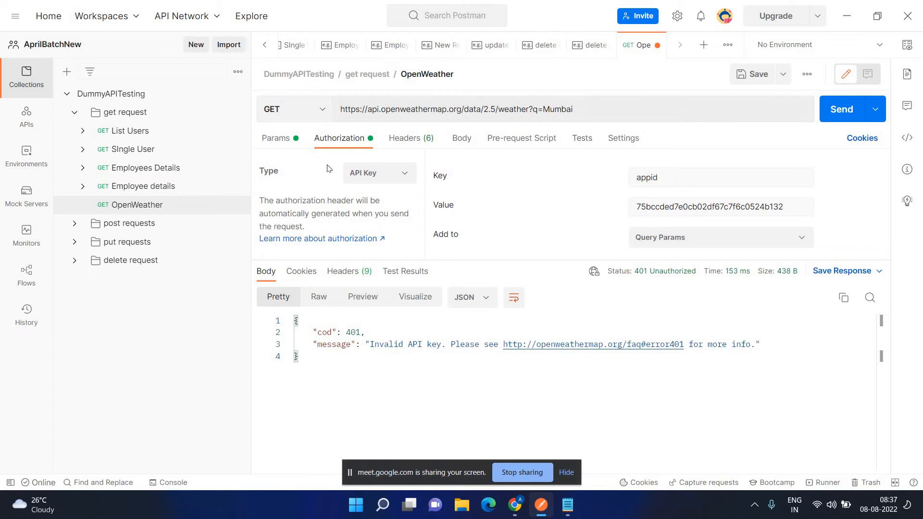
left_click(289, 144)
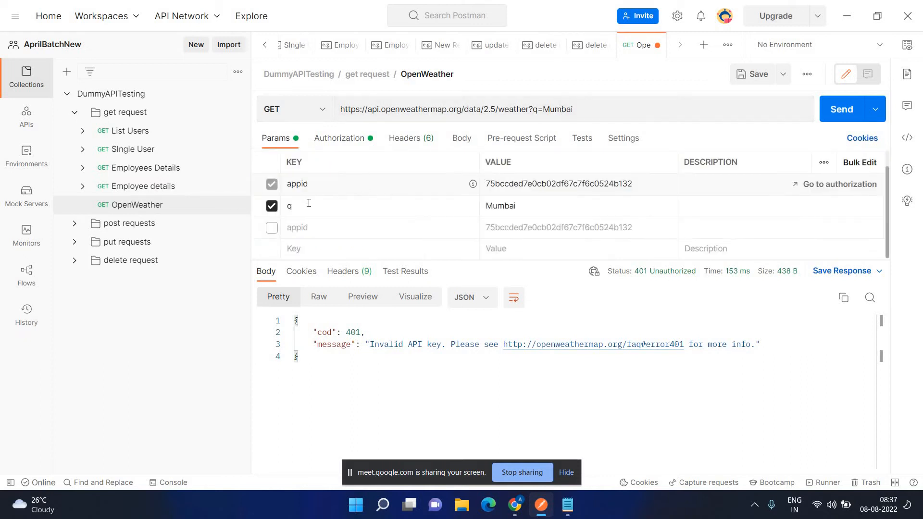
left_click(836, 111)
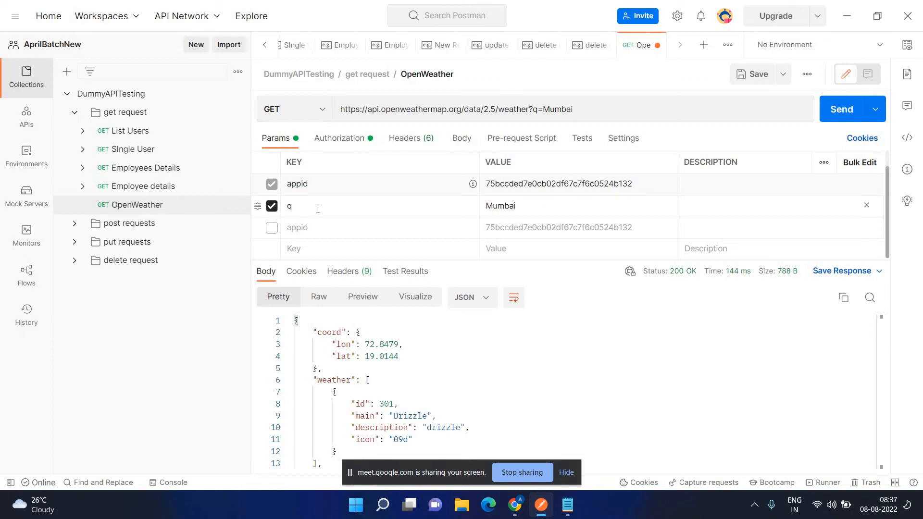
Step: Send the request with the q query parameter disabled, and re-enable q
left_click(272, 206)
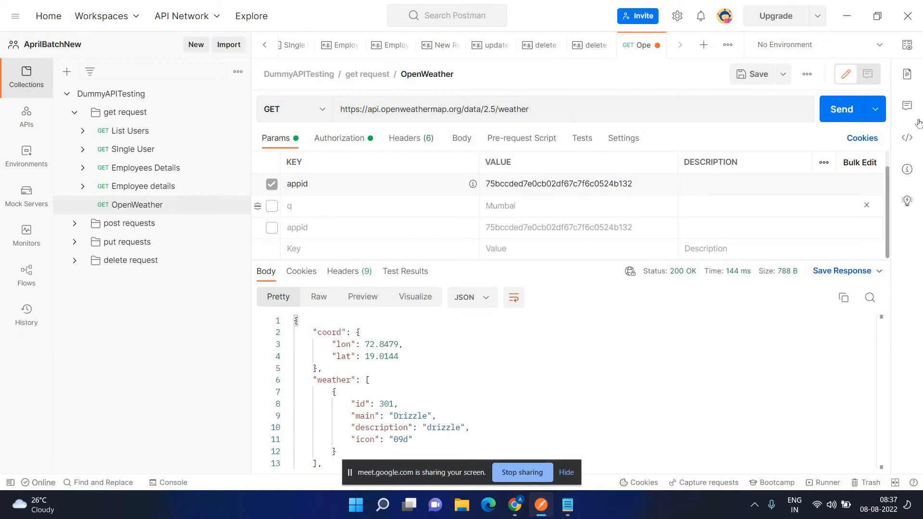
left_click(828, 113)
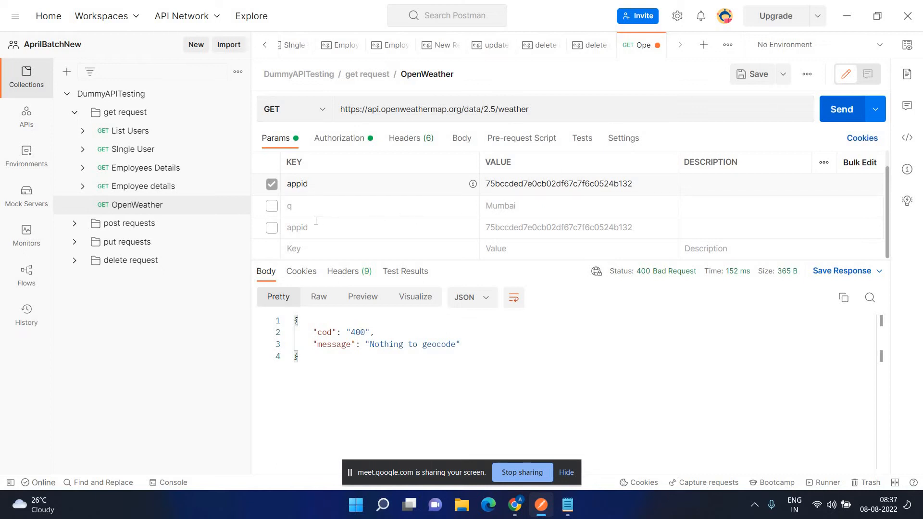
left_click(271, 206)
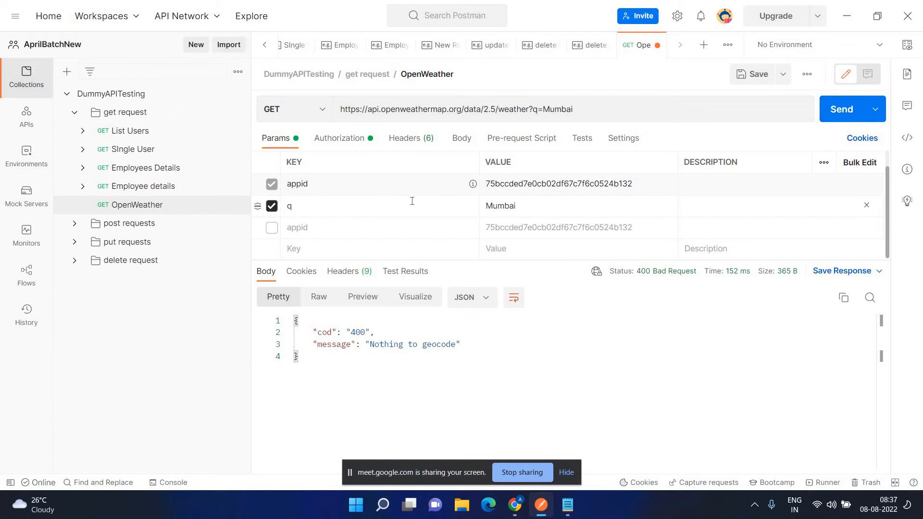
left_click(288, 206)
Step: Enable the unchecked appid query parameter and send the request once with q enabled and once with q disabled
left_click(272, 230)
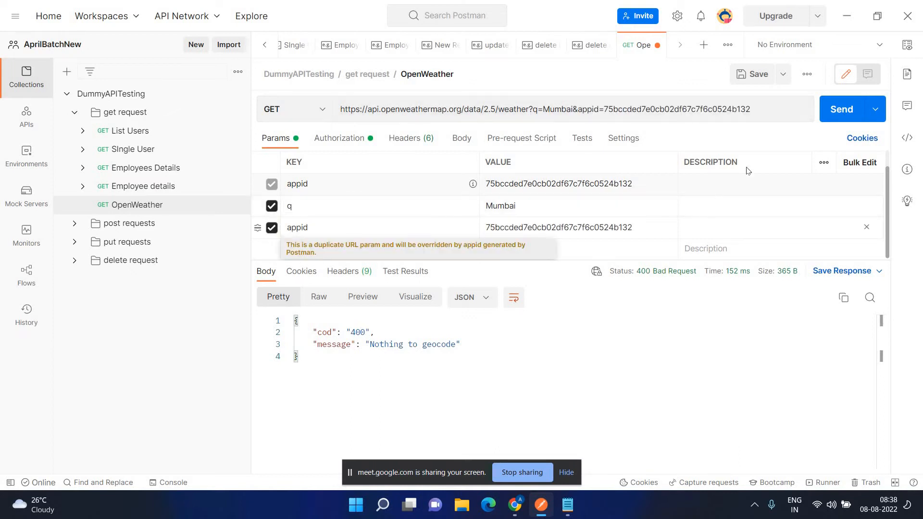
left_click(842, 111)
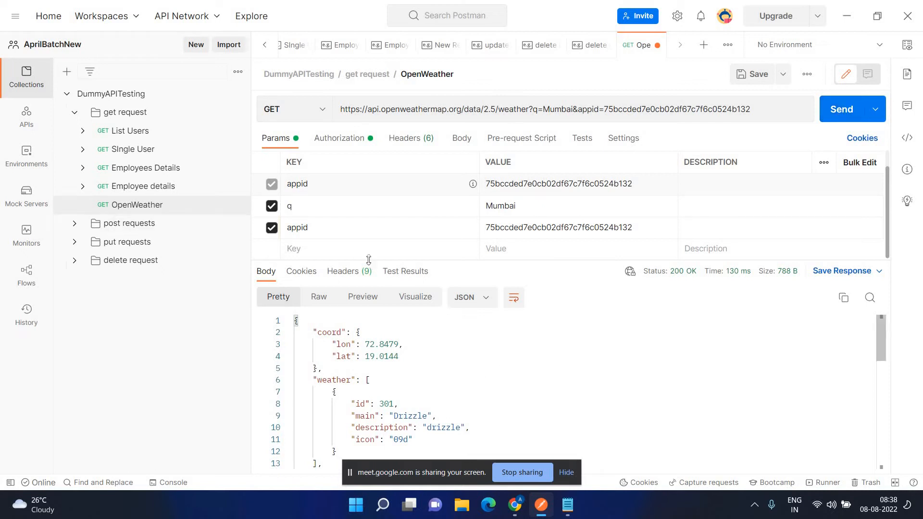
left_click(271, 206)
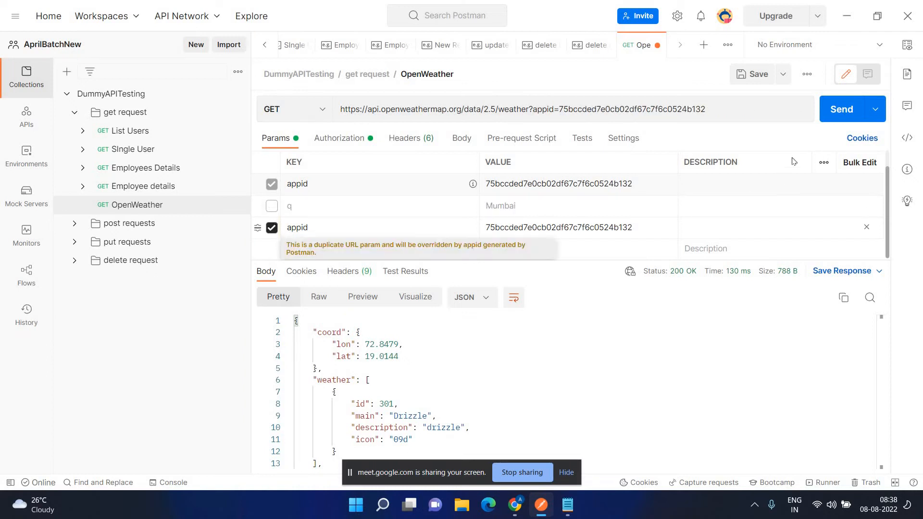
left_click(827, 113)
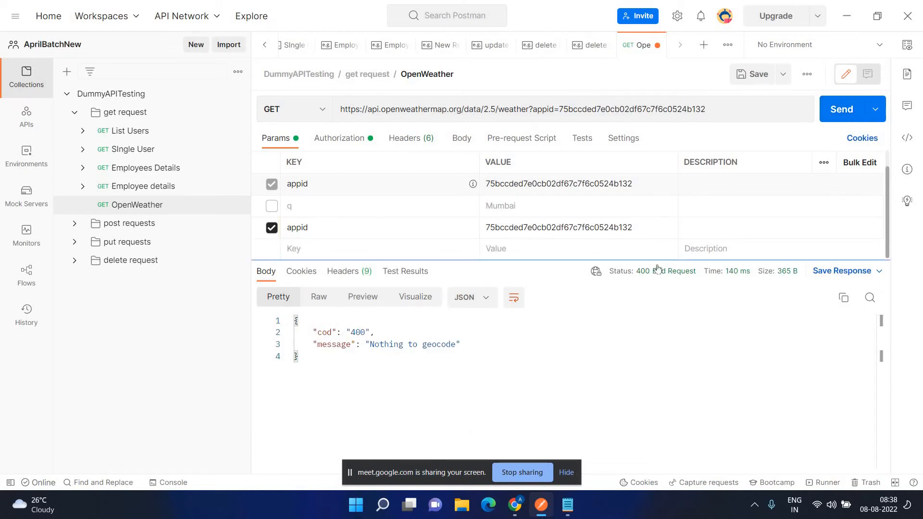
Step: Re-enable the q query parameter, set its value to uebvbicnaocniacaib, and send the request
mouse_move(649, 281)
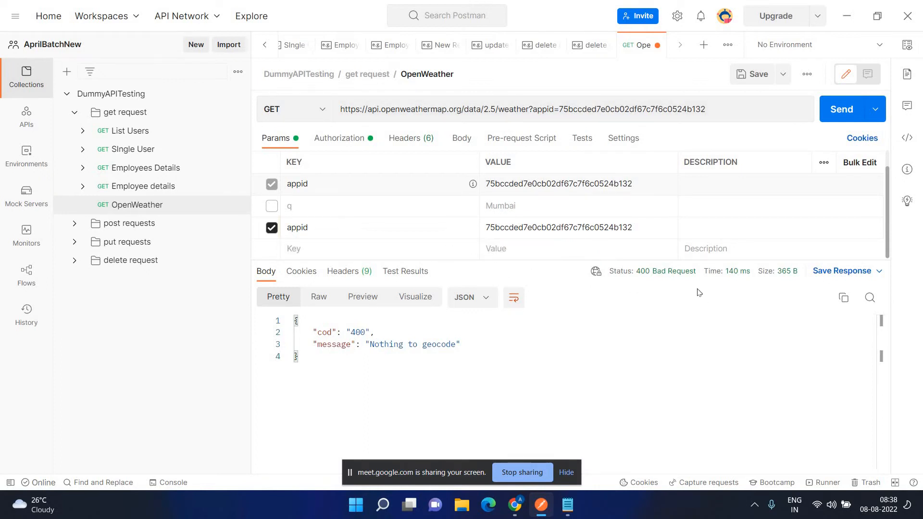
left_click(272, 206)
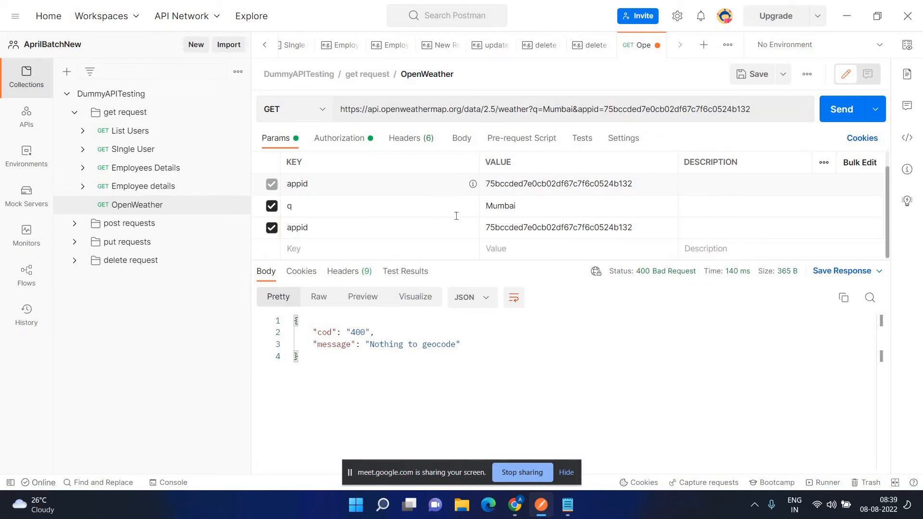
left_click_drag(393, 216, 580, 206)
key("BackSpace")
key("BackSpace")
key("BackSpace")
key("BackSpace")
key("BackSpace")
key("BackSpace")
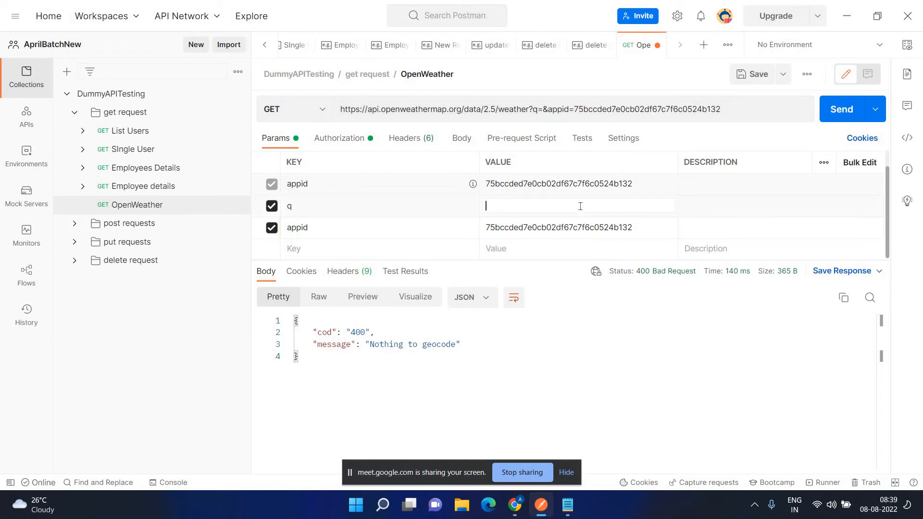
type("uebvbicnaocniacaib")
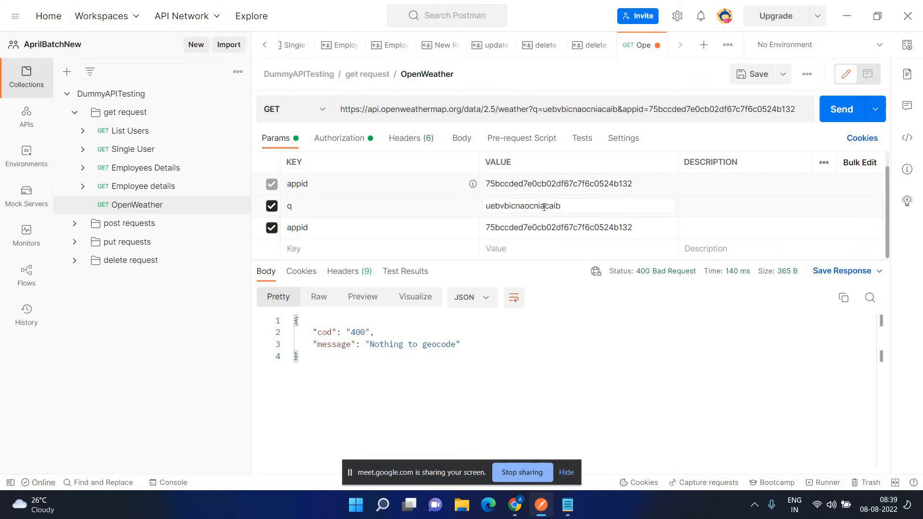
left_click(837, 119)
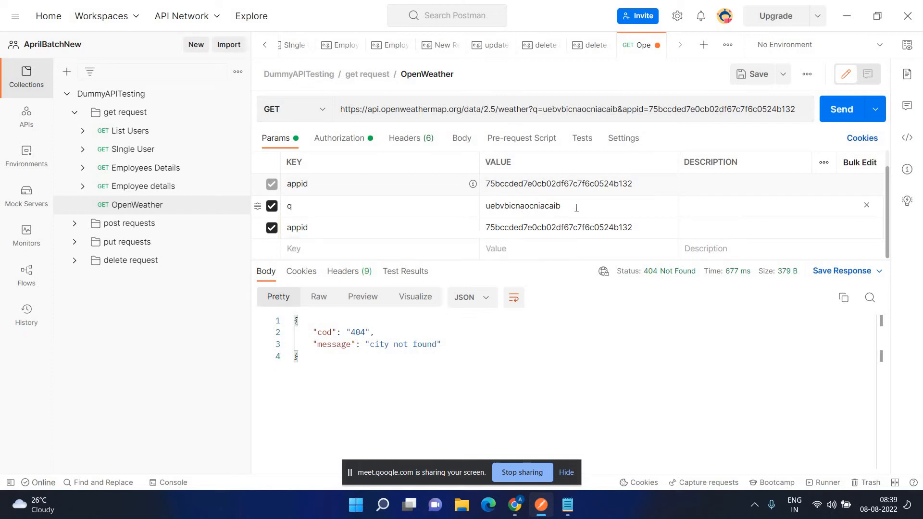
Step: Replace the q parameter's value with Thane and send the request
left_click(576, 208)
key("BackSpace")
key("BackSpace")
key("BackSpace")
key("BackSpace")
key("BackSpace")
key("BackSpace")
key("BackSpace")
key("BackSpace")
key("BackSpace")
key("BackSpace")
key("BackSpace")
key("BackSpace")
key("BackSpace")
key("BackSpace")
key("BackSpace")
key("BackSpace")
key("BackSpace")
key("BackSpace")
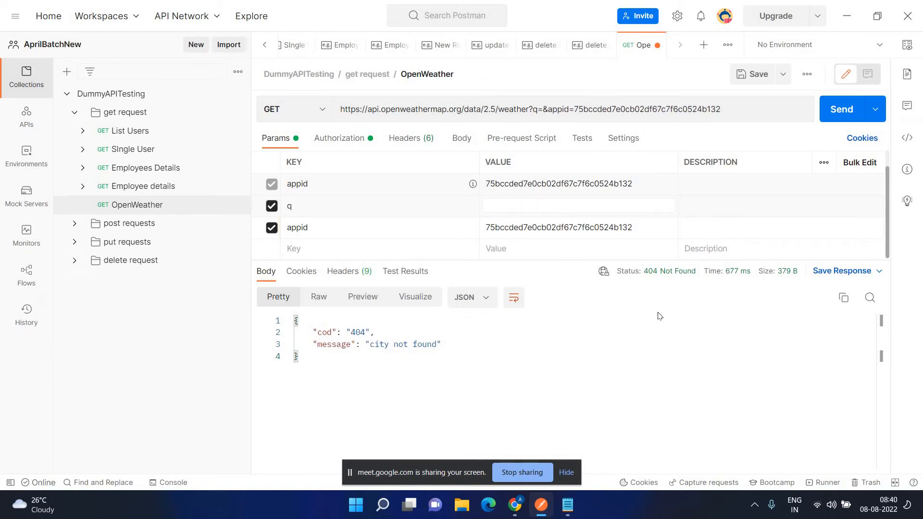
type("Thane")
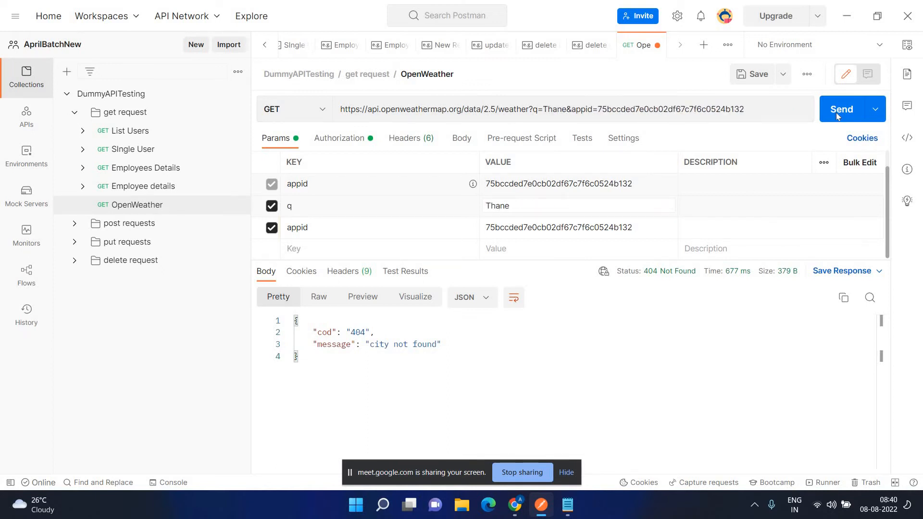
left_click(836, 112)
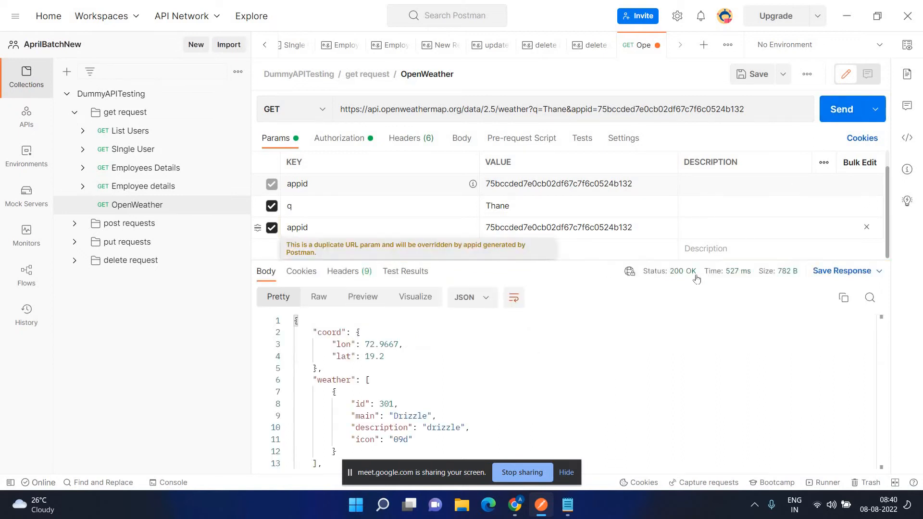
Step: Replace the q parameter's value with abc123 and send the request
left_click(601, 202)
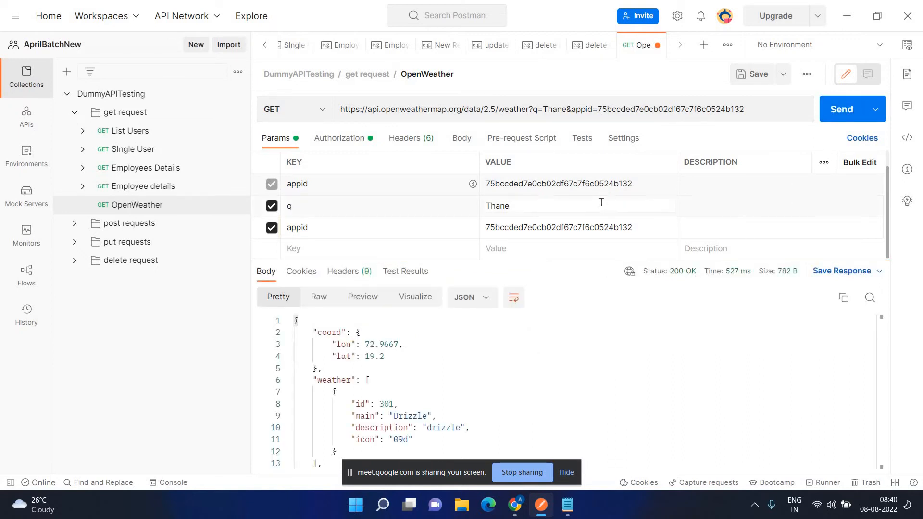
key("BackSpace")
key("BackSpace")
key("BackSpace")
key("BackSpace")
key("BackSpace")
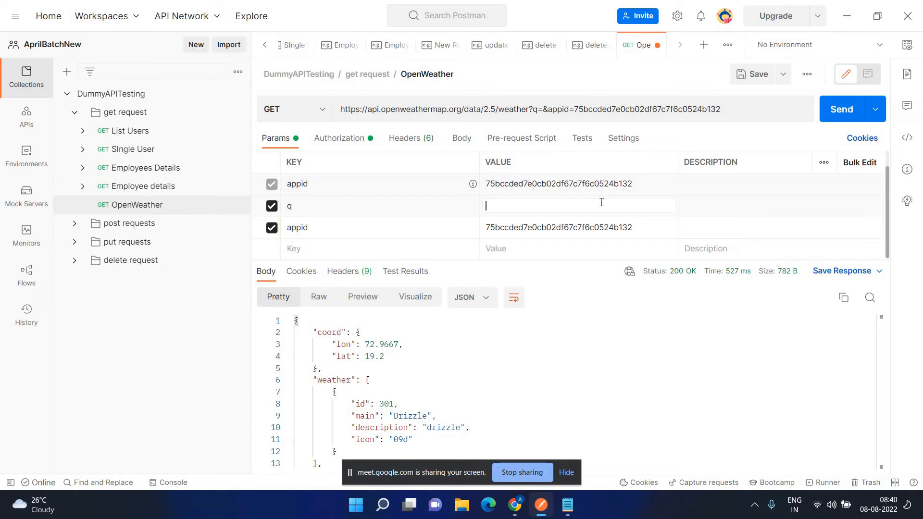
type("12")
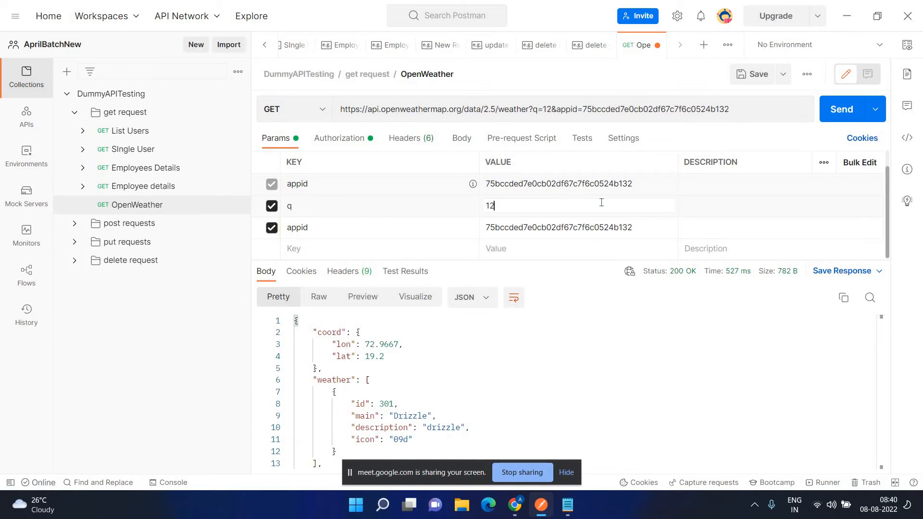
key("BackSpace")
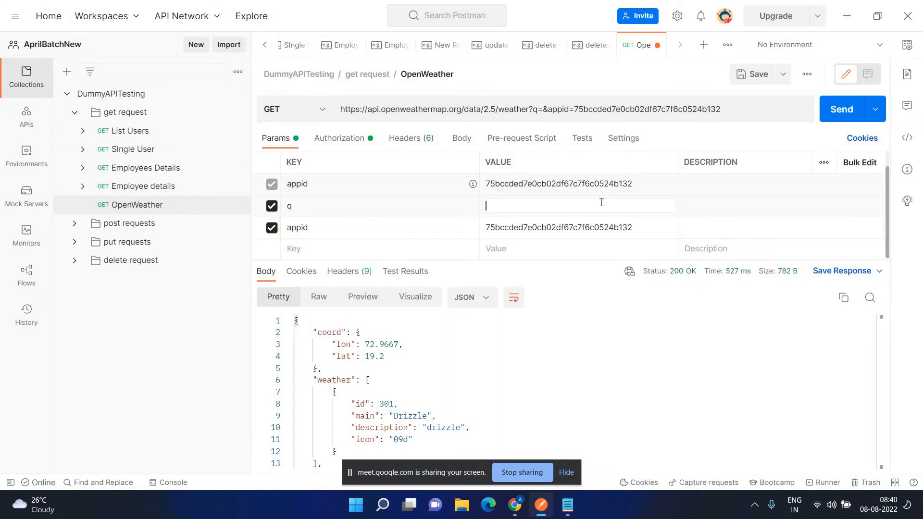
type("ab")
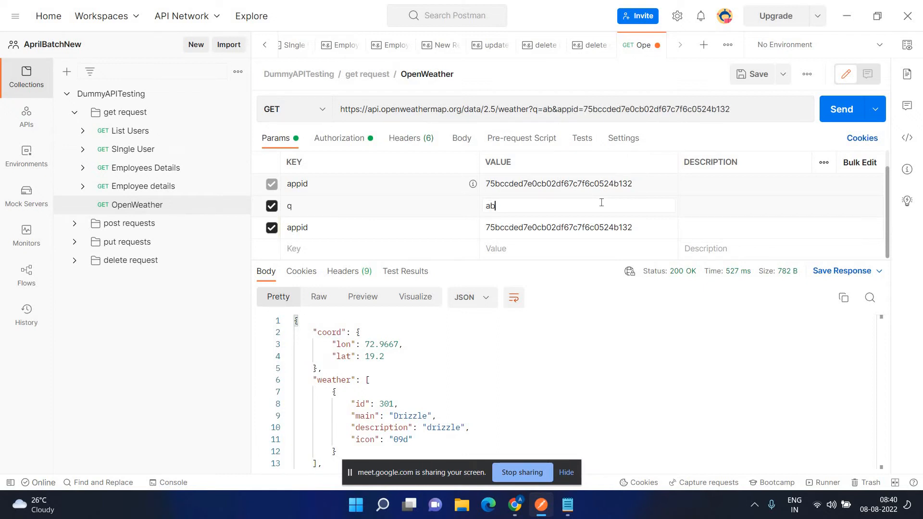
type("c123")
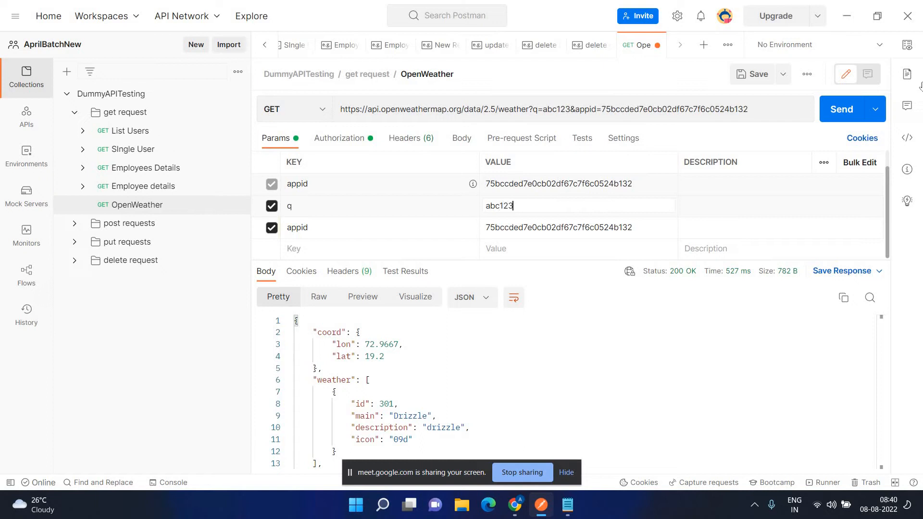
left_click(837, 109)
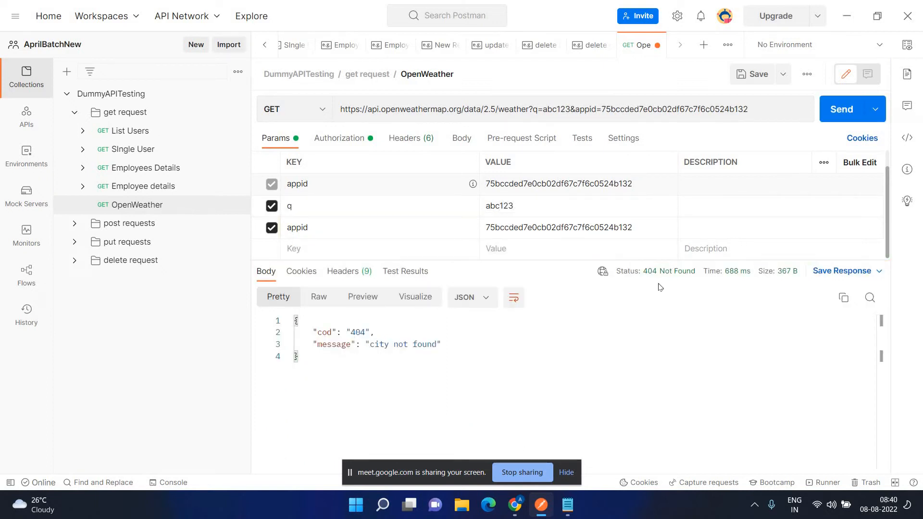
Step: Clear the value of the q query parameter
left_click(542, 212)
key("BackSpace")
key("BackSpace")
key("BackSpace")
key("BackSpace")
key("BackSpace")
key("BackSpace")
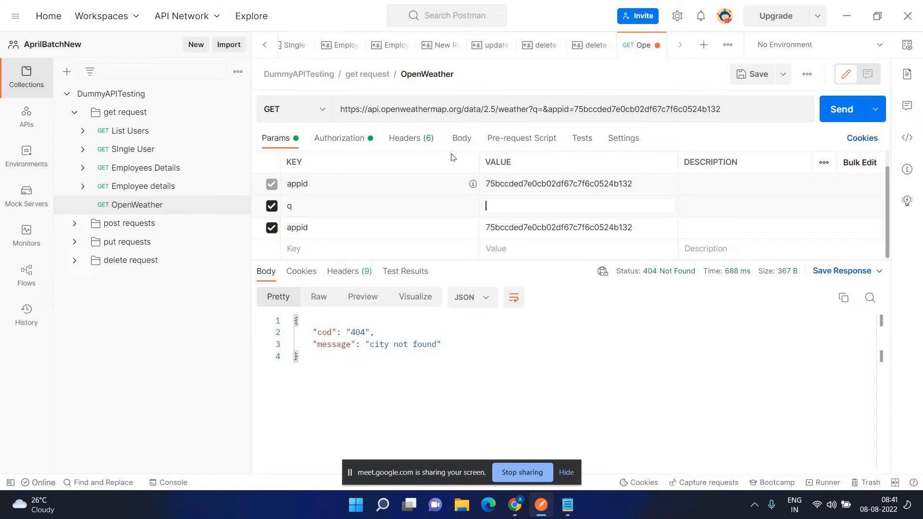
Step: Review the request headers, the authorization settings and the response headers for the allowed methods
left_click(410, 139)
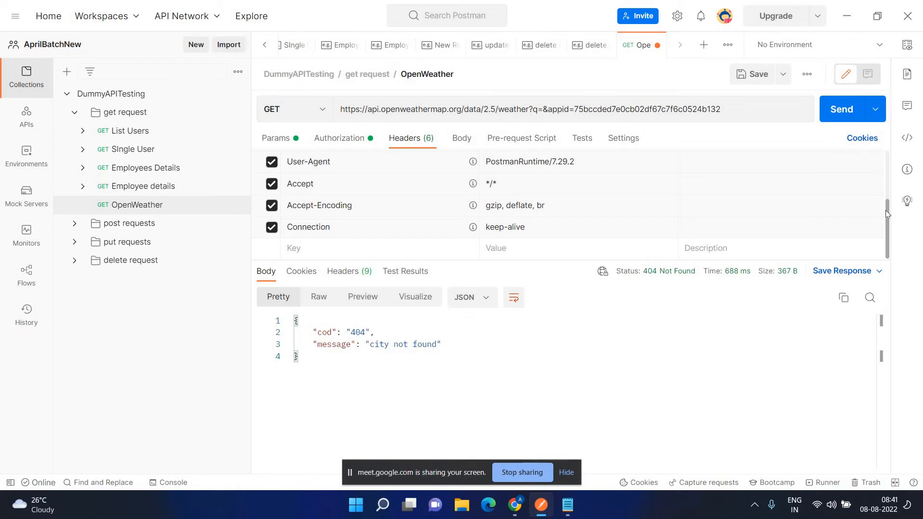
scroll(887, 164, "up", 1)
scroll(888, 154, "up", 2)
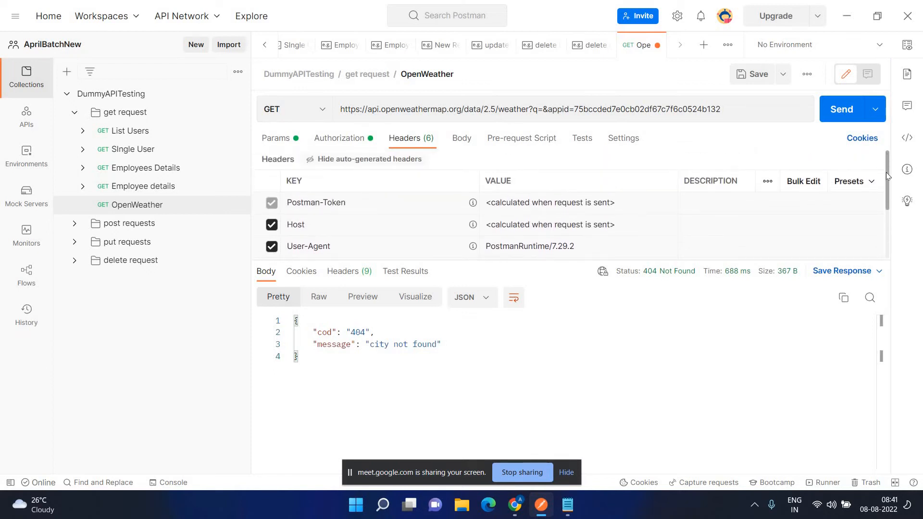
left_click_drag(887, 172, 888, 218)
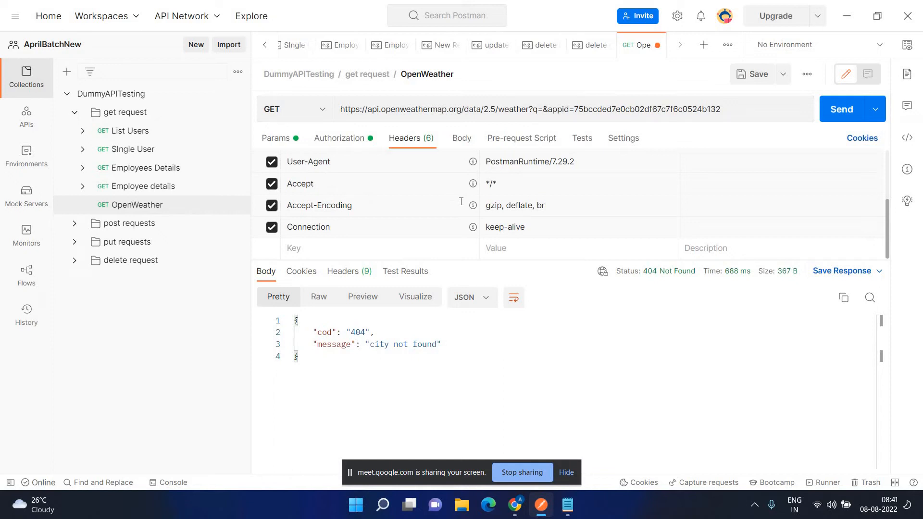
left_click(357, 141)
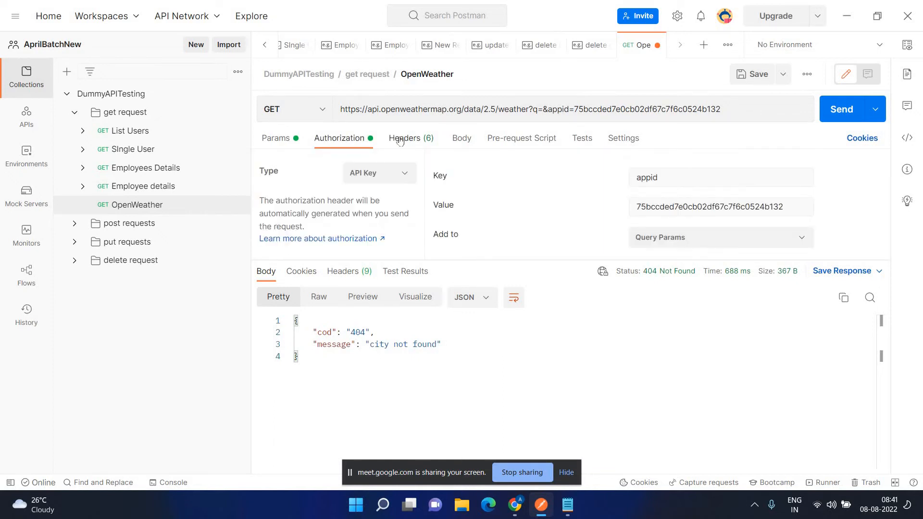
left_click(426, 142)
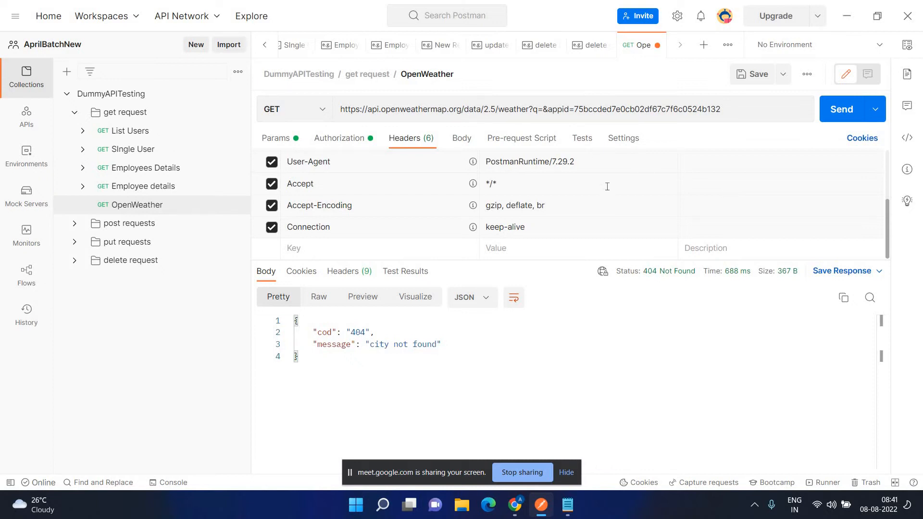
left_click(350, 273)
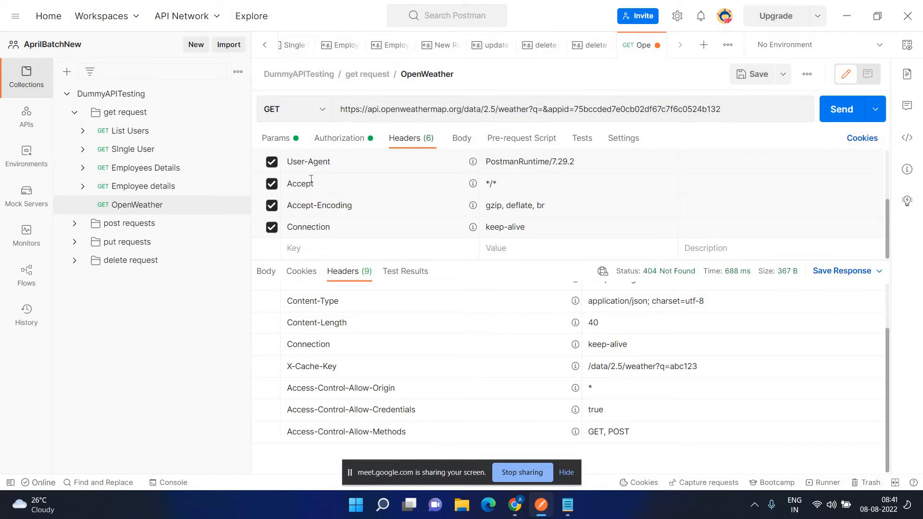
Step: Change the request method to POST and send it with the empty q value
left_click(325, 110)
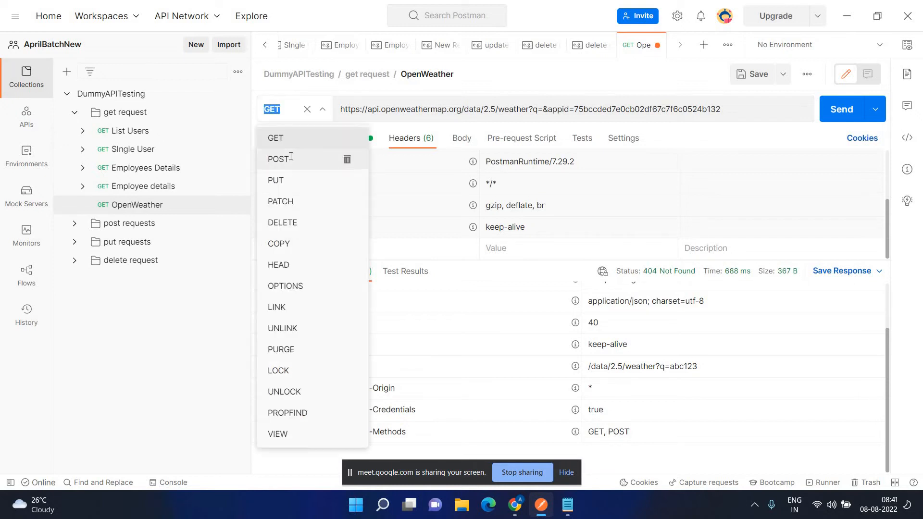
left_click(290, 160)
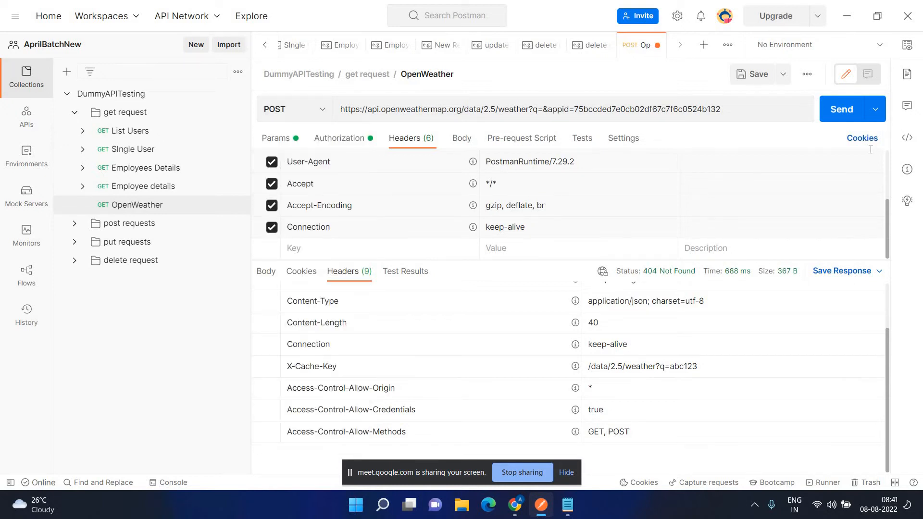
left_click(857, 111)
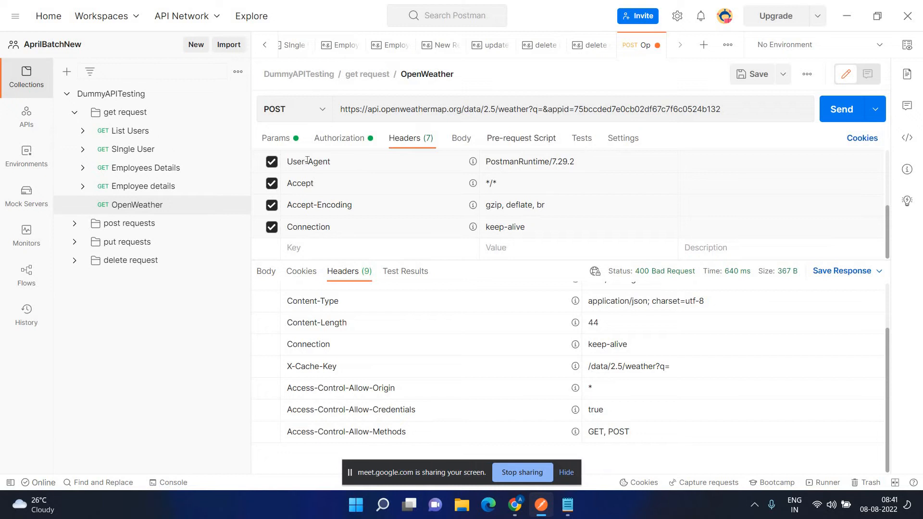
Step: Set the q query parameter to Pune and send the POST request
left_click(284, 141)
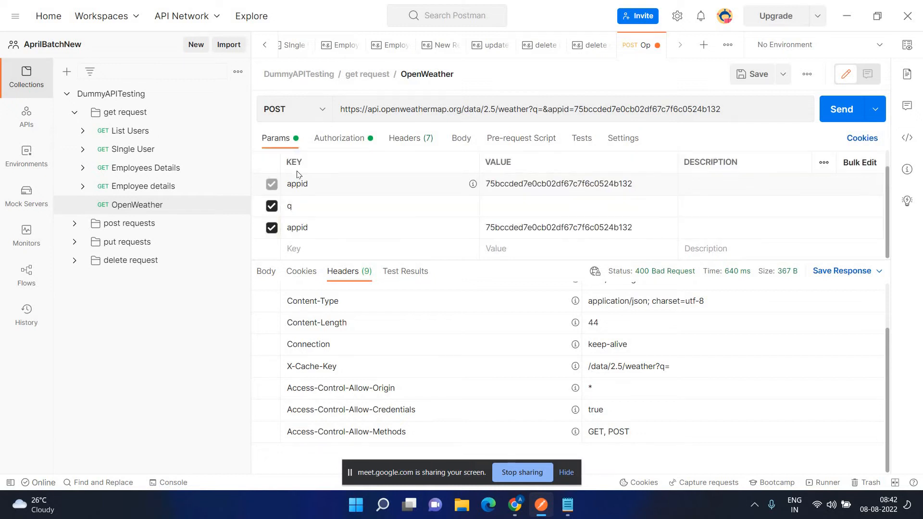
left_click(523, 205)
type("Pune")
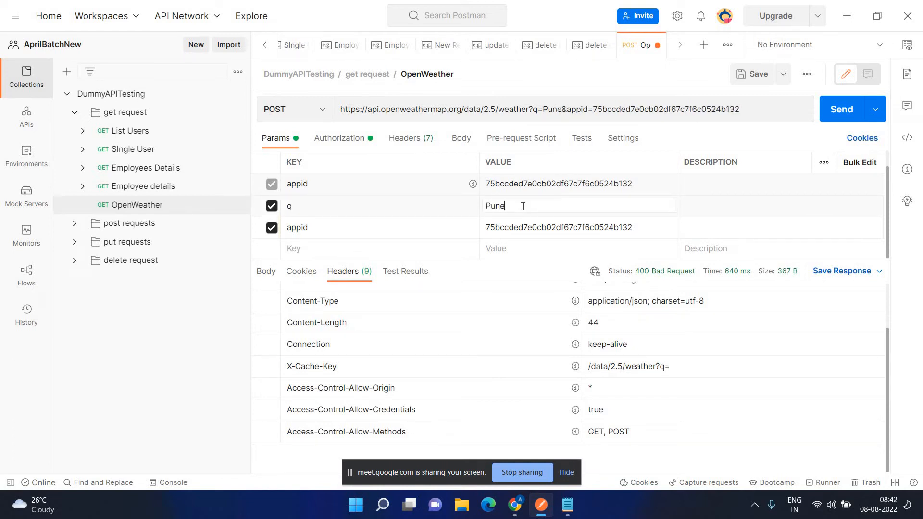
left_click(847, 106)
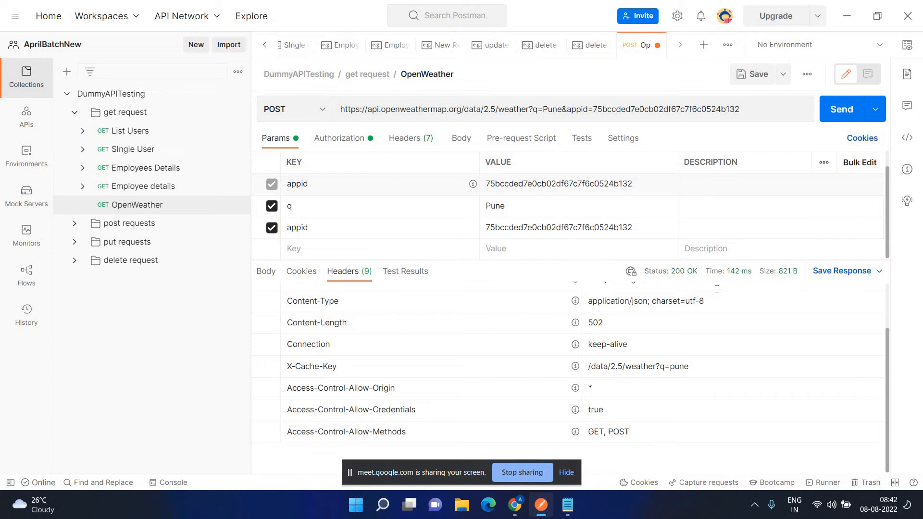
Step: Change the request method to DELETE, send it, and inspect the response body and headers
left_click(322, 113)
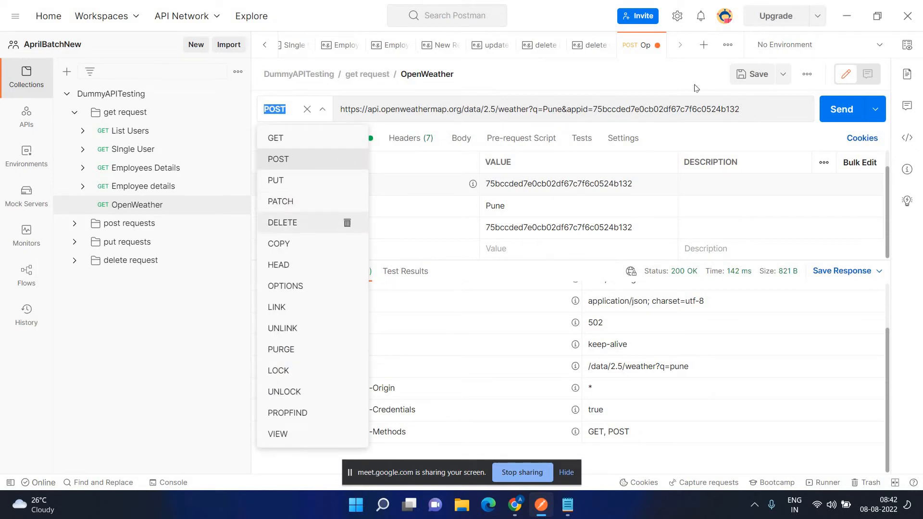
left_click(284, 223)
left_click(839, 112)
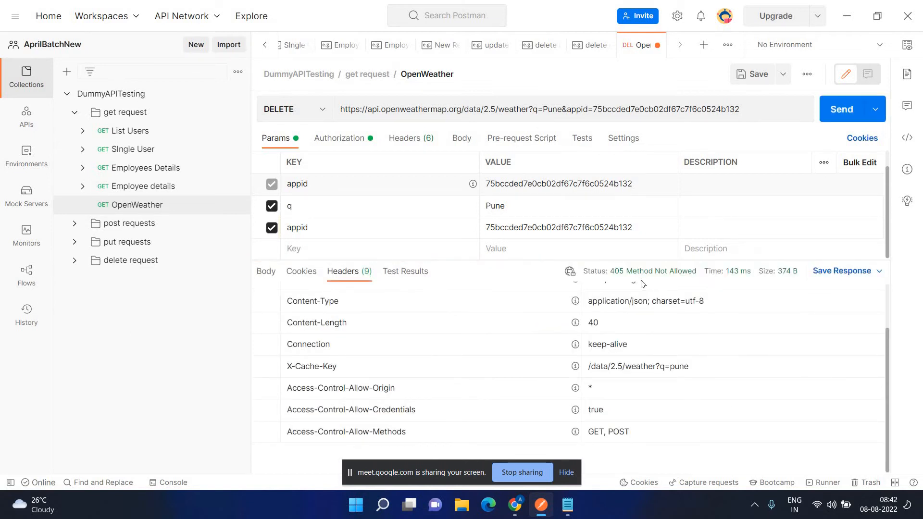
left_click(265, 271)
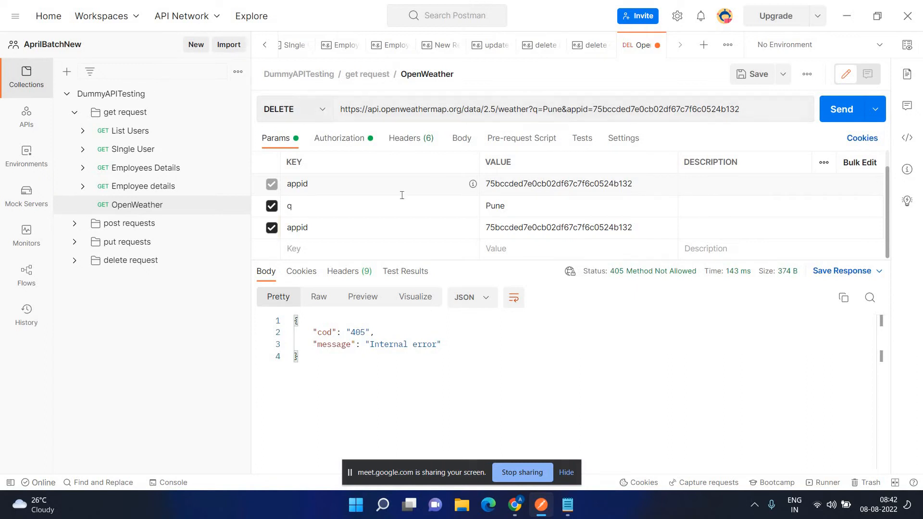
left_click(357, 272)
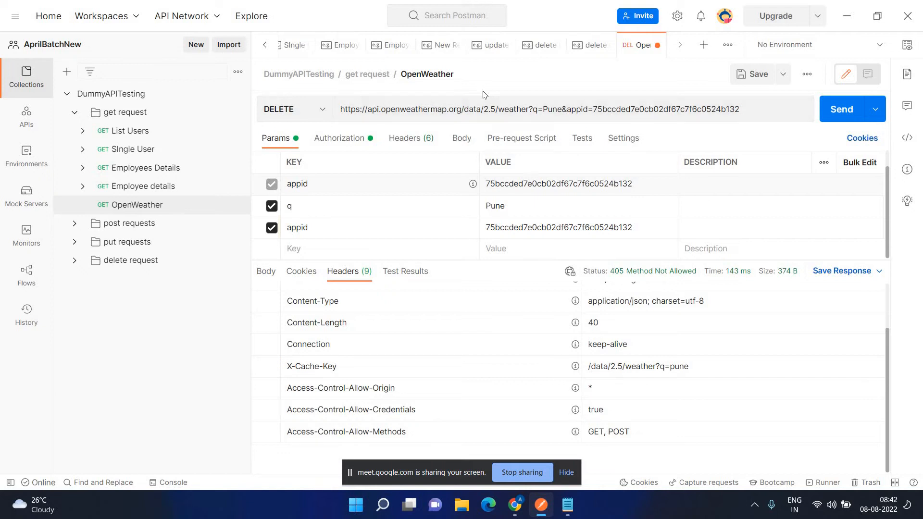
Step: Switch the request method back to GET and resend the request for Pune
left_click(316, 115)
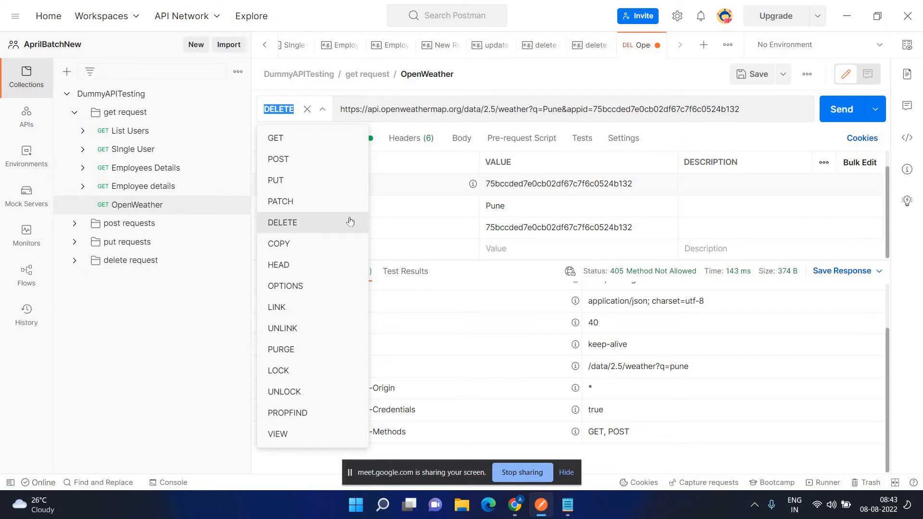
left_click(308, 144)
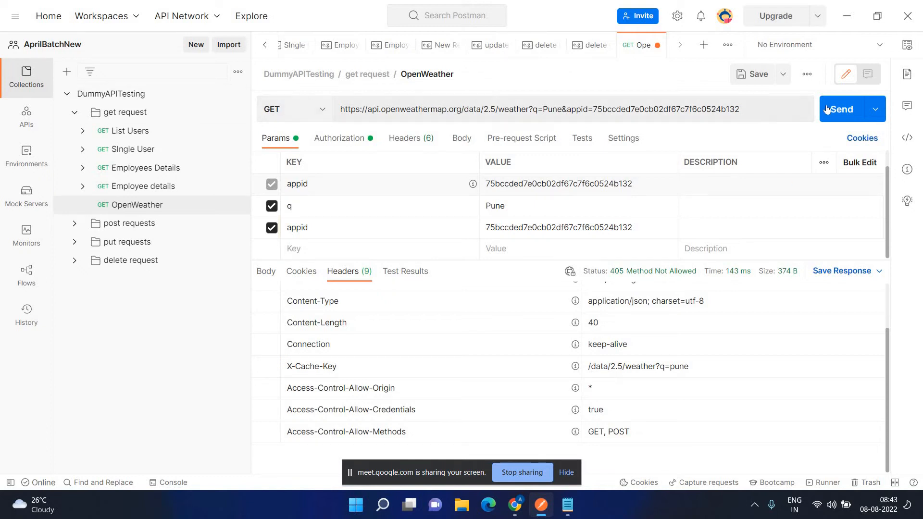
key("ctrl+Return")
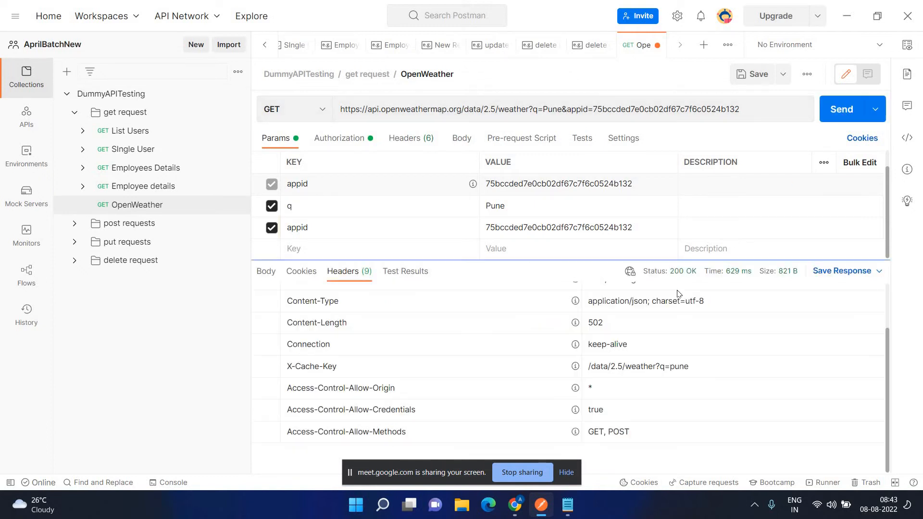
Step: Review the OpenWeather request's query parameters, body options and API key authorization settings
mouse_move(690, 280)
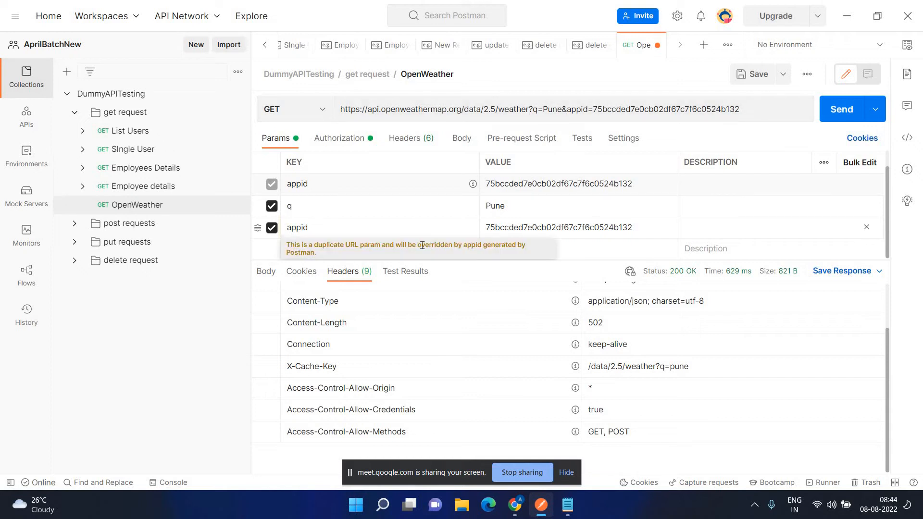
left_click(457, 138)
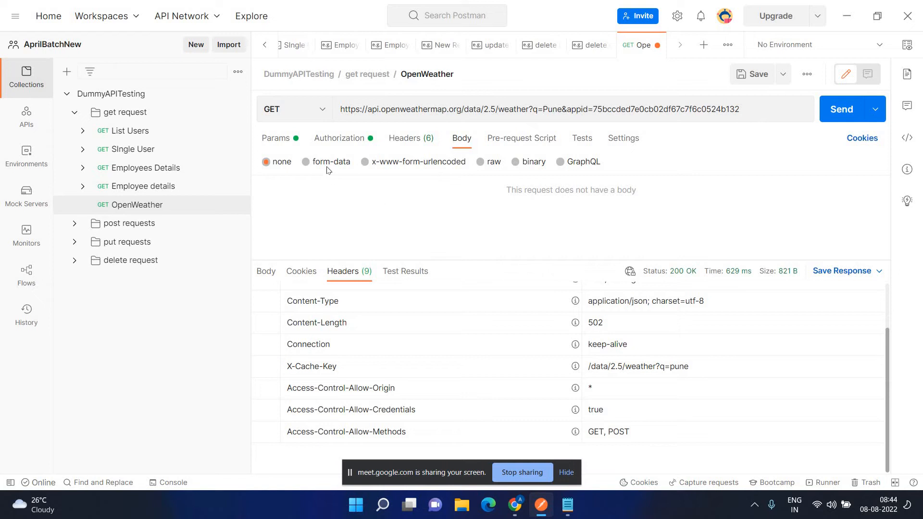
left_click(270, 141)
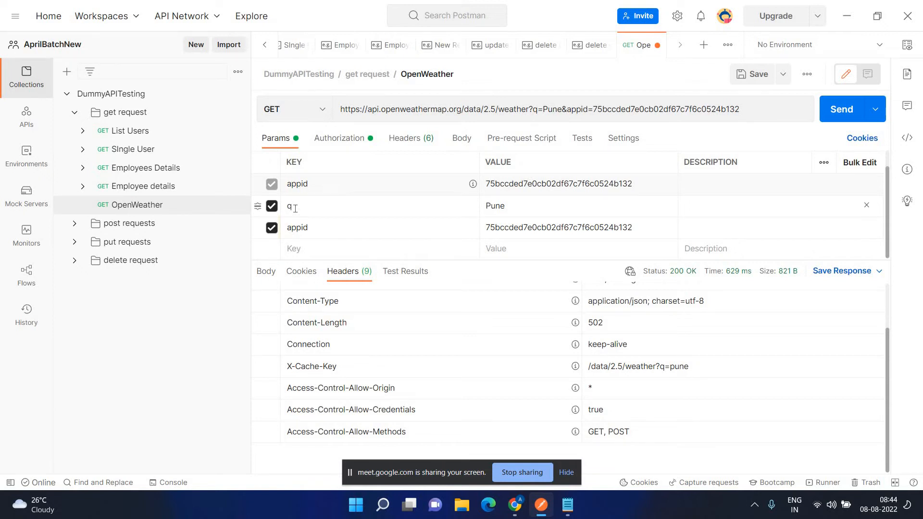
left_click(342, 147)
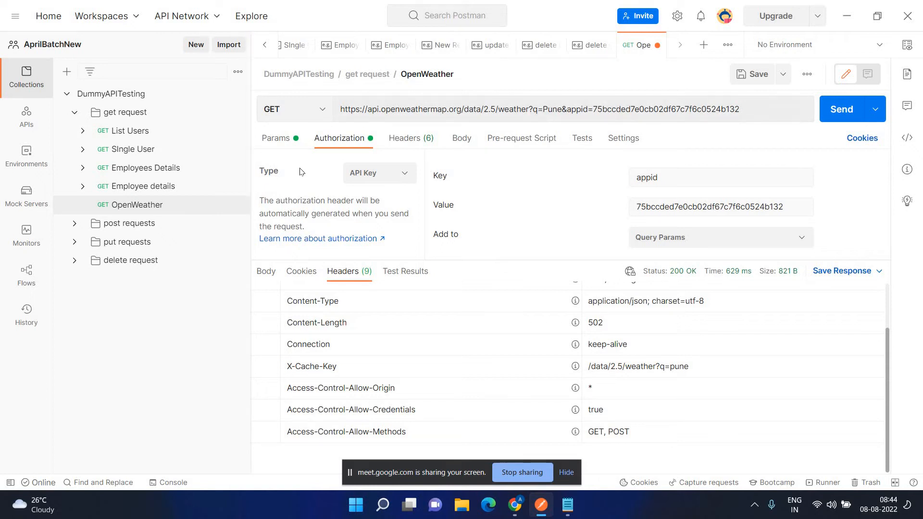
left_click(276, 139)
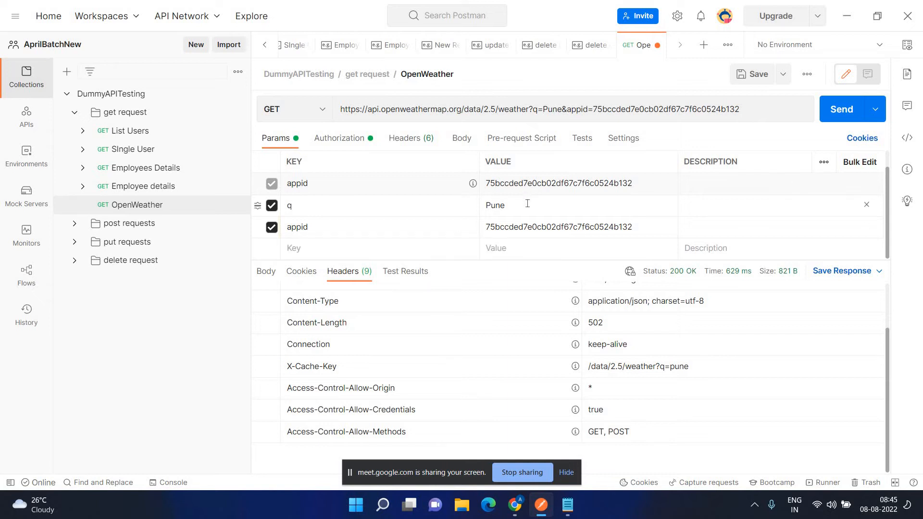
left_click(460, 141)
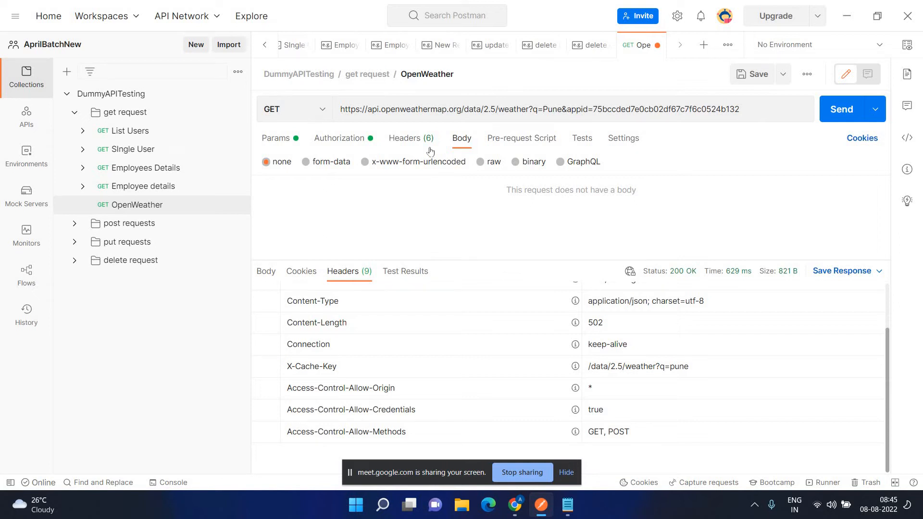
left_click(270, 142)
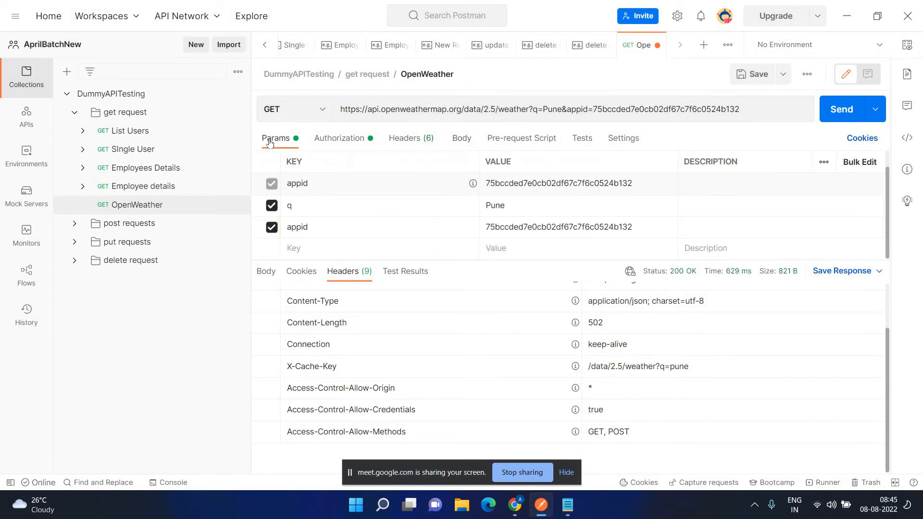
left_click(351, 143)
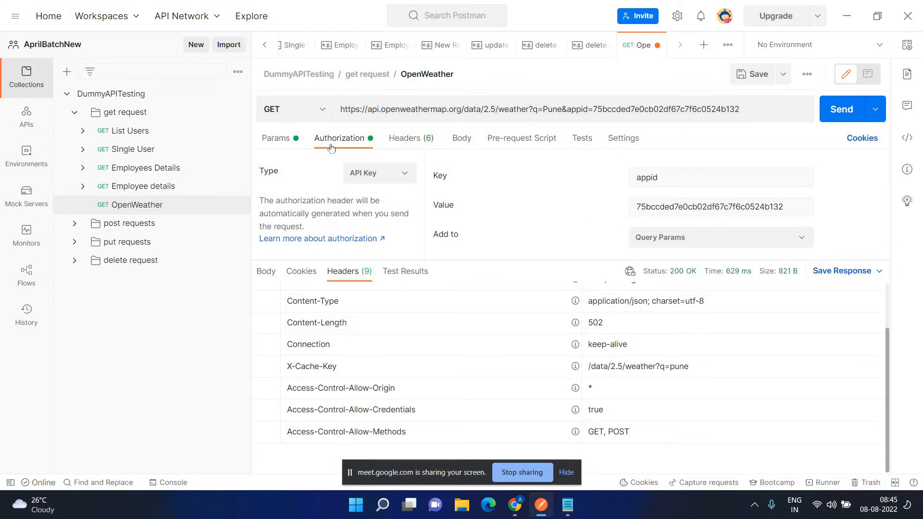
Step: Change the OpenWeather request method to POST and send it for Pune
left_click(291, 109)
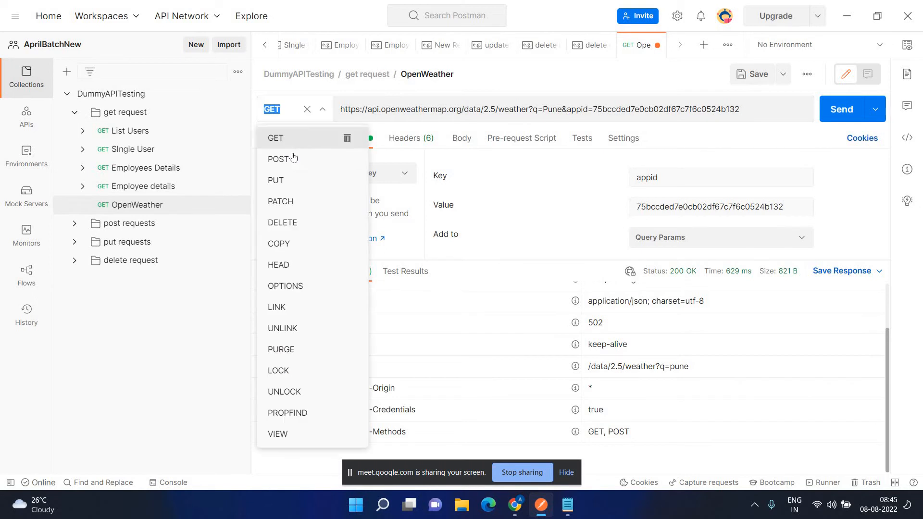
left_click(295, 156)
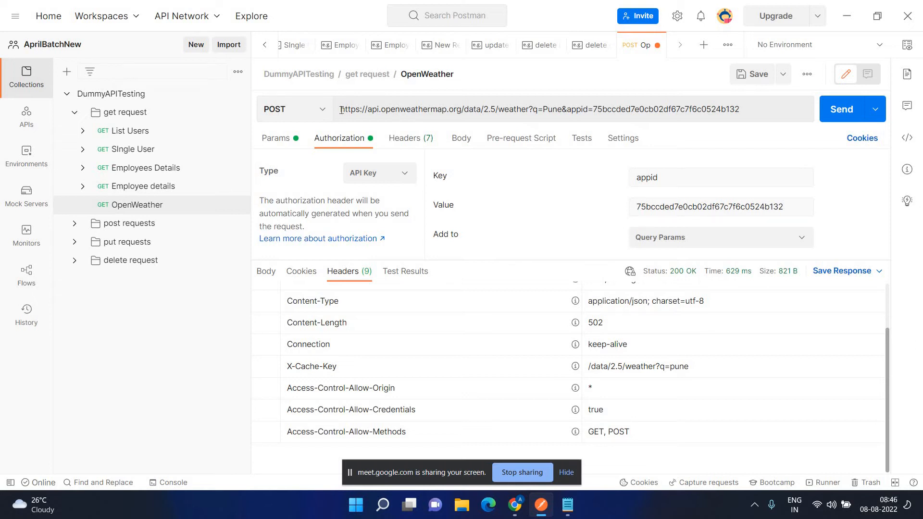
left_click_drag(341, 110, 468, 116)
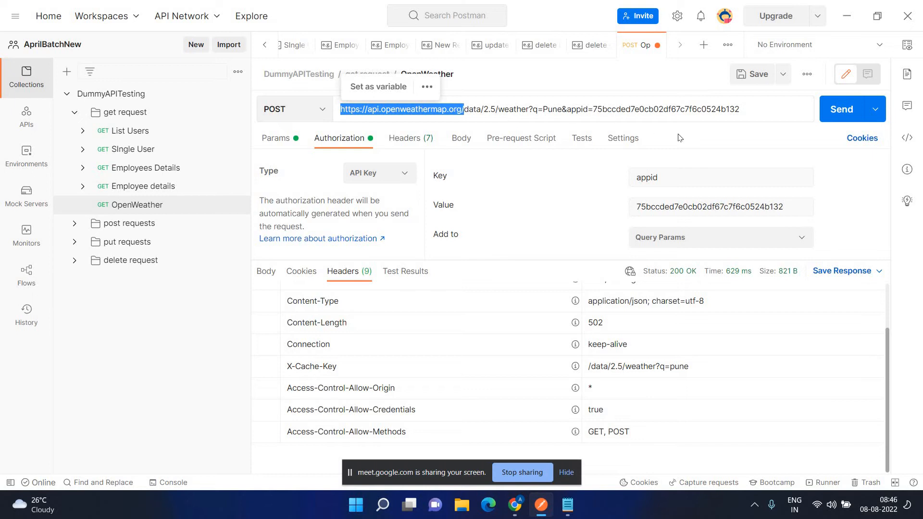
left_click(640, 84)
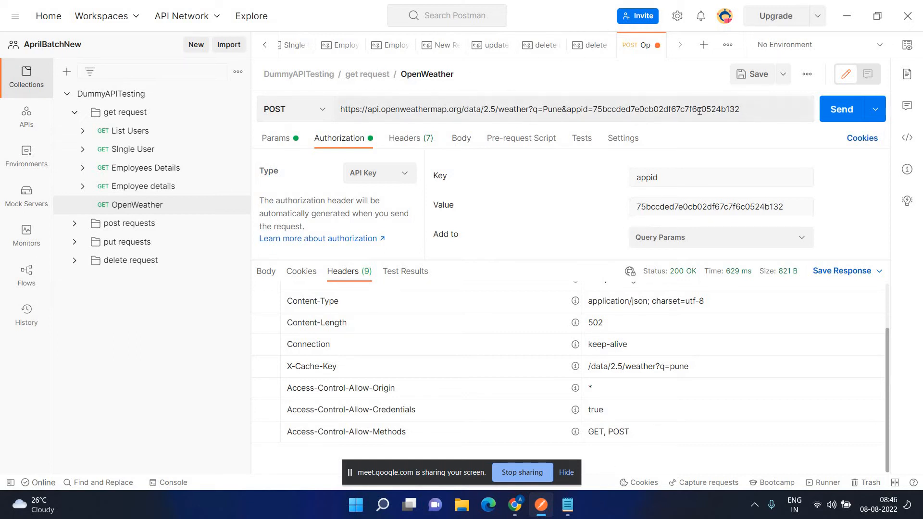
left_click(838, 116)
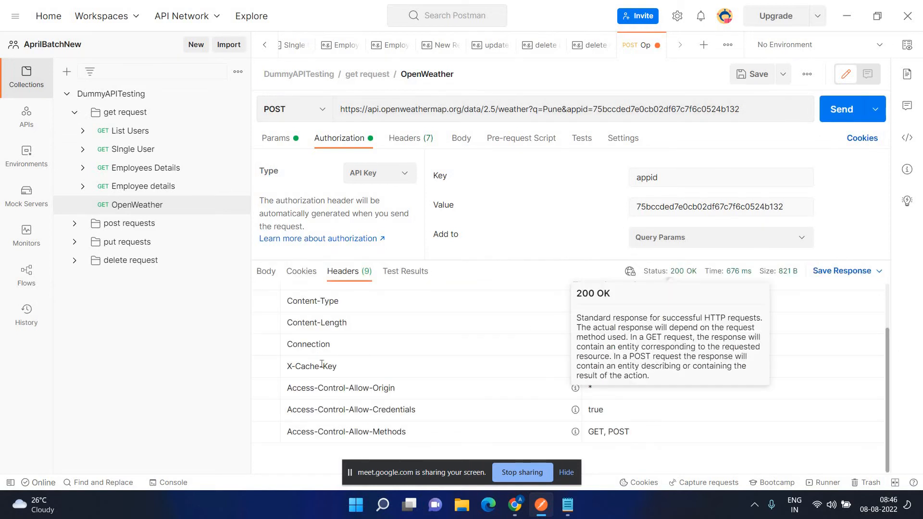
Step: Inspect the POST response's body and headers, and examine the base address and path in the request URL
left_click(267, 271)
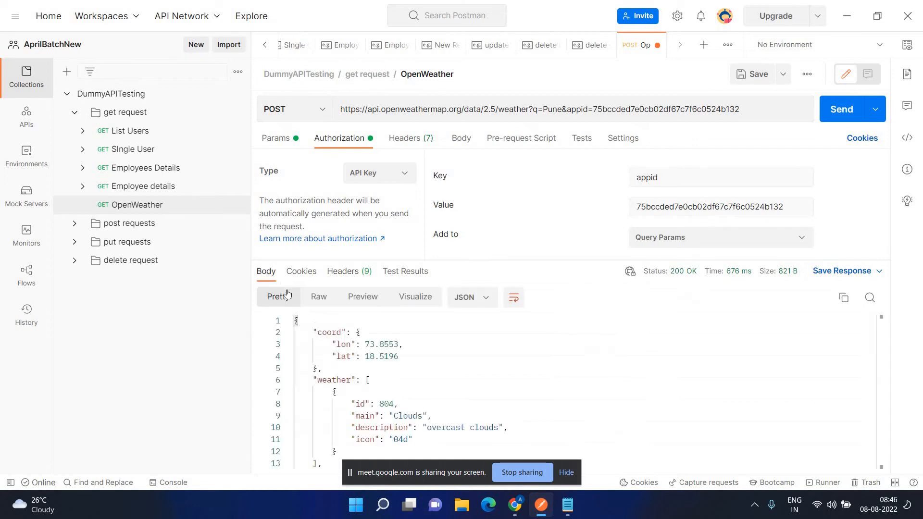
scroll(326, 360, "down", 1)
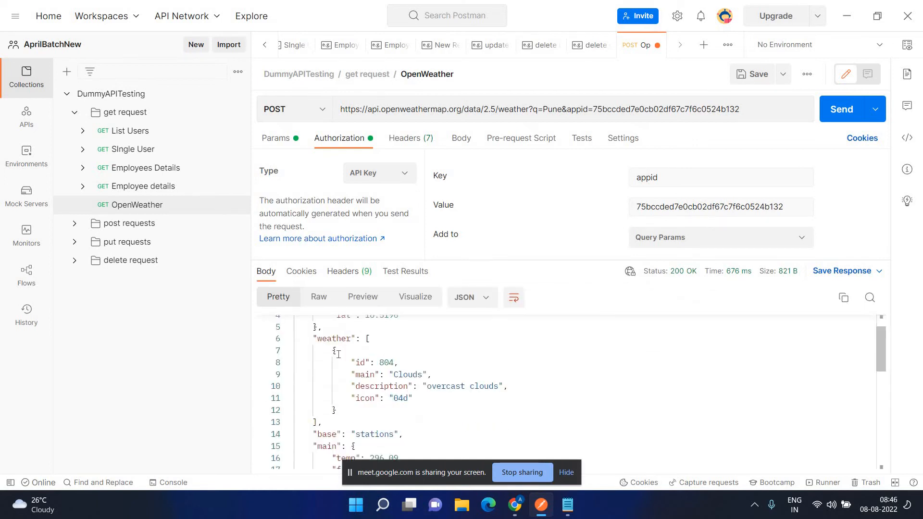
left_click(347, 274)
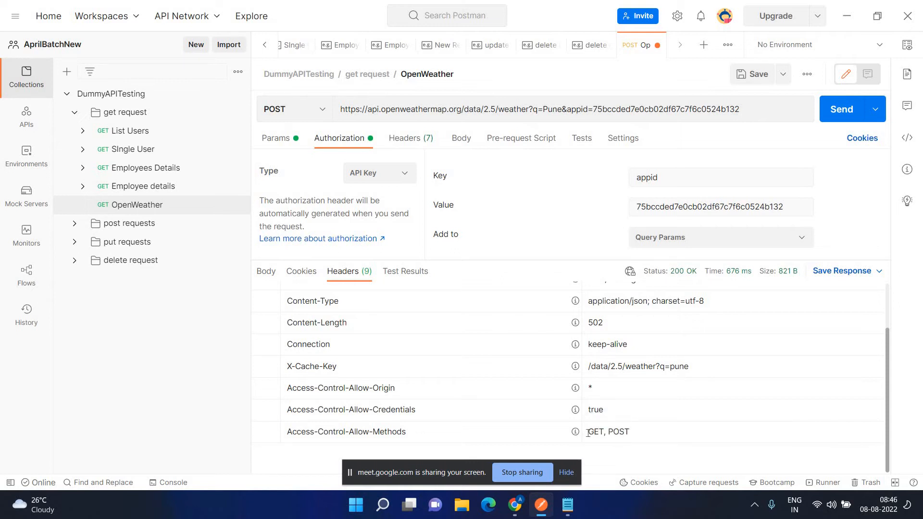
left_click(640, 442)
left_click_drag(341, 110, 464, 110)
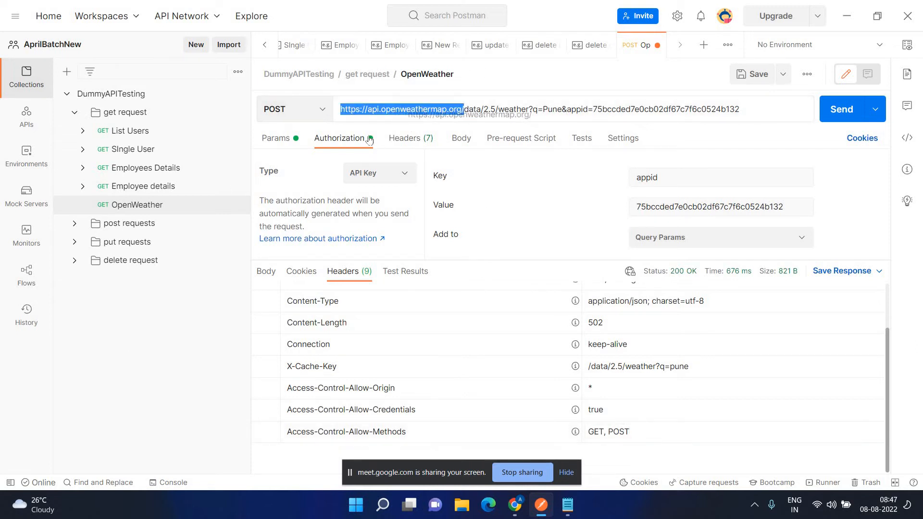
left_click(484, 74)
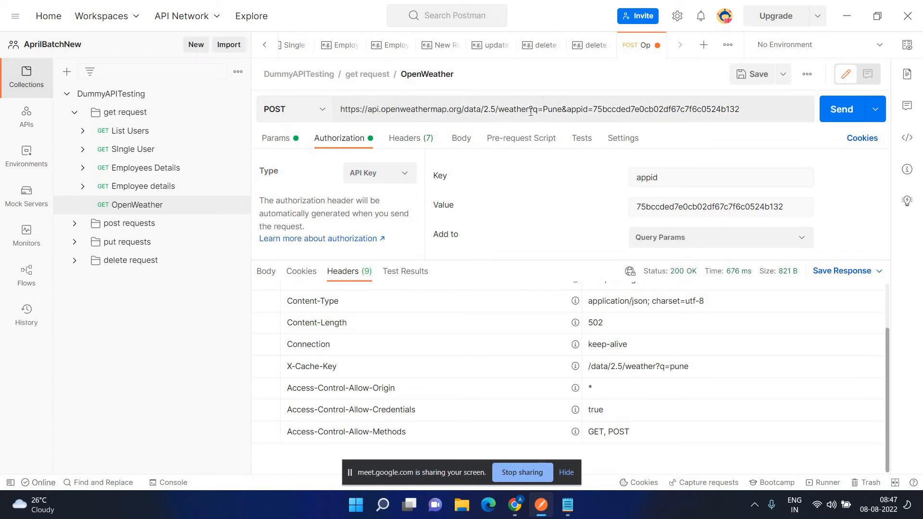
left_click_drag(341, 109, 530, 113)
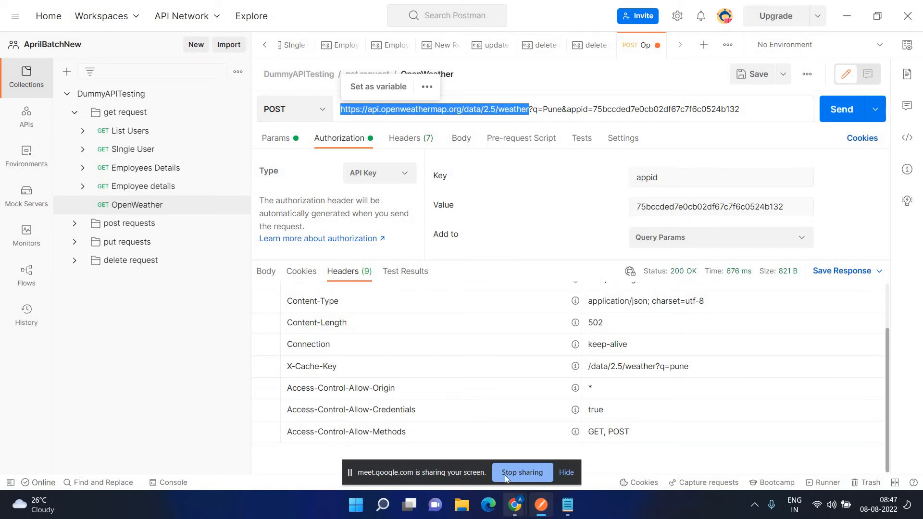
Step: Switch to the Google Meet call in Chrome and copy the OpenWeather daily forecast URL from the in-call messages
mouse_move(514, 505)
left_click(462, 423)
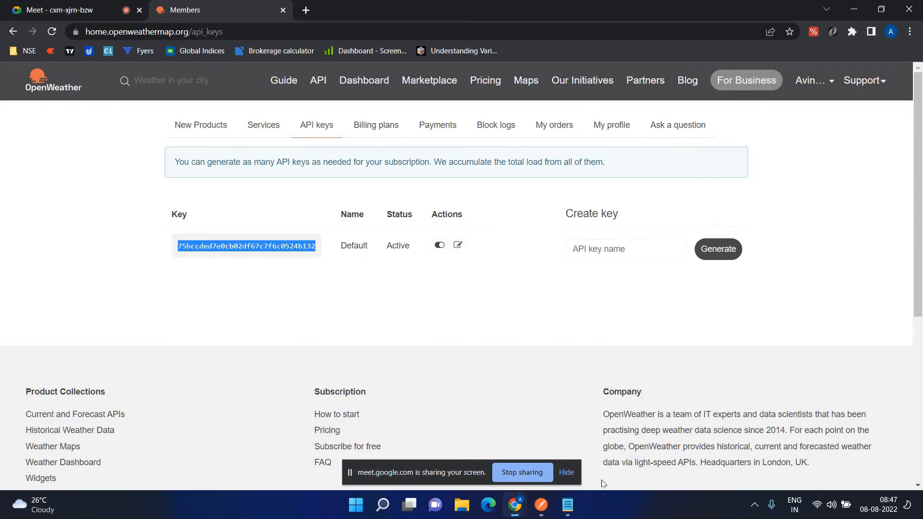
left_click(75, 14)
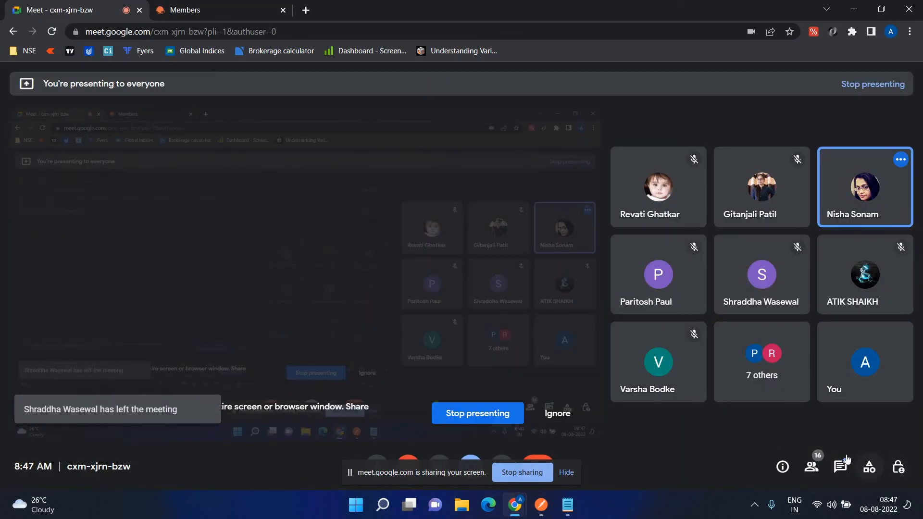
left_click(846, 461)
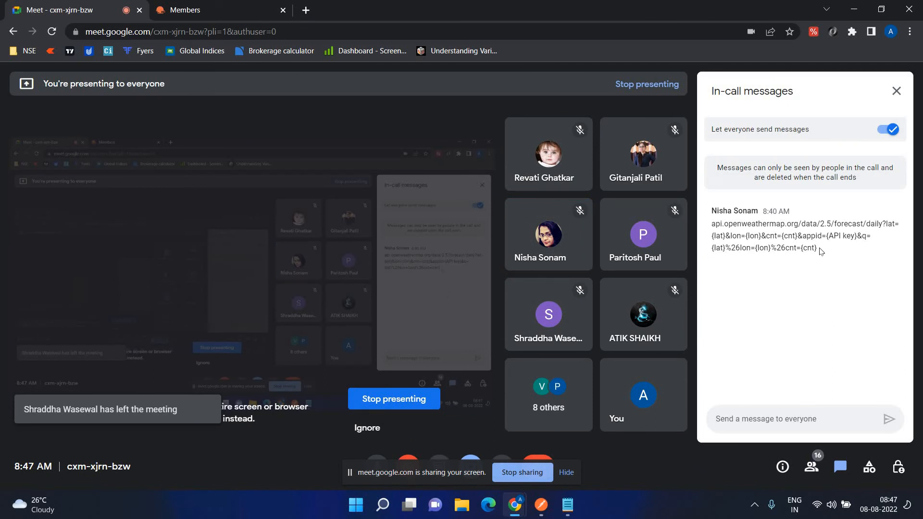
left_click_drag(820, 250, 709, 232)
key("ctrl+c")
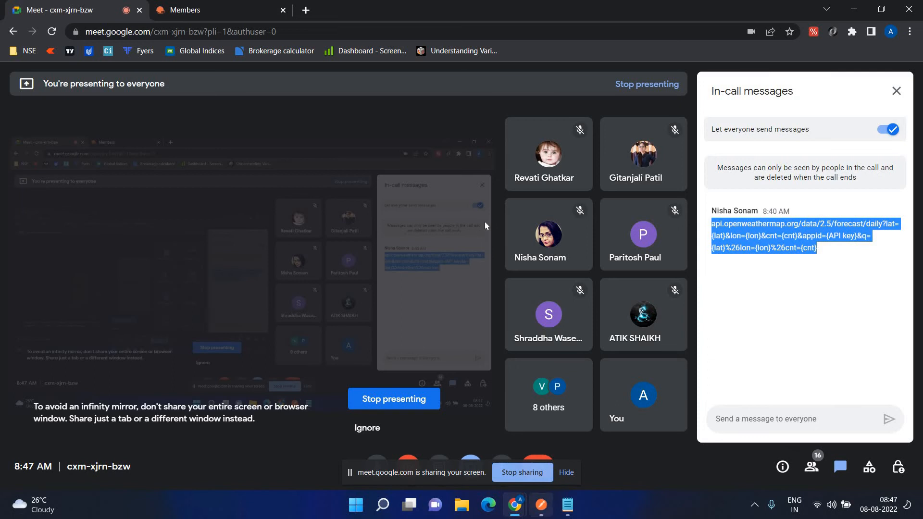
Step: Return to Postman, add a new request to the DummyAPITesting collection, and paste the copied daily forecast URL into it
left_click(542, 505)
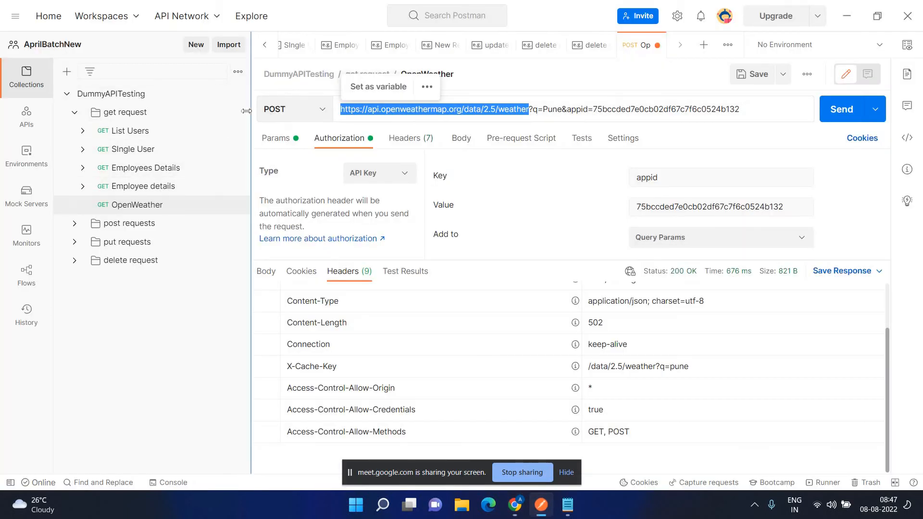
left_click(291, 117)
left_click(237, 94)
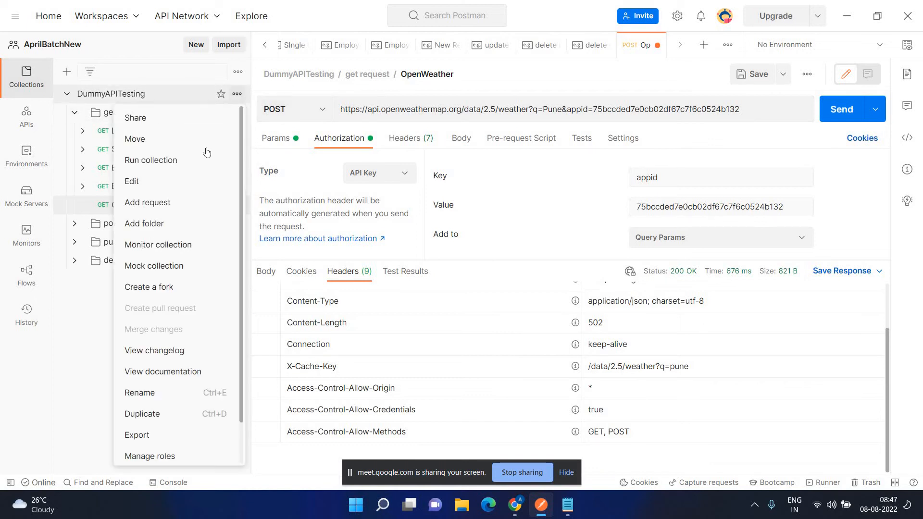
left_click(165, 204)
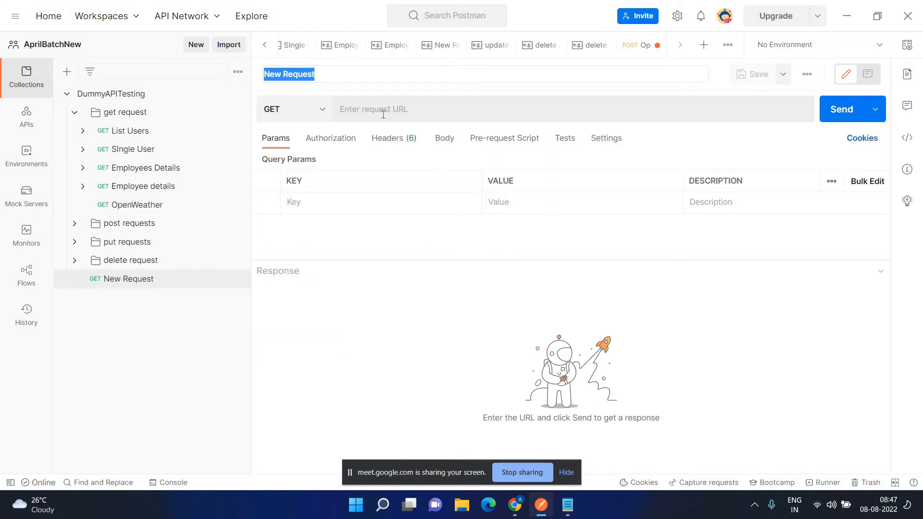
left_click(384, 112)
key("ctrl+v")
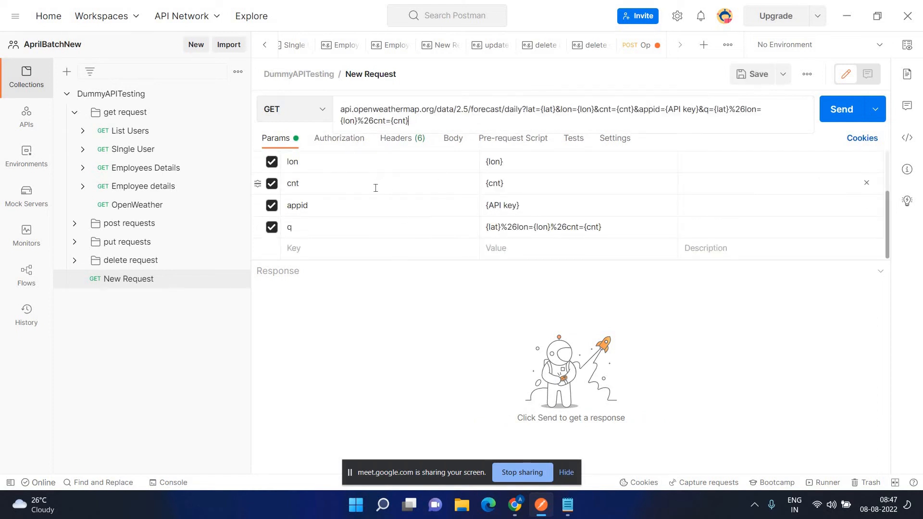
Step: Examine the new request's lat, lon, cnt, appid and q query parameters and open the lat value for editing
scroll(377, 192, "up", 3)
scroll(299, 182, "down", 2)
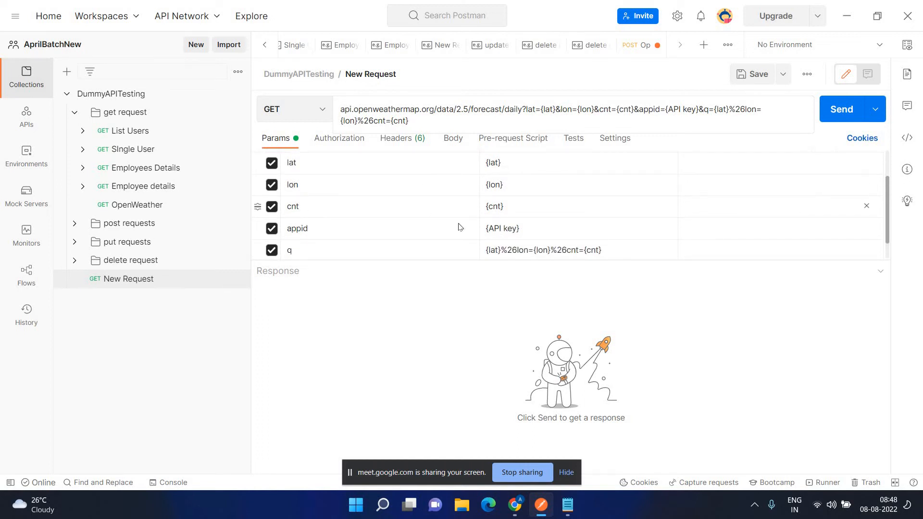
scroll(485, 222, "down", 1)
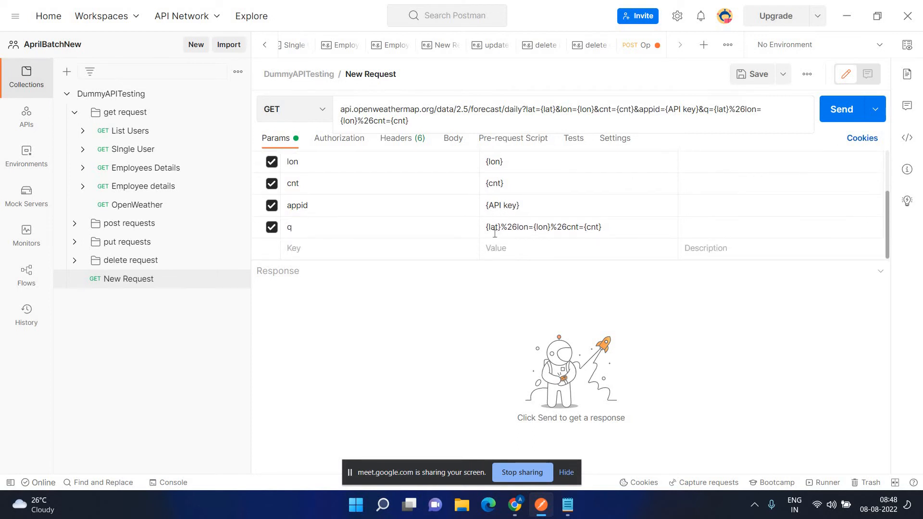
scroll(399, 204, "up", 3)
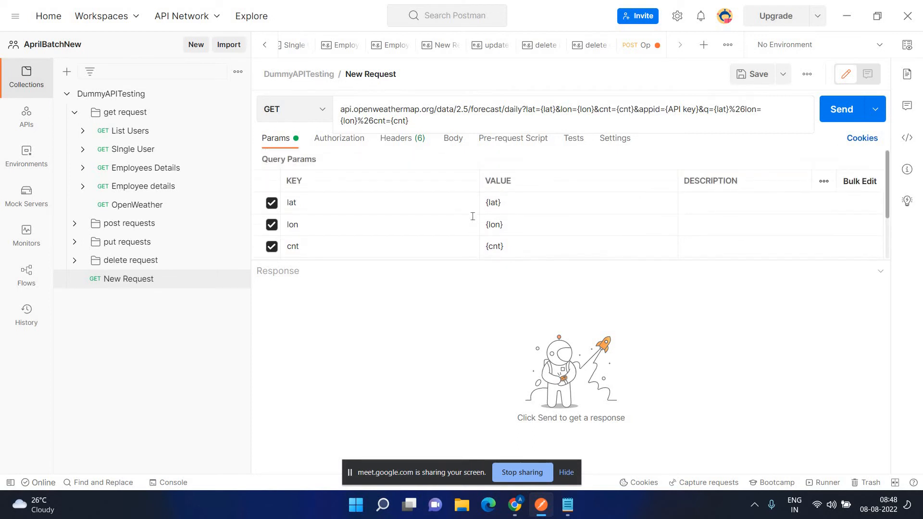
scroll(370, 202, "down", 3)
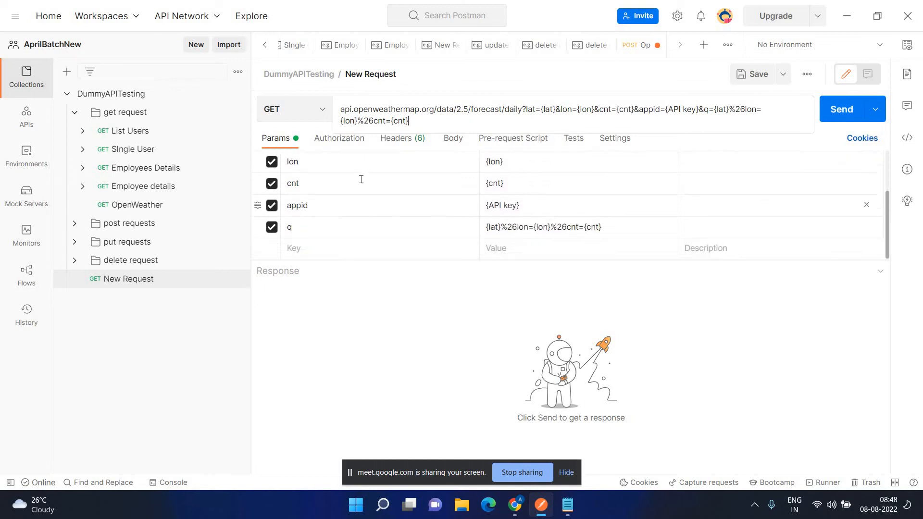
scroll(493, 192, "up", 2)
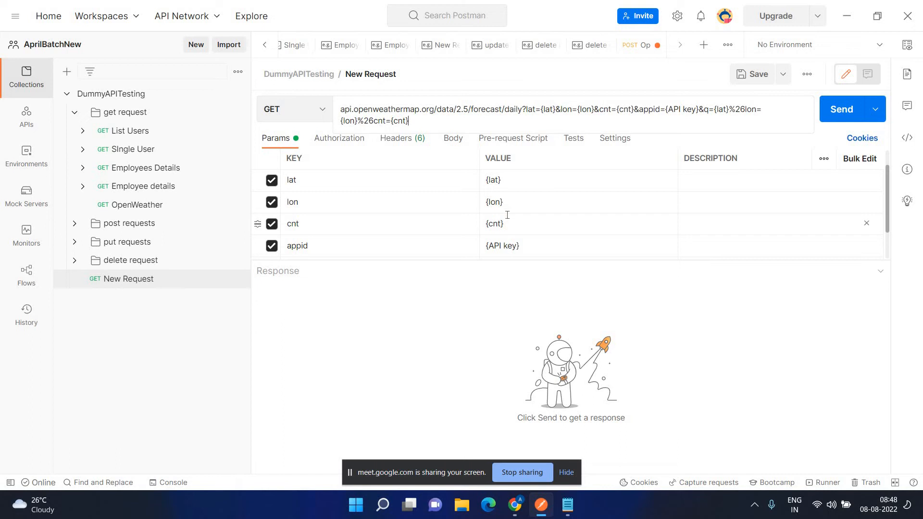
scroll(507, 215, "down", 2)
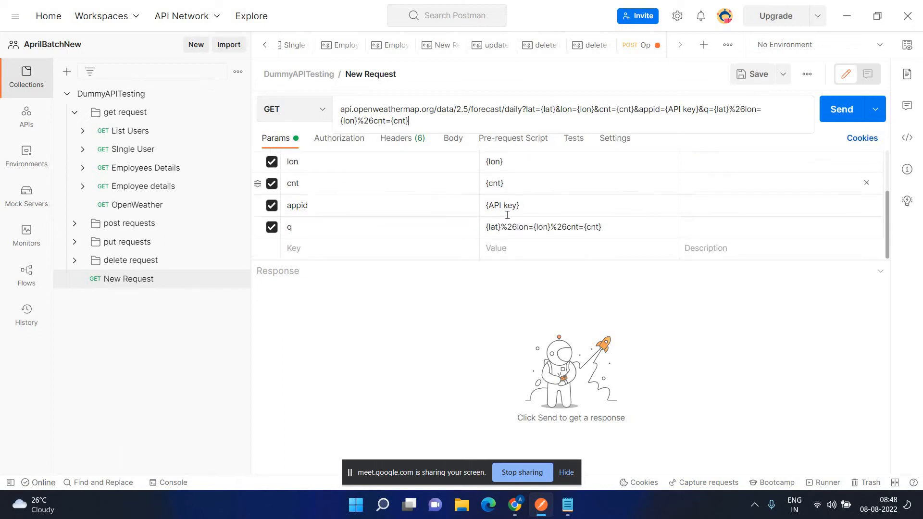
scroll(508, 215, "up", 2)
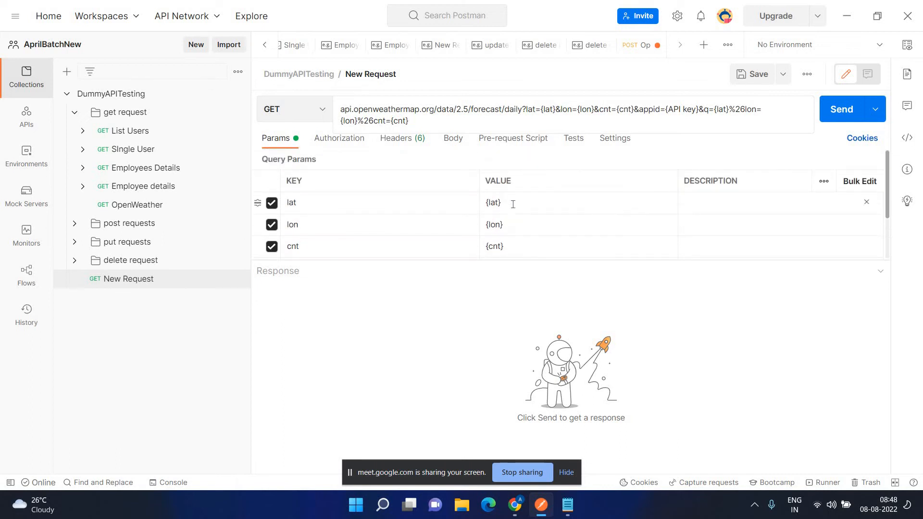
left_click(513, 203)
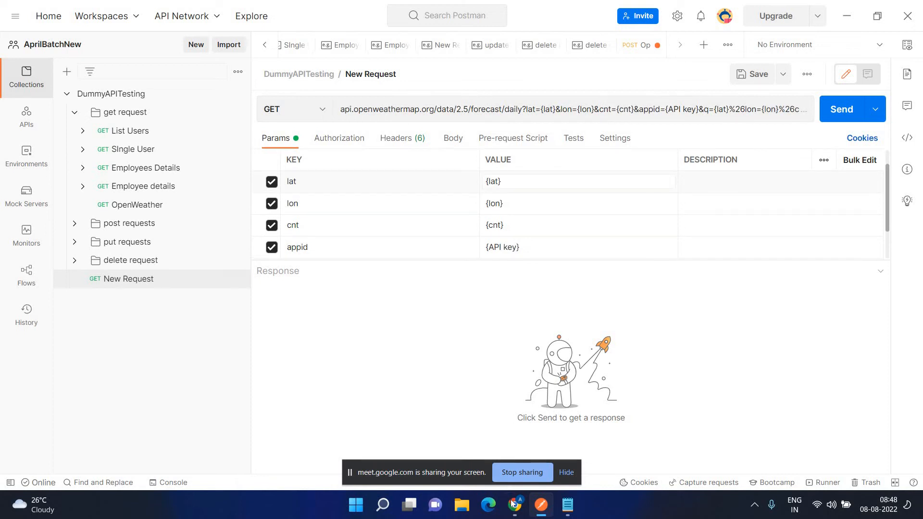
Step: Switch to the OpenWeather site in Chrome and open its Weather API overview page
mouse_move(515, 505)
left_click(450, 437)
left_click(175, 6)
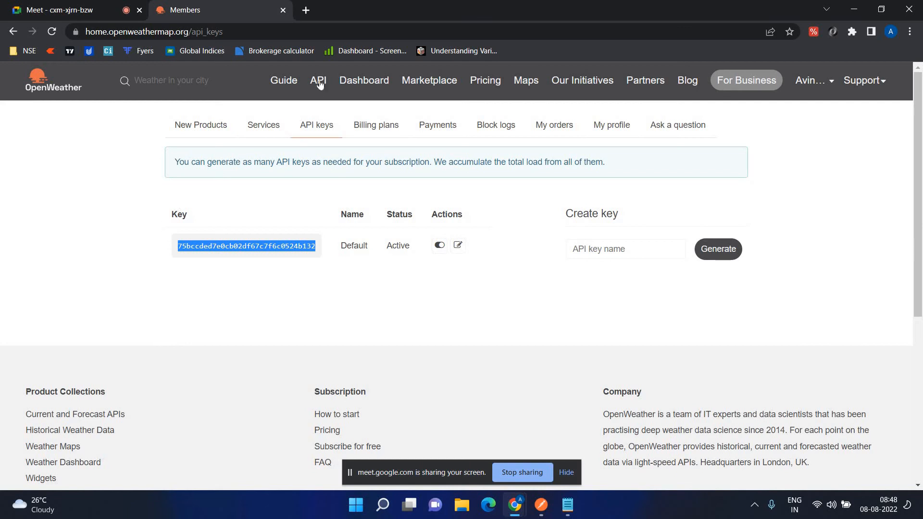
left_click(319, 82)
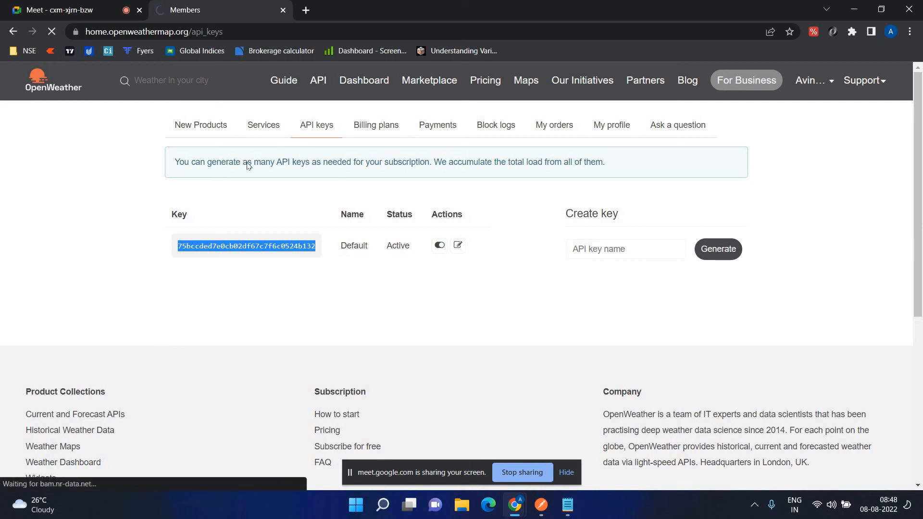
scroll(204, 195, "down", 5)
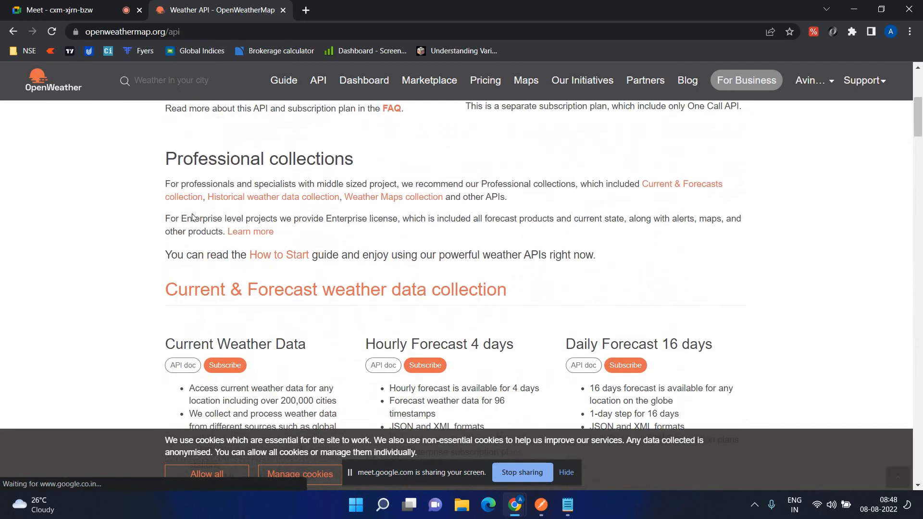
scroll(183, 250, "up", 5)
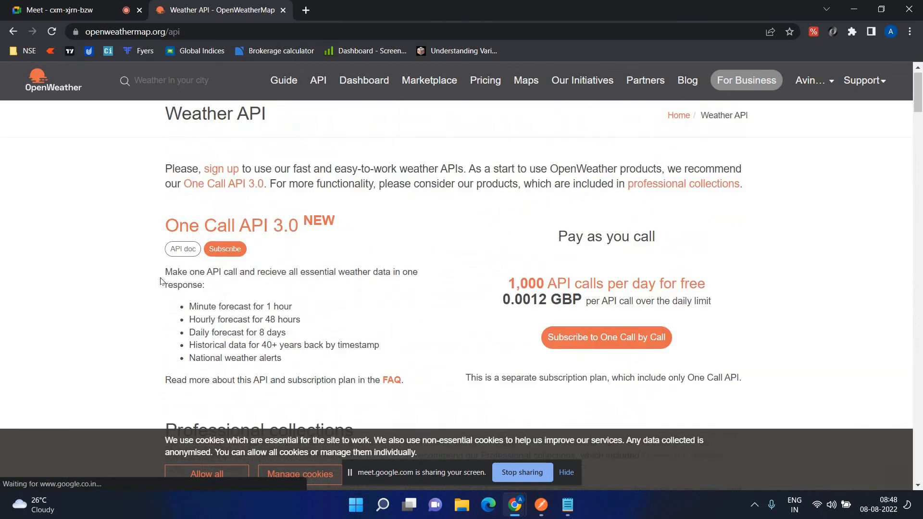
Step: Open the API documentation for Current Weather Data from the Current & Forecast weather data collection
left_click(176, 257)
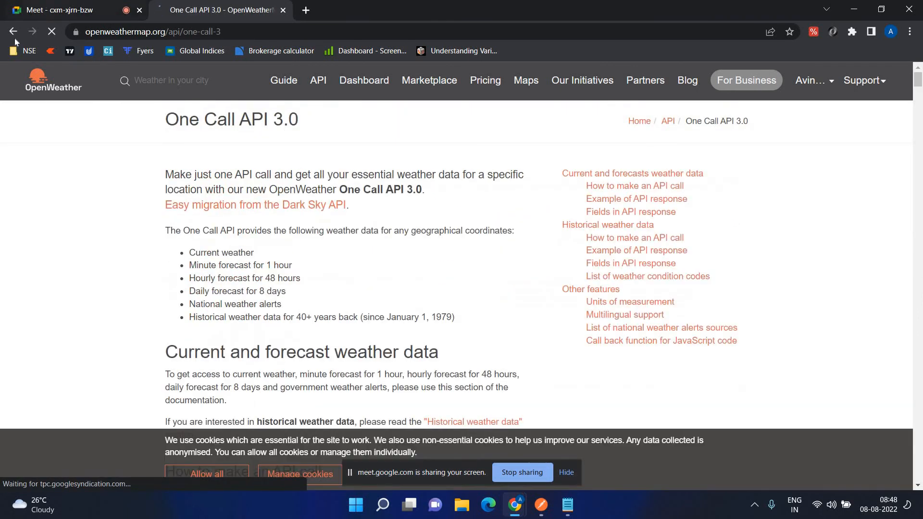
left_click(13, 32)
scroll(136, 290, "down", 7)
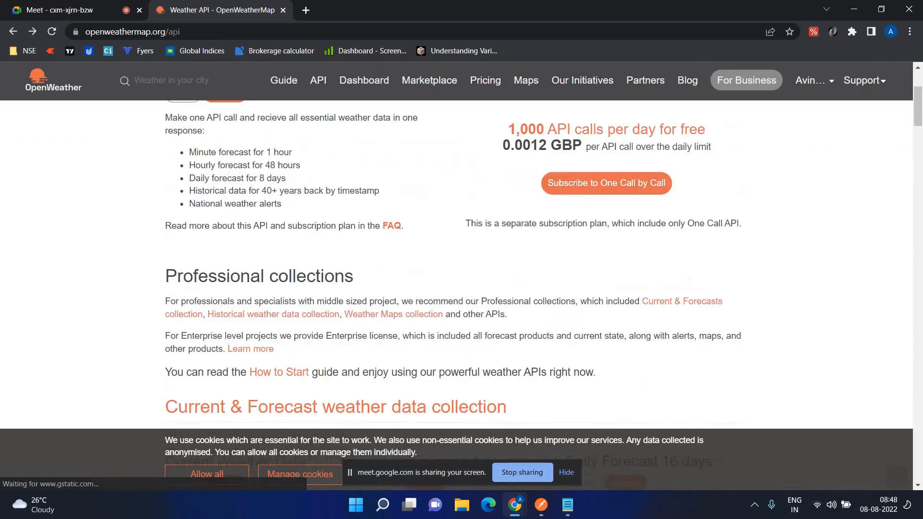
left_click(181, 242)
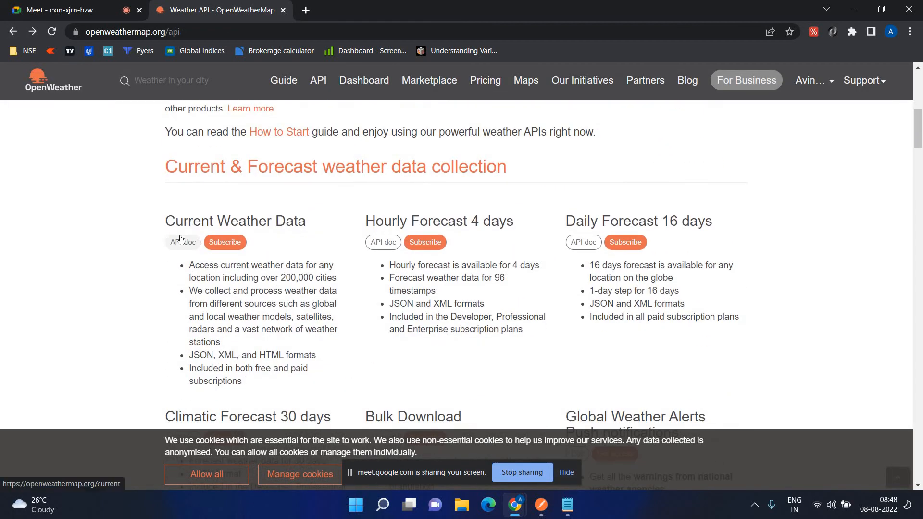
Step: Examine the current weather API call, its JSON and XML response fields, and the built-in request by city name
scroll(146, 298, "down", 3)
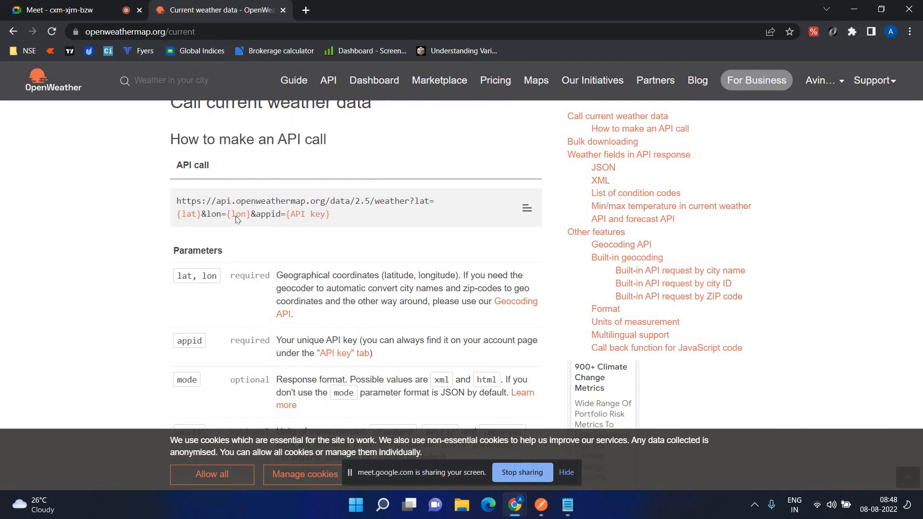
scroll(236, 220, "down", 10)
scroll(236, 220, "down", 20)
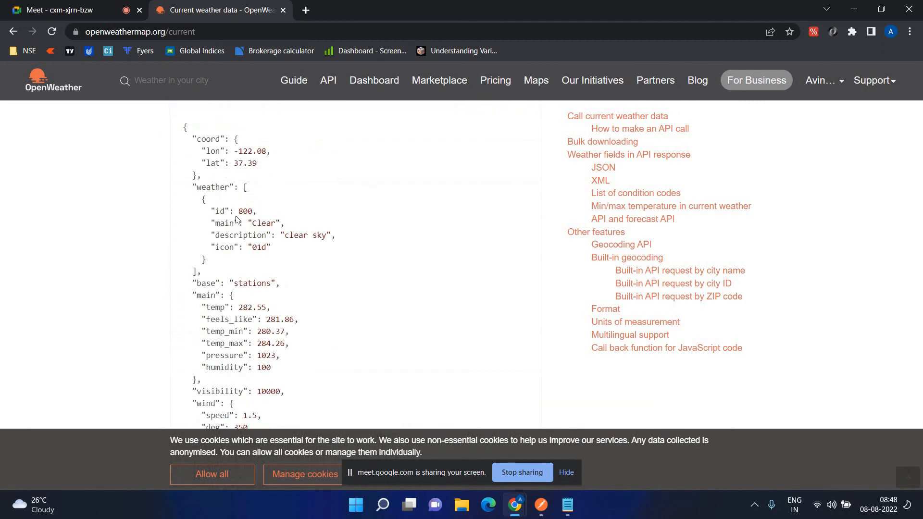
scroll(237, 216, "down", 20)
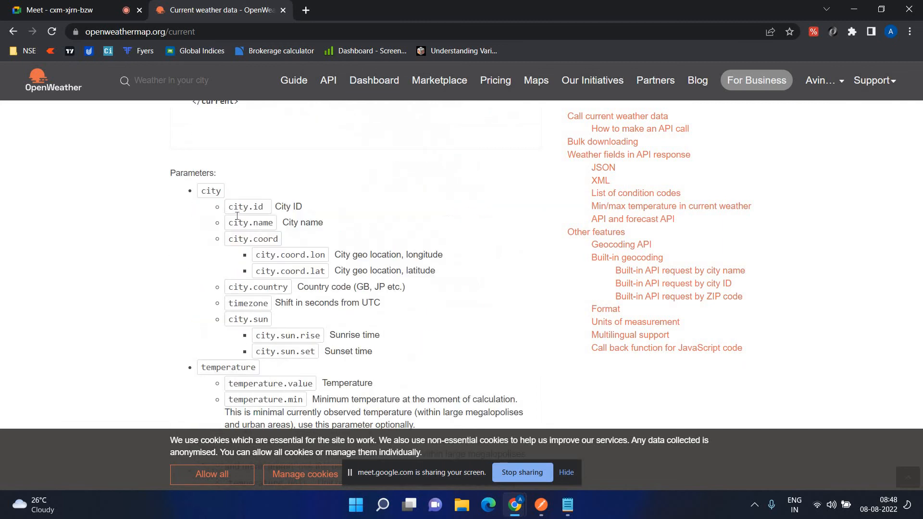
scroll(237, 216, "down", 20)
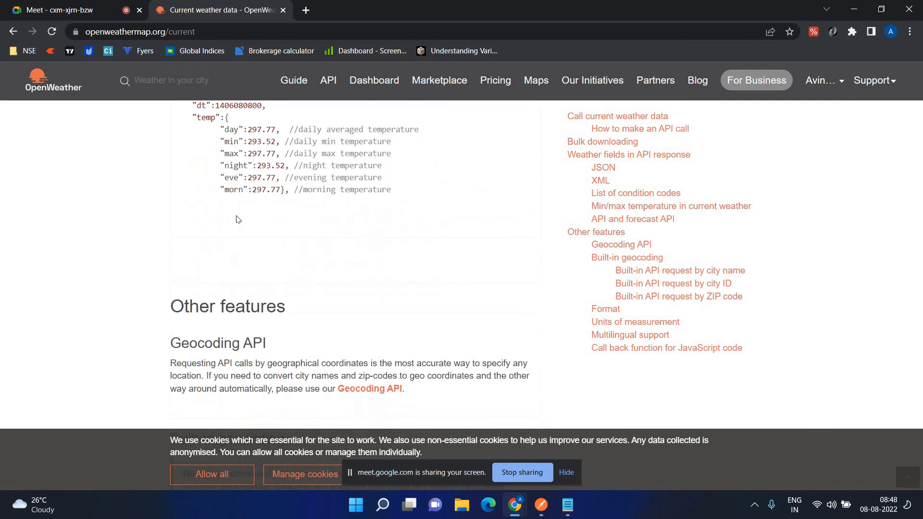
scroll(237, 219, "up", 2)
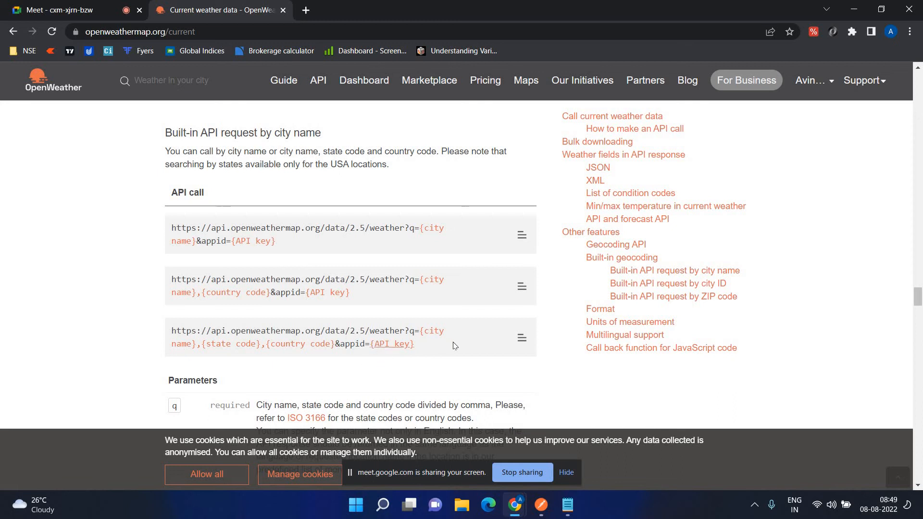
scroll(466, 346, "down", 2)
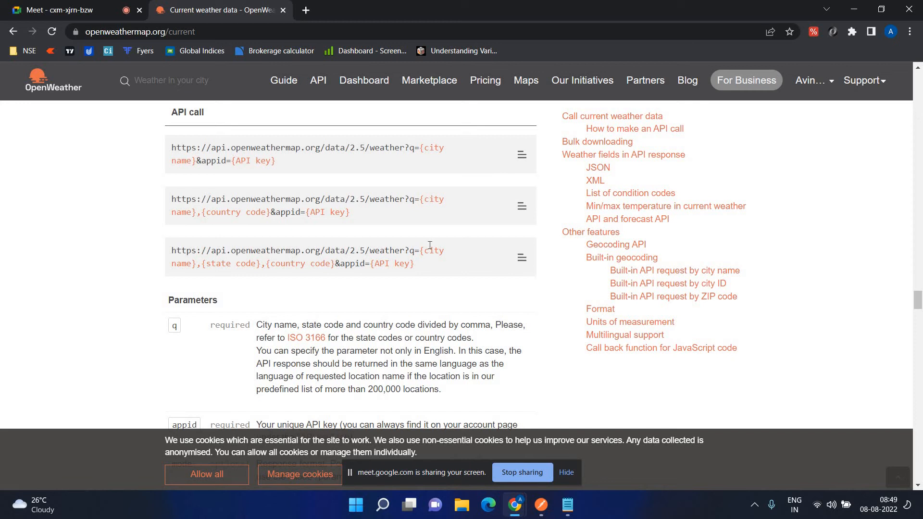
scroll(431, 242, "down", 1)
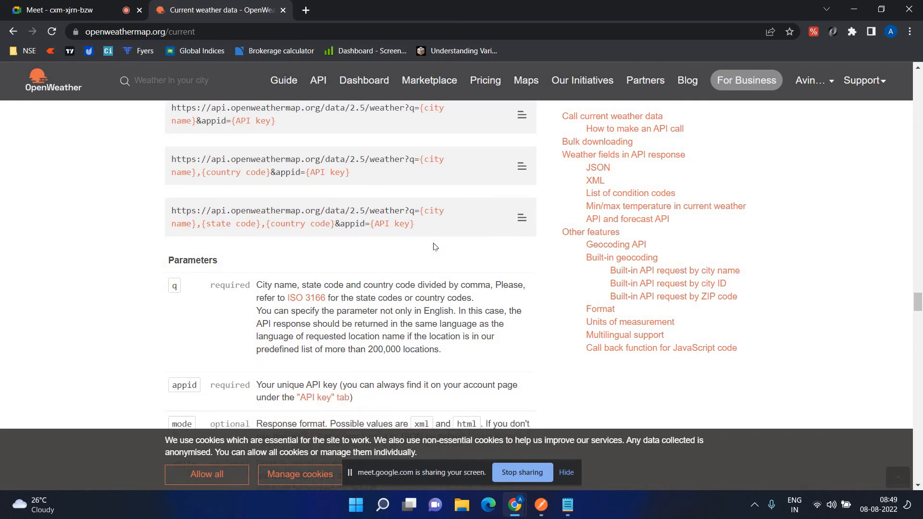
Step: Examine the documentation on requests by city ID and ZIP code, response format, units of measurement and multilingual support
scroll(433, 246, "down", 10)
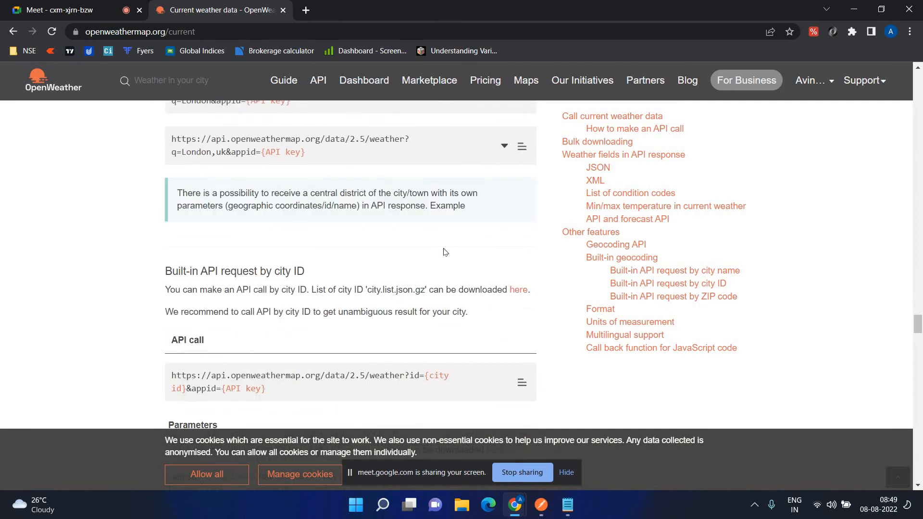
scroll(447, 251, "down", 15)
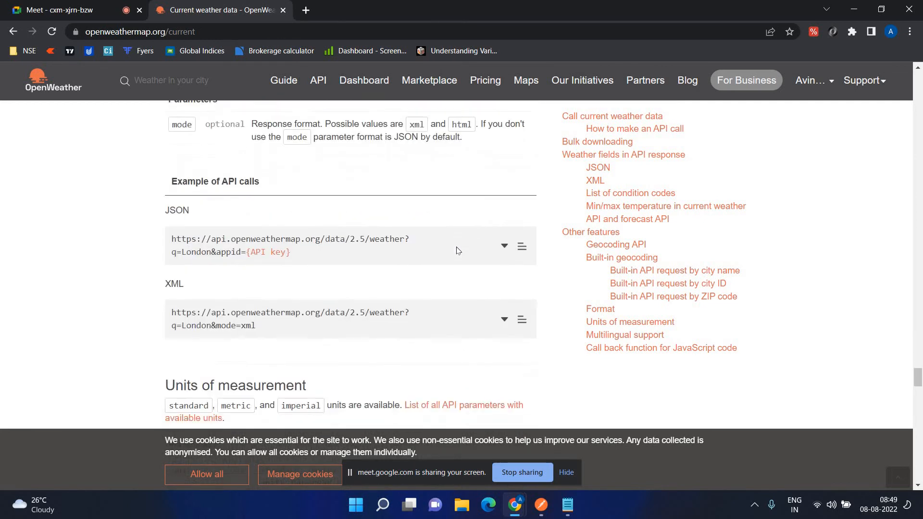
scroll(458, 251, "down", 15)
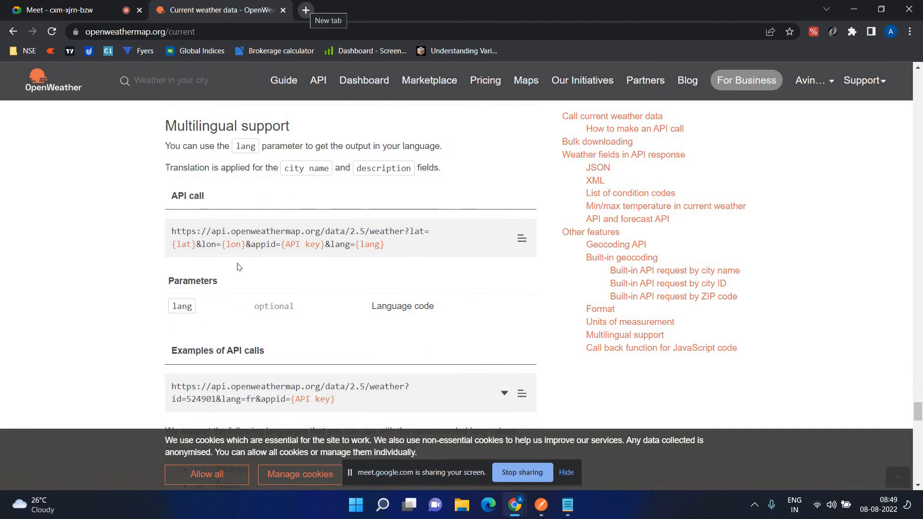
scroll(237, 267, "down", 1)
scroll(238, 267, "up", 7)
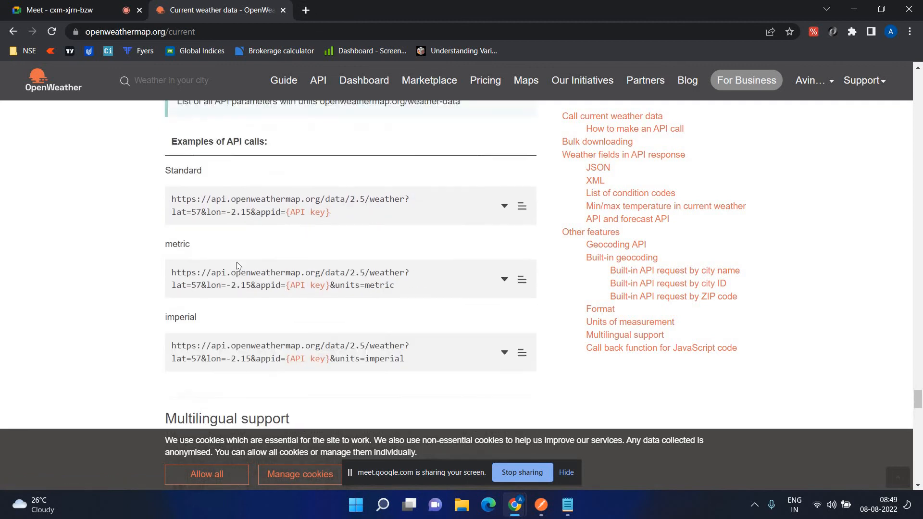
scroll(237, 265, "up", 12)
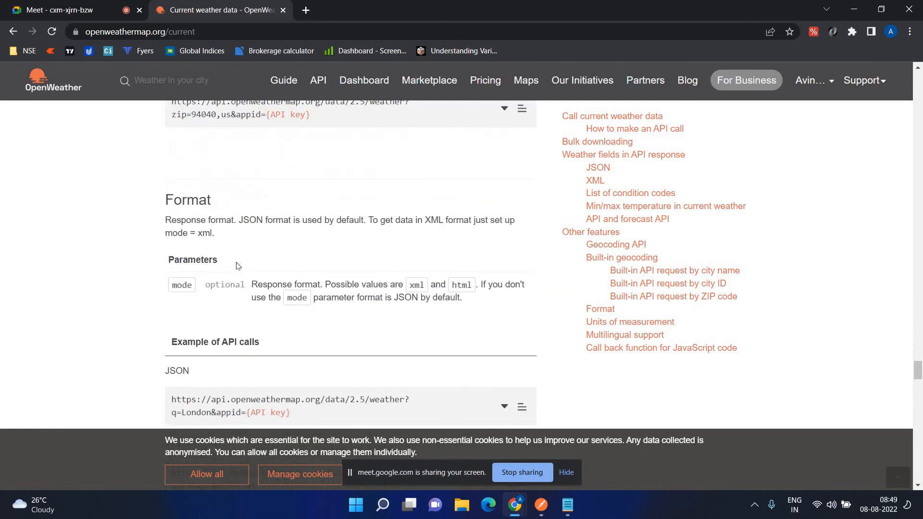
scroll(237, 266, "down", 3)
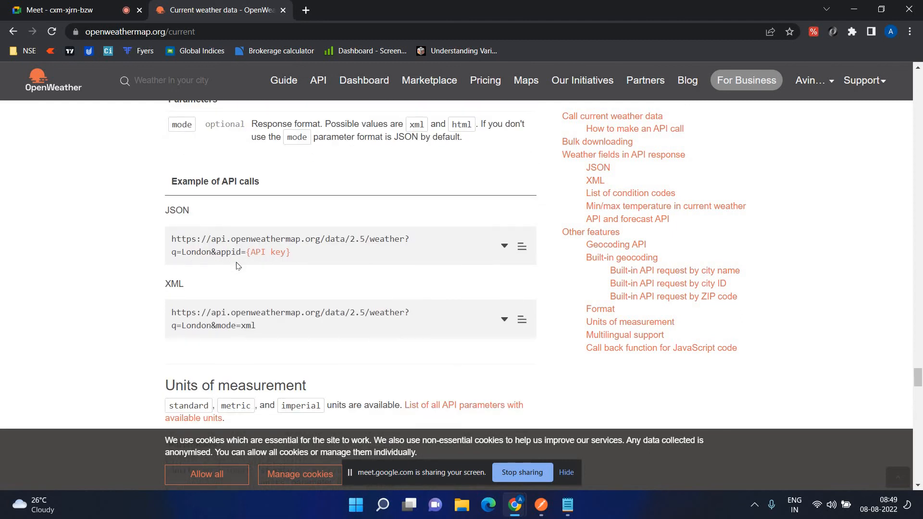
scroll(237, 266, "down", 2)
scroll(237, 266, "up", 15)
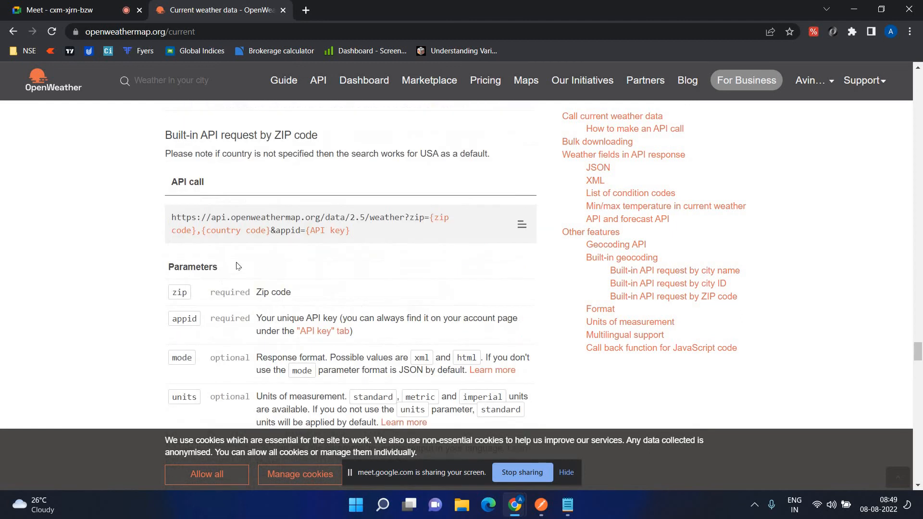
scroll(237, 266, "up", 4)
scroll(237, 262, "down", 1)
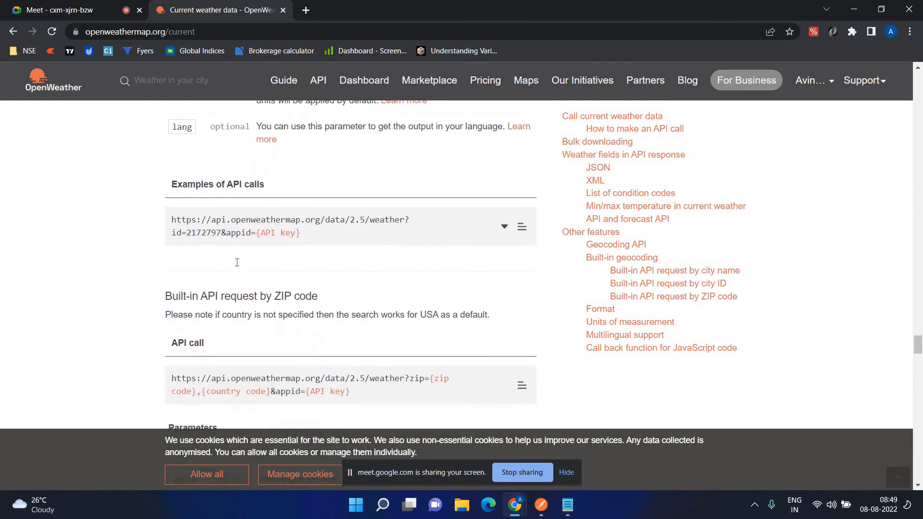
scroll(238, 262, "up", 5)
scroll(237, 262, "down", 4)
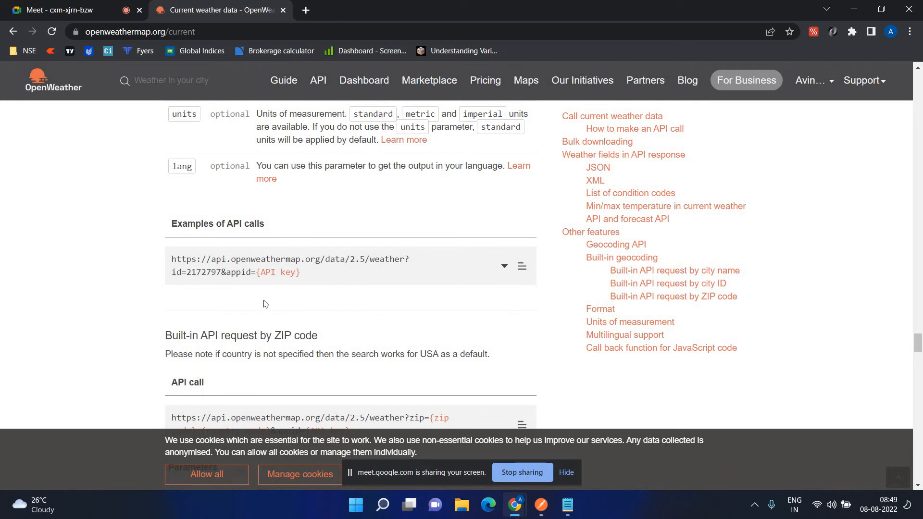
Step: Copy the API call for requests by ZIP code, switch to Postman and replace the new request's URL with it
scroll(260, 295, "down", 1)
scroll(239, 314, "down", 2)
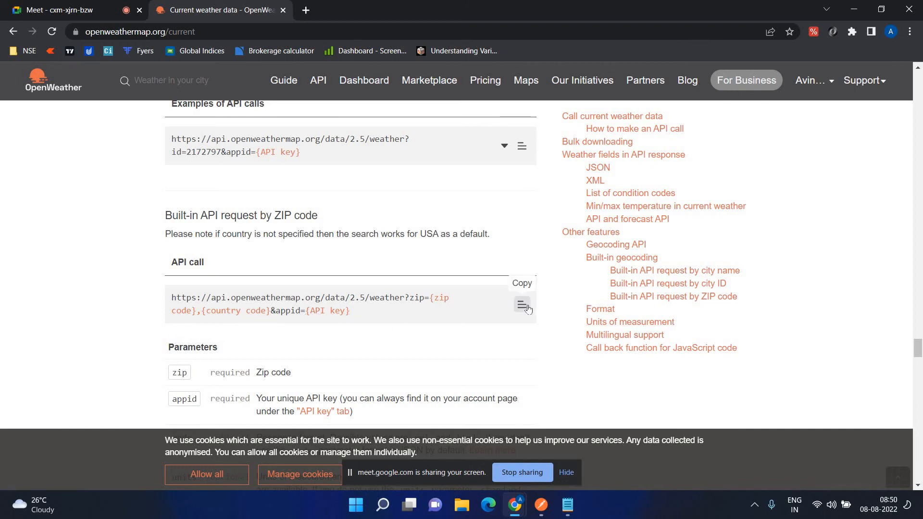
left_click(542, 505)
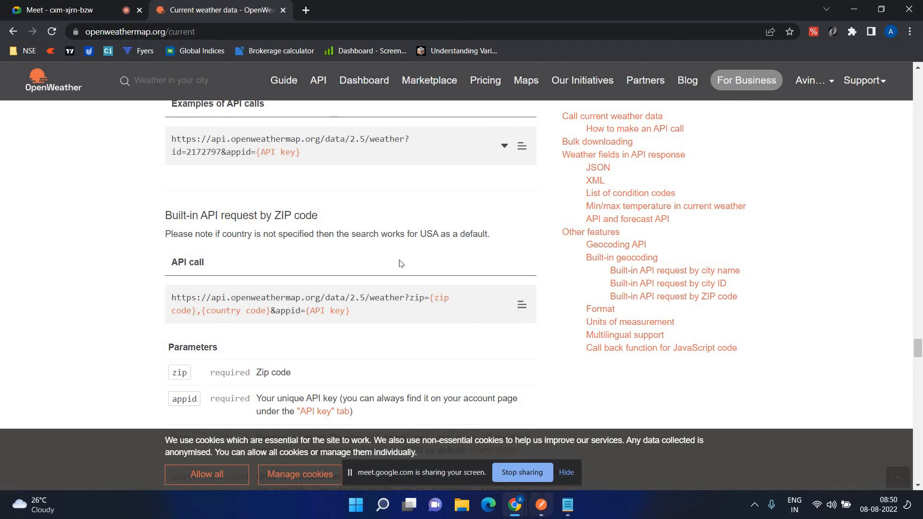
left_click(495, 110)
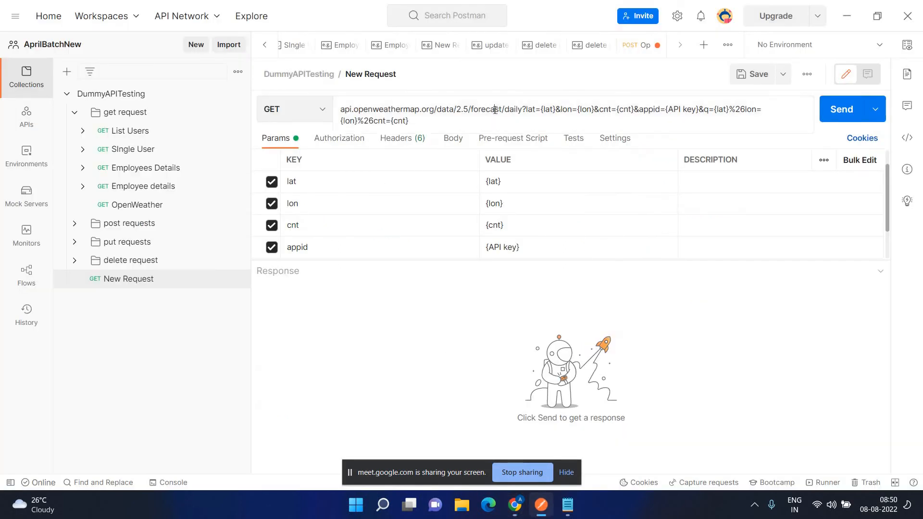
key("ctrl+a")
key("ctrl+v")
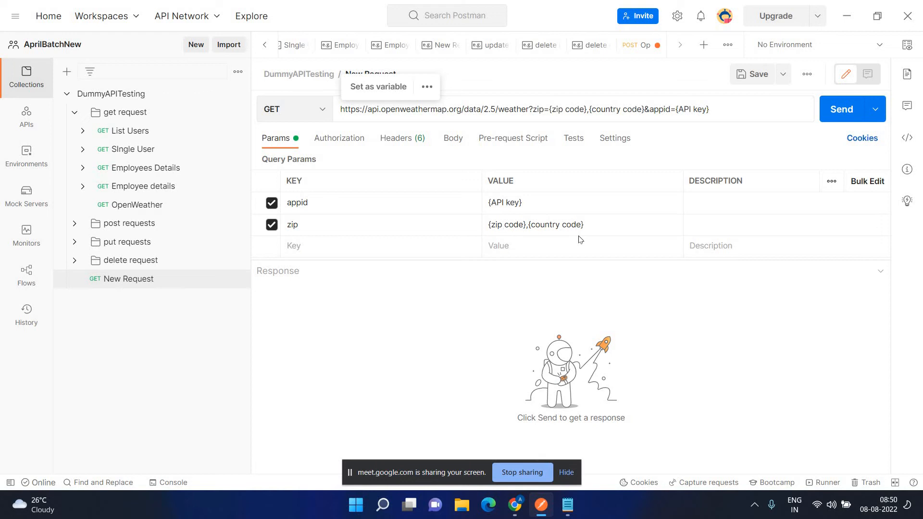
Step: Replace the appid parameter's placeholder value with the API key copied from Notepad
left_click(556, 202)
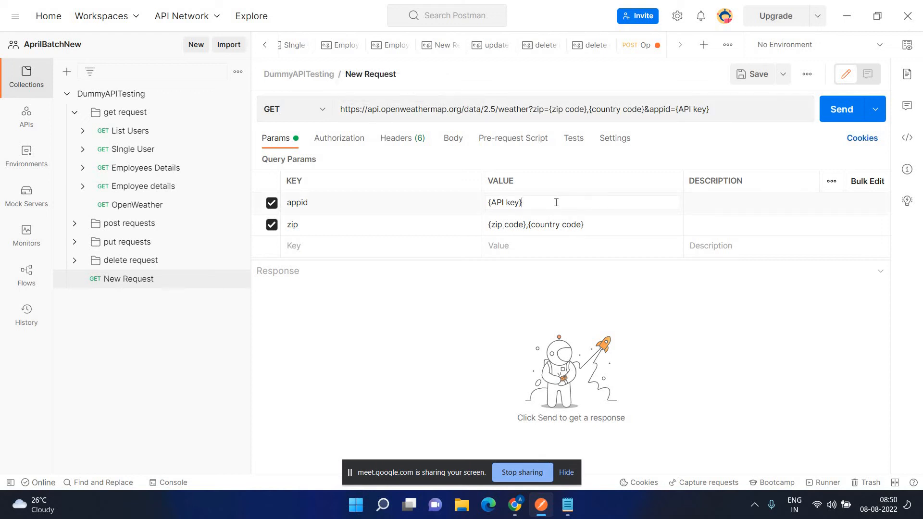
key("BackSpace")
key("BackSpace")
key("BackSpace")
key("BackSpace")
key("BackSpace")
key("BackSpace")
key("BackSpace")
key("BackSpace")
key("BackSpace")
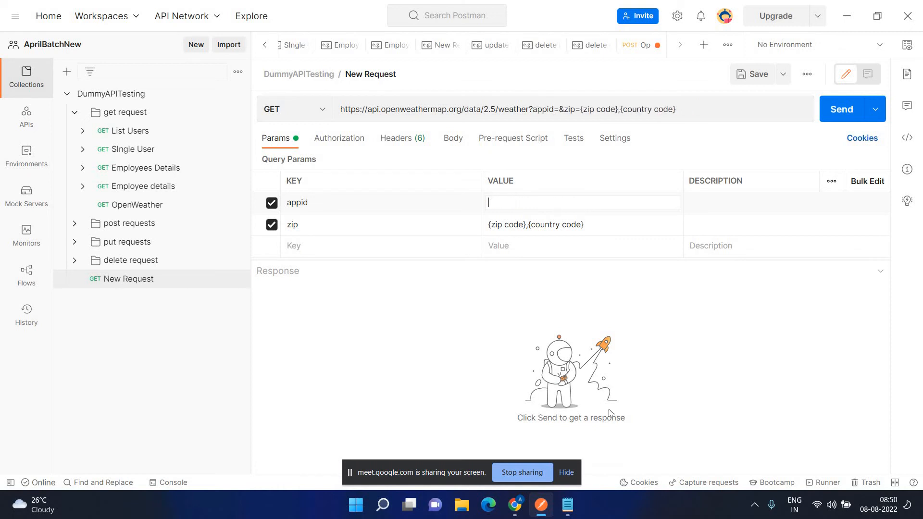
left_click(568, 511)
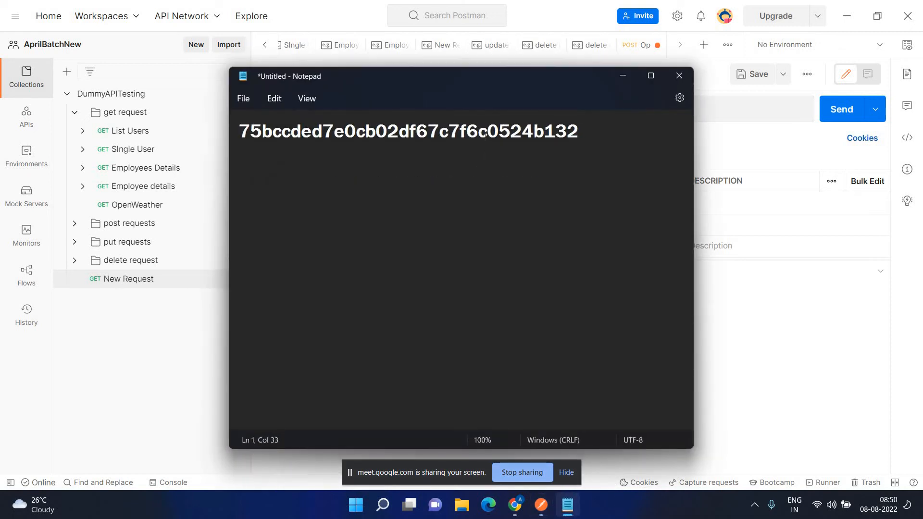
left_click(487, 139)
key("ctrl+a")
key("ctrl+c")
left_click(623, 77)
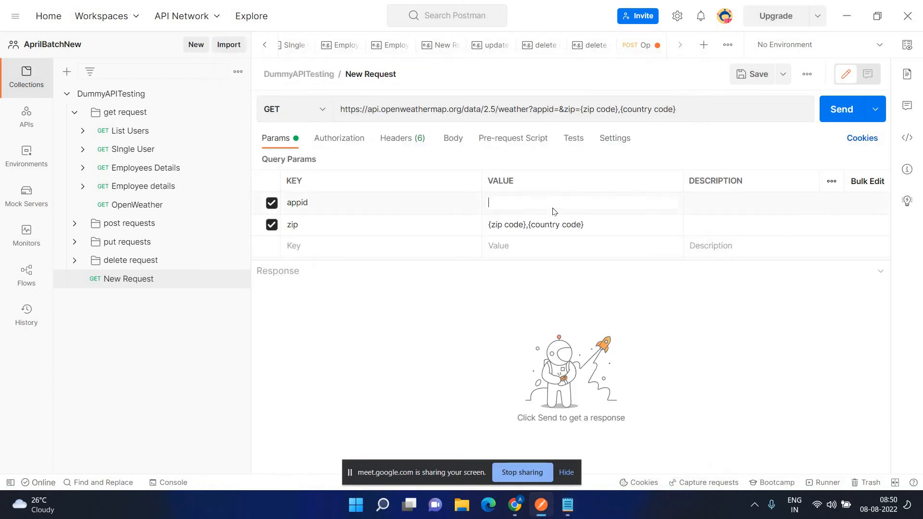
key("ctrl+v")
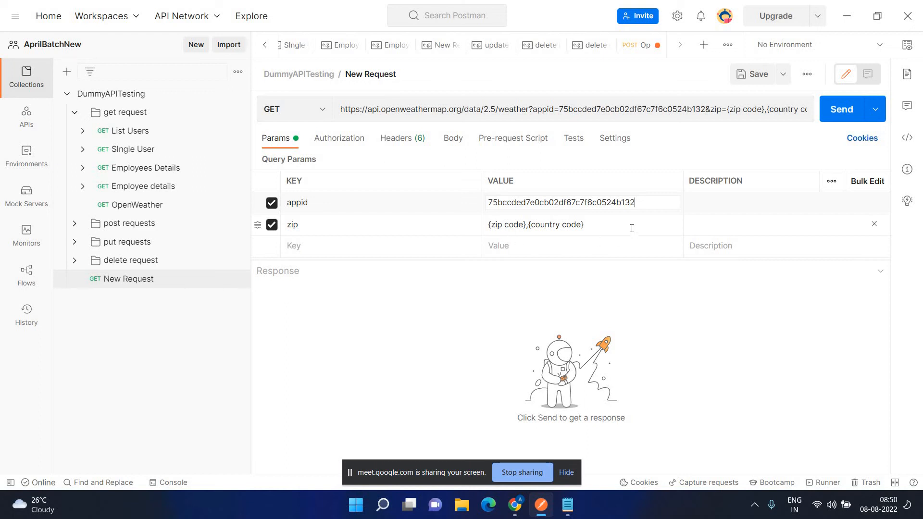
Step: Replace the zip parameter's placeholder value with 400011 followed by a comma
left_click_drag(631, 228, 415, 238)
key("BackSpace")
key("BackSpace")
key("BackSpace")
key("BackSpace")
key("BackSpace")
key("BackSpace")
key("BackSpace")
key("BackSpace")
key("BackSpace")
key("BackSpace")
key("BackSpace")
key("BackSpace")
key("BackSpace")
key("BackSpace")
key("BackSpace")
key("BackSpace")
key("BackSpace")
key("BackSpace")
key("BackSpace")
key("BackSpace")
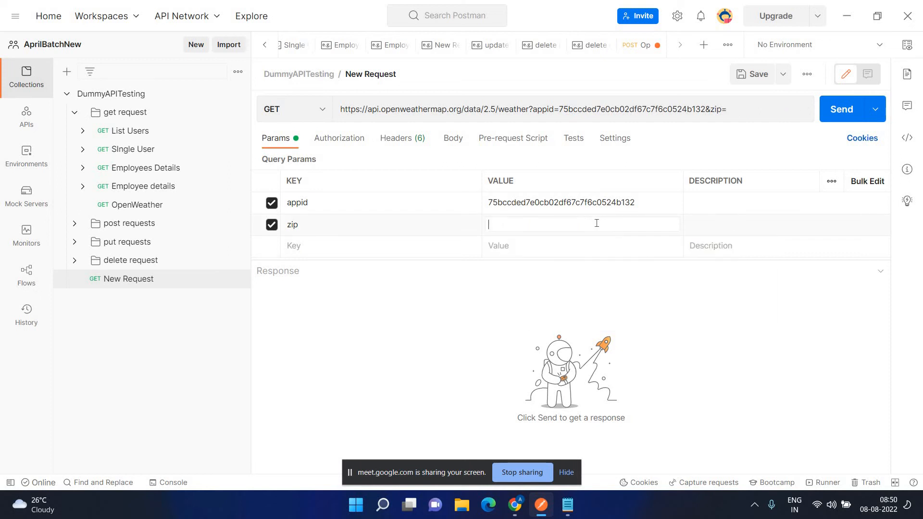
type("4")
type("00")
type("22")
key("BackSpace")
key("BackSpace")
type("0")
Step: Switch to the browser and examine the OpenWeather documentation on ZIP code request parameters, response format and units of measurement
left_click(515, 505)
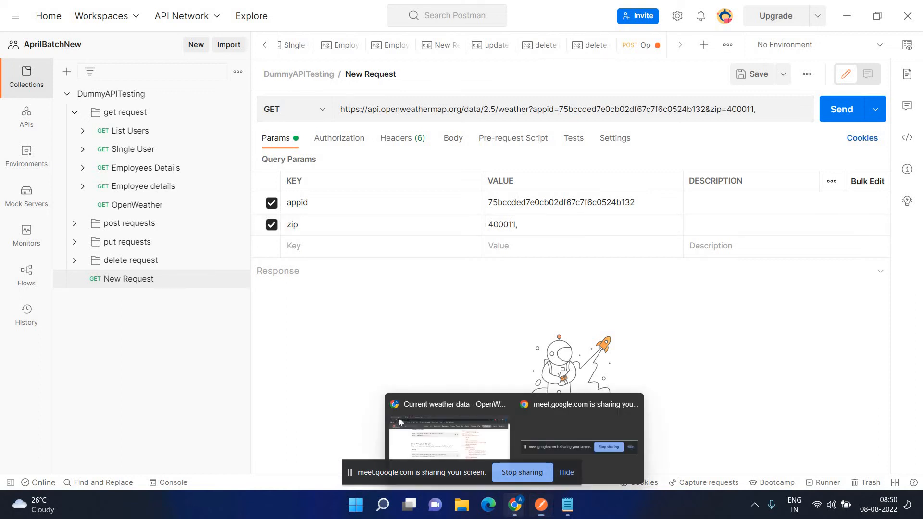
left_click(449, 436)
scroll(348, 335, "down", 5)
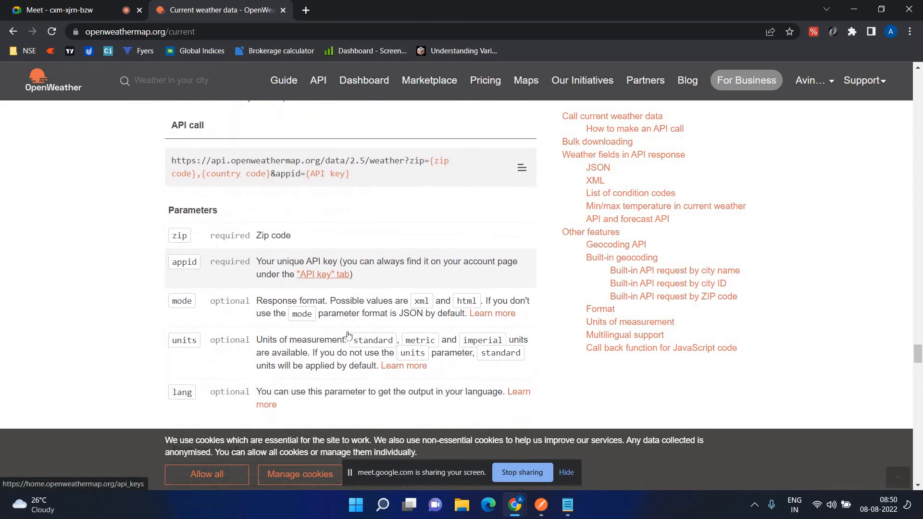
scroll(348, 336, "down", 5)
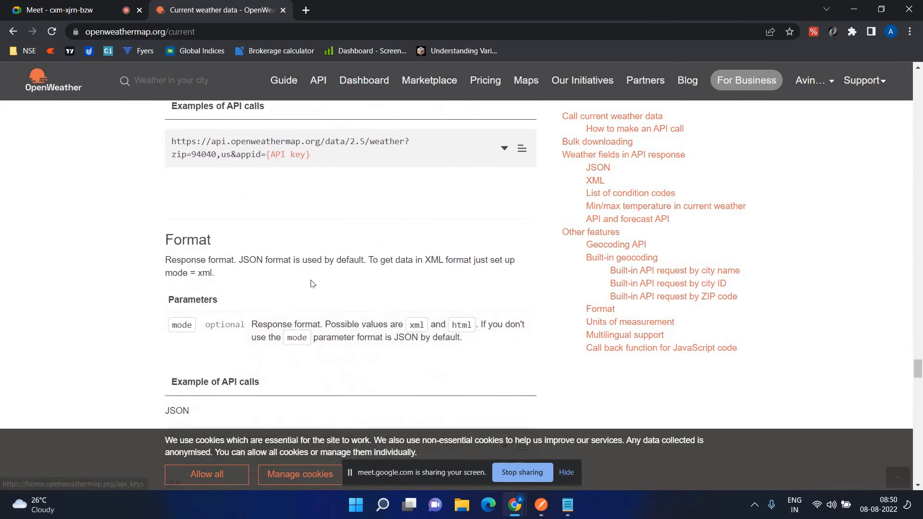
scroll(307, 277, "down", 5)
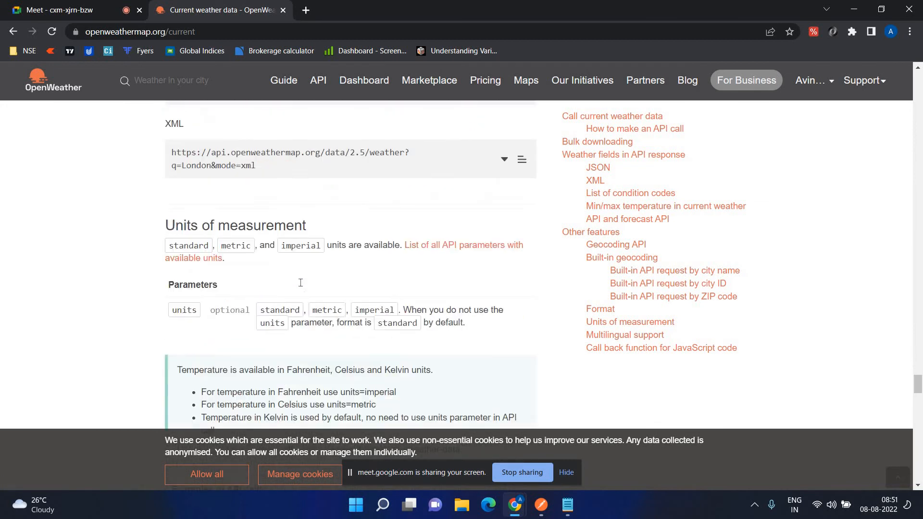
scroll(300, 283, "up", 4)
scroll(301, 282, "up", 4)
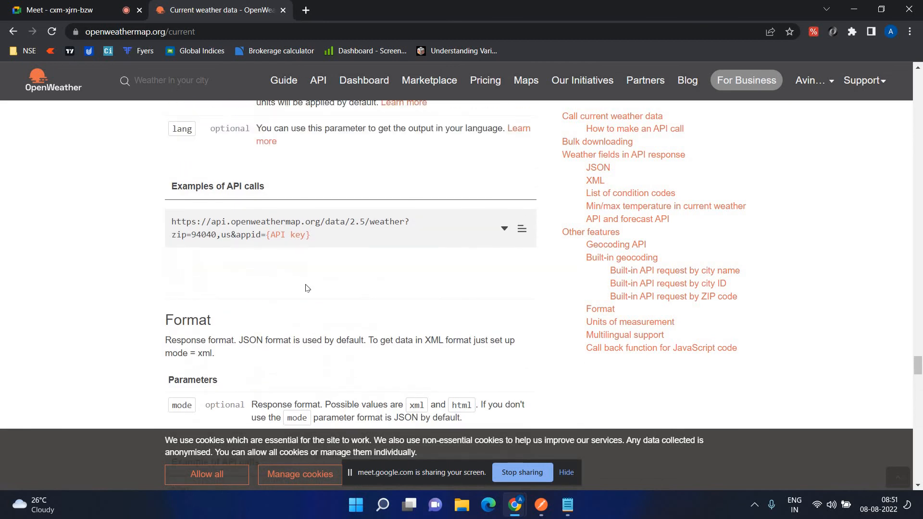
scroll(306, 288, "up", 2)
scroll(303, 288, "up", 2)
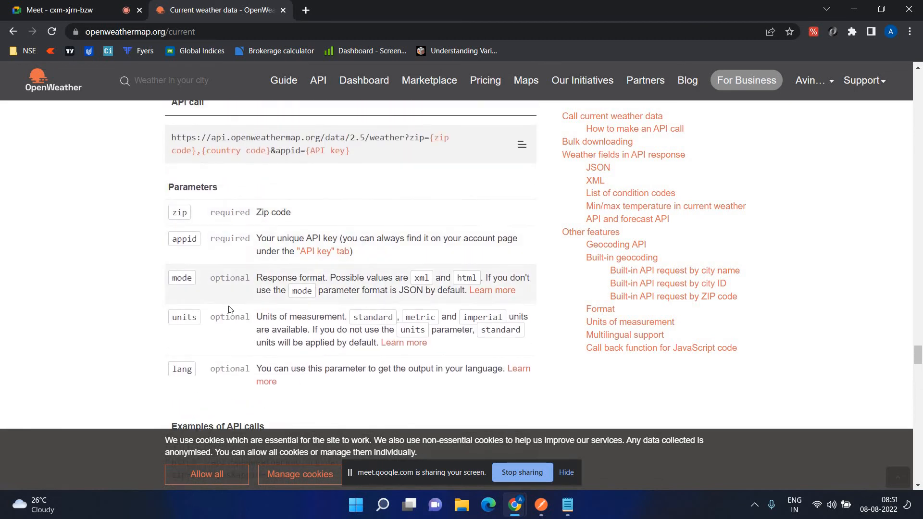
scroll(240, 269, "up", 1)
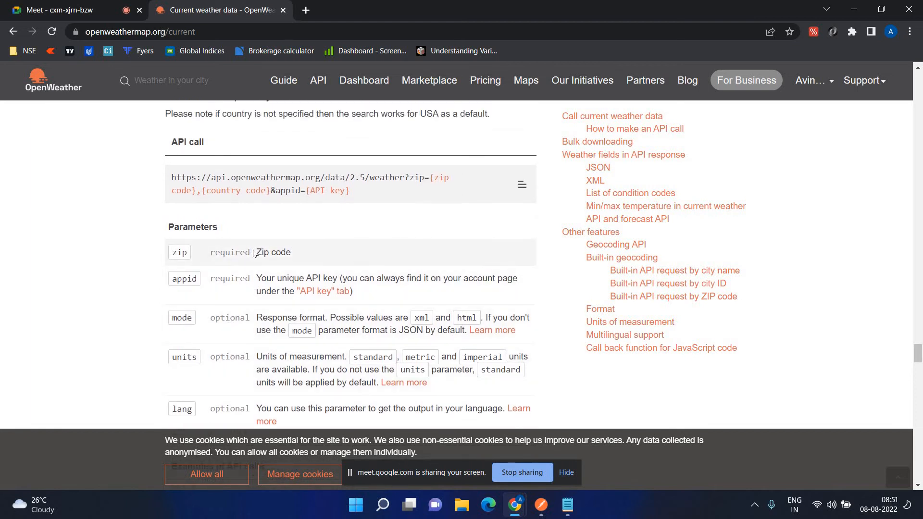
scroll(254, 251, "down", 8)
scroll(255, 249, "down", 7)
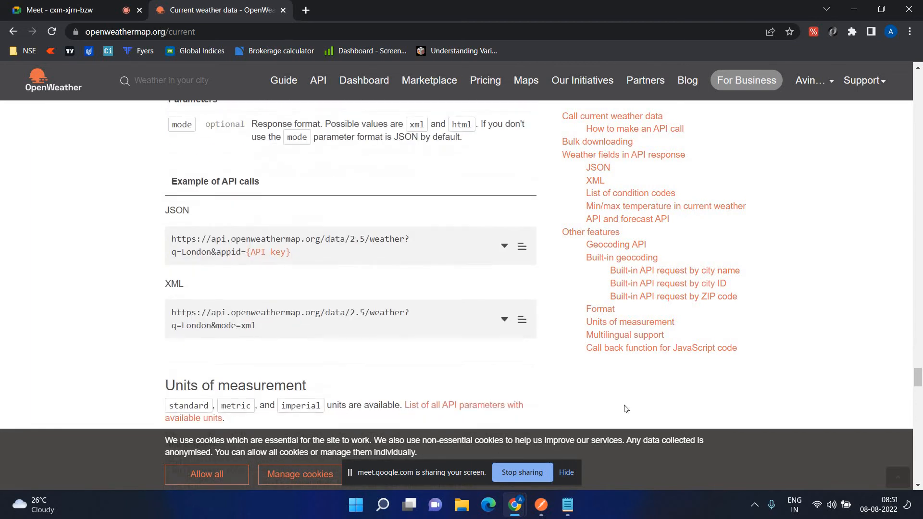
Step: Switch back to Postman, complete the zip parameter as 400011, IN and send the request
left_click(542, 507)
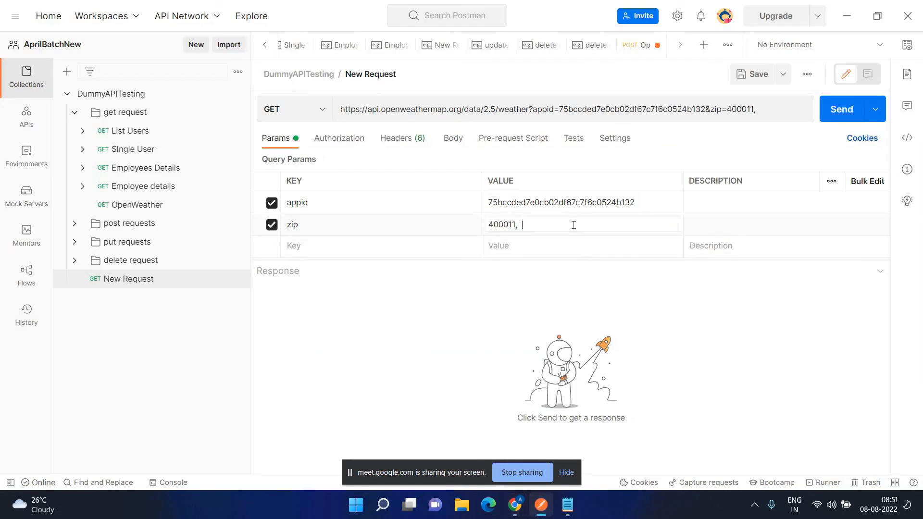
type("N")
left_click(847, 109)
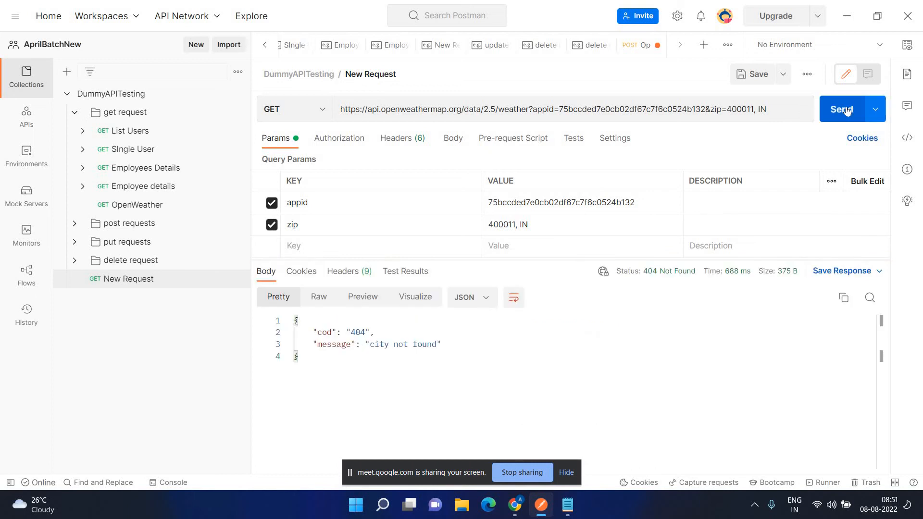
Step: Remove the country code from the zip parameter, leaving 400011, and resend the request
left_click(573, 222)
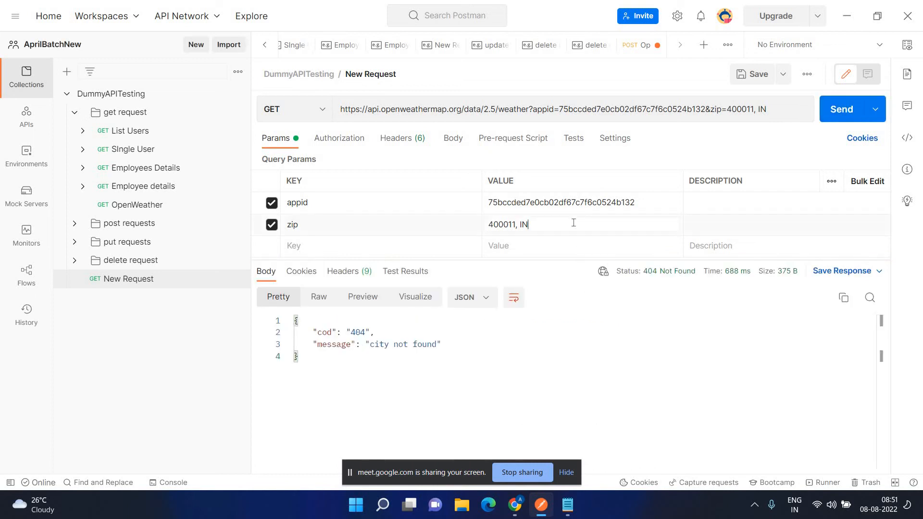
key("BackSpace")
key("BackSpace")
left_click(835, 119)
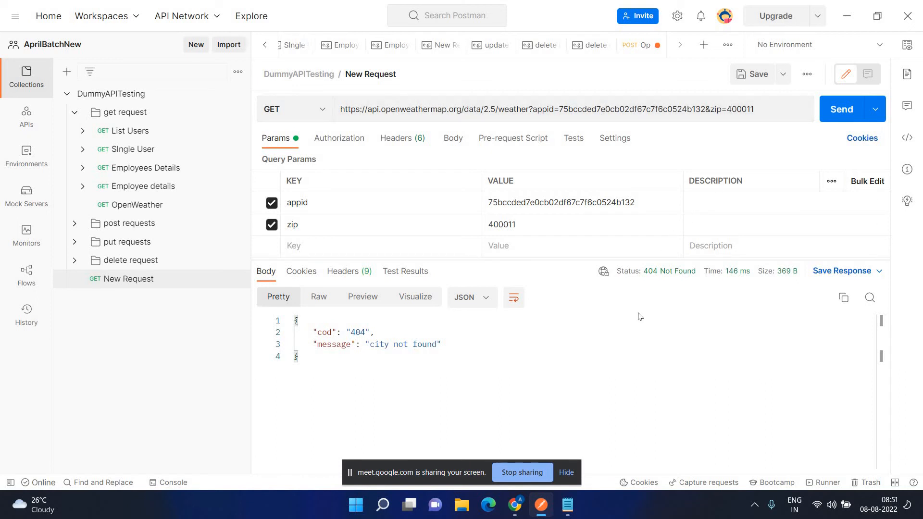
Step: Set the zip parameter's value to 401208 and send the request
left_click(535, 221)
key("BackSpace")
key("BackSpace")
key("BackSpace")
key("BackSpace")
type("401208")
left_click(848, 111)
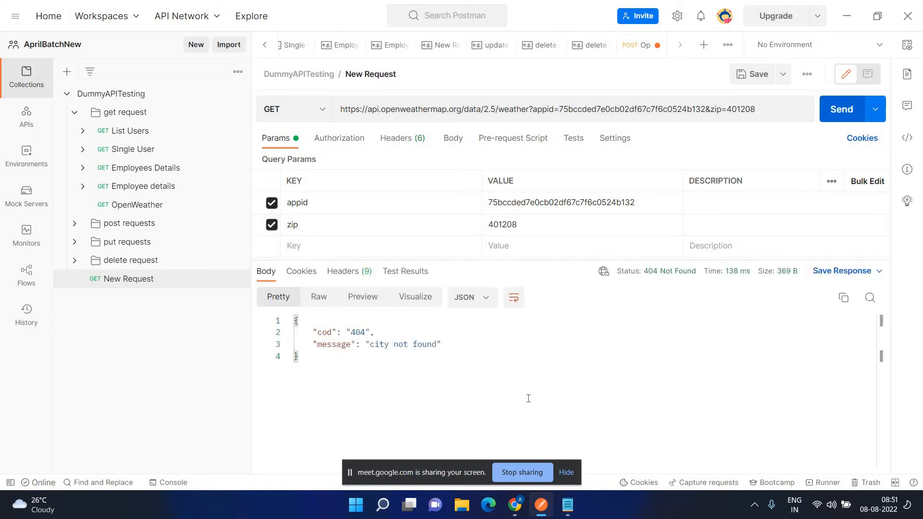
Step: Switch to the OpenWeather documentation and examine the units examples, multilingual support, JavaScript callback section and the ZIP code call example
mouse_move(515, 505)
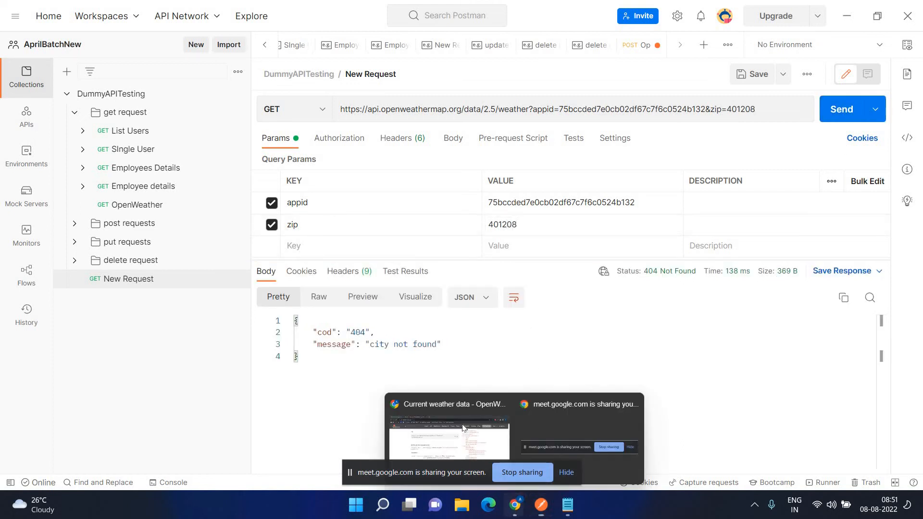
left_click(450, 430)
scroll(440, 329, "down", 2)
scroll(440, 329, "down", 8)
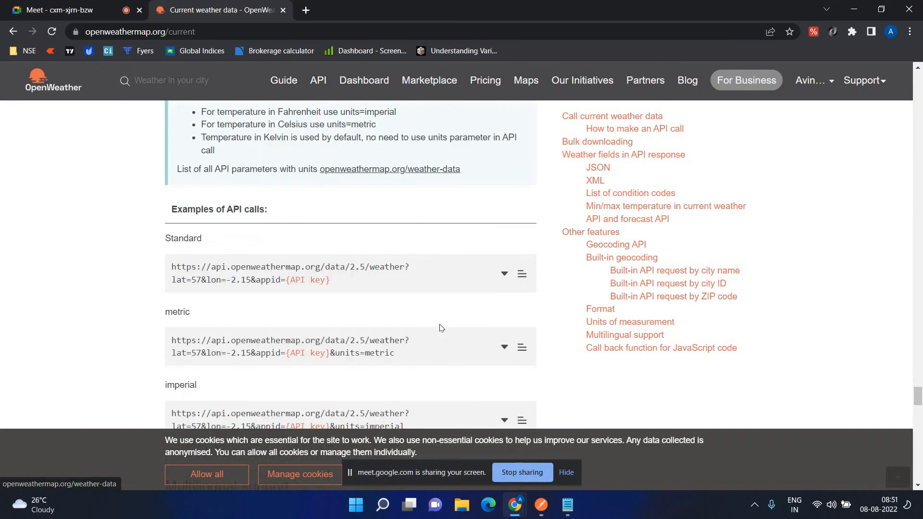
scroll(440, 328, "down", 4)
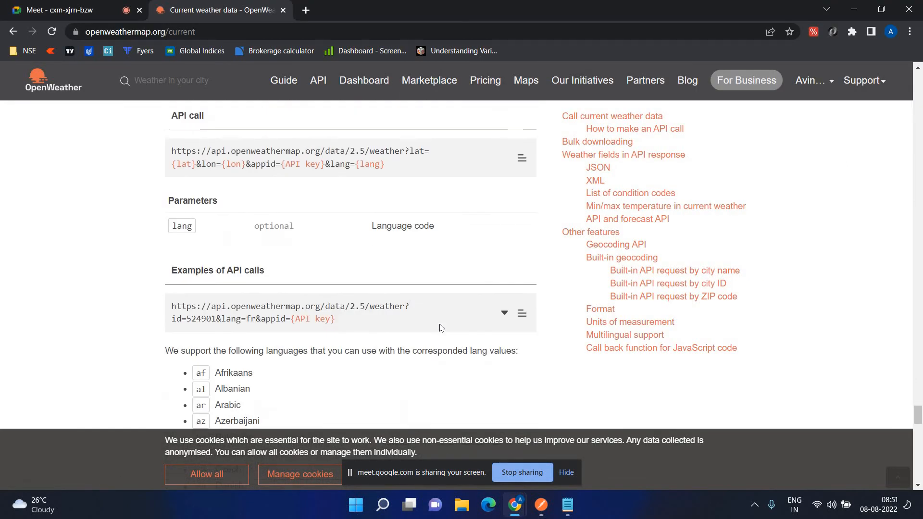
scroll(440, 328, "down", 3)
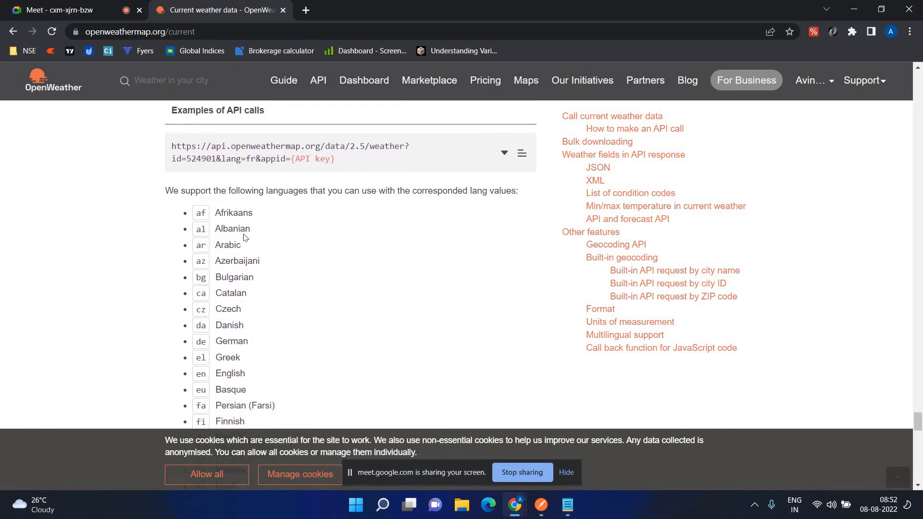
scroll(529, 228, "down", 1)
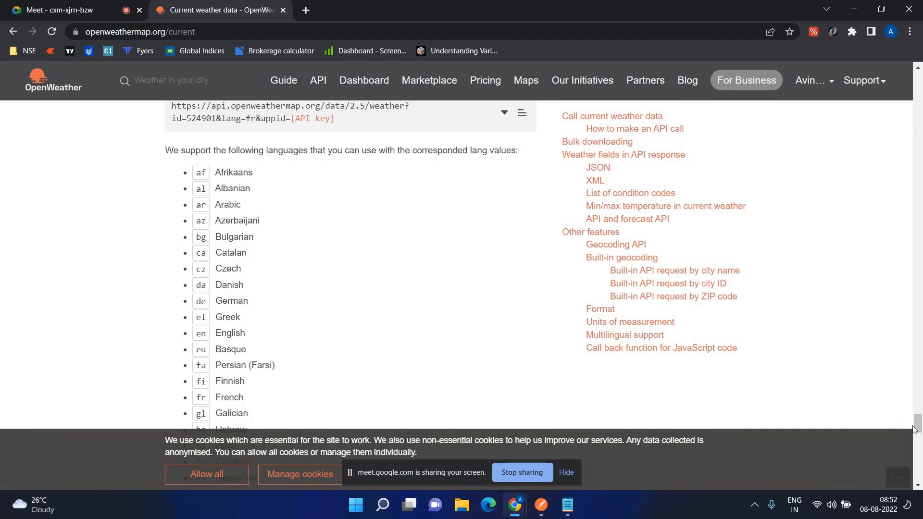
scroll(916, 444, "down", 2)
scroll(916, 445, "down", 13)
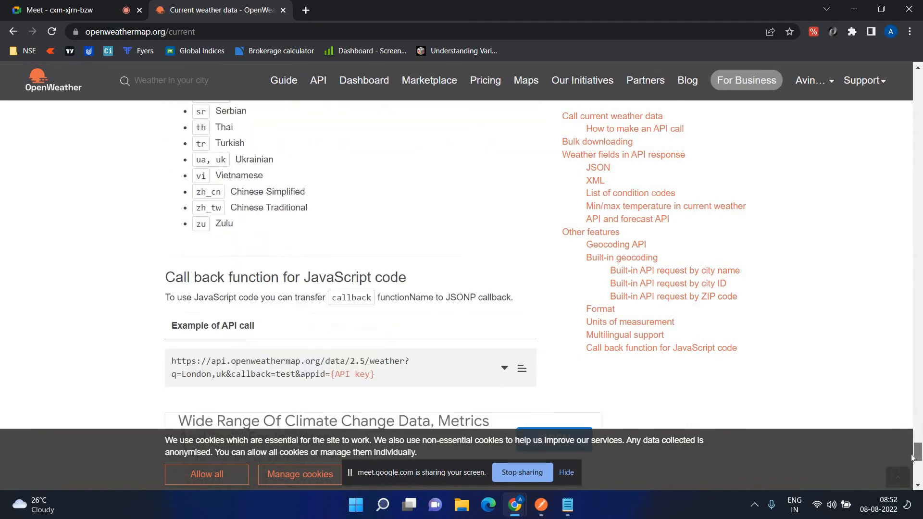
scroll(914, 458, "down", 1)
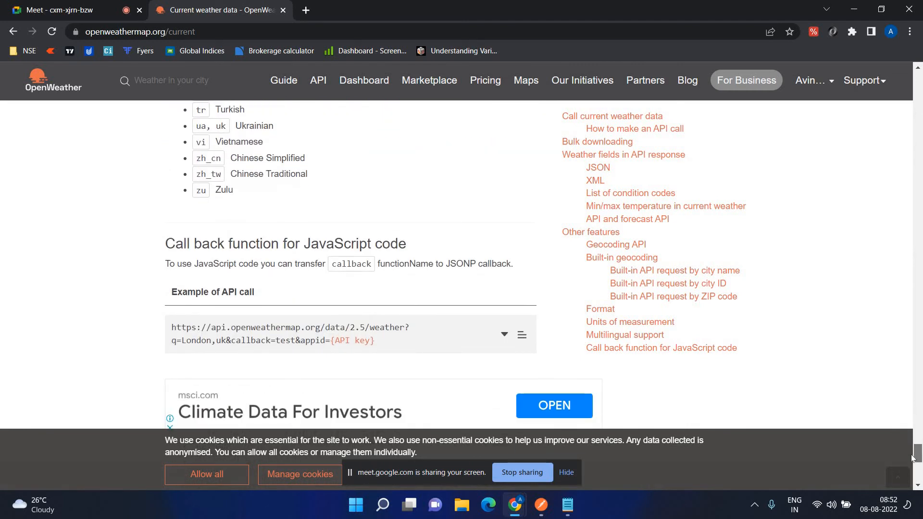
scroll(913, 458, "down", 1)
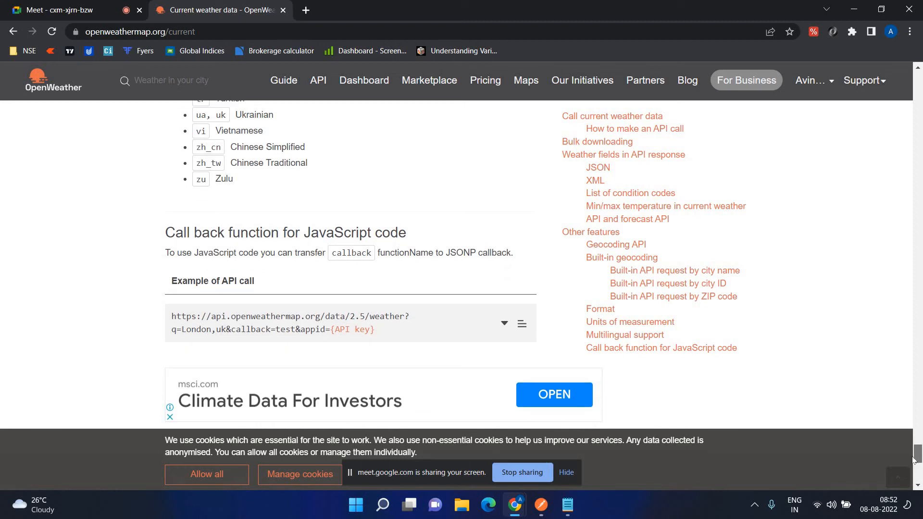
scroll(915, 464, "down", 1)
left_click_drag(915, 465, 919, 390)
scroll(919, 383, "up", 3)
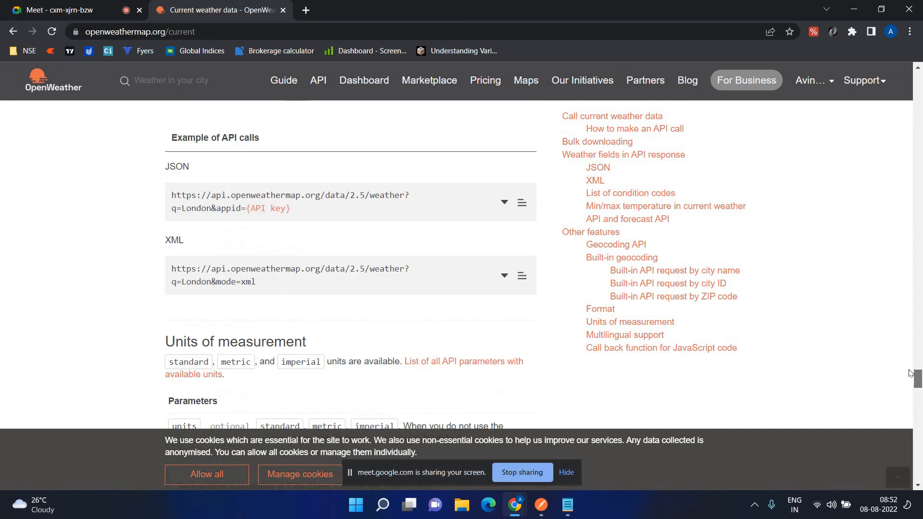
scroll(445, 334, "up", 10)
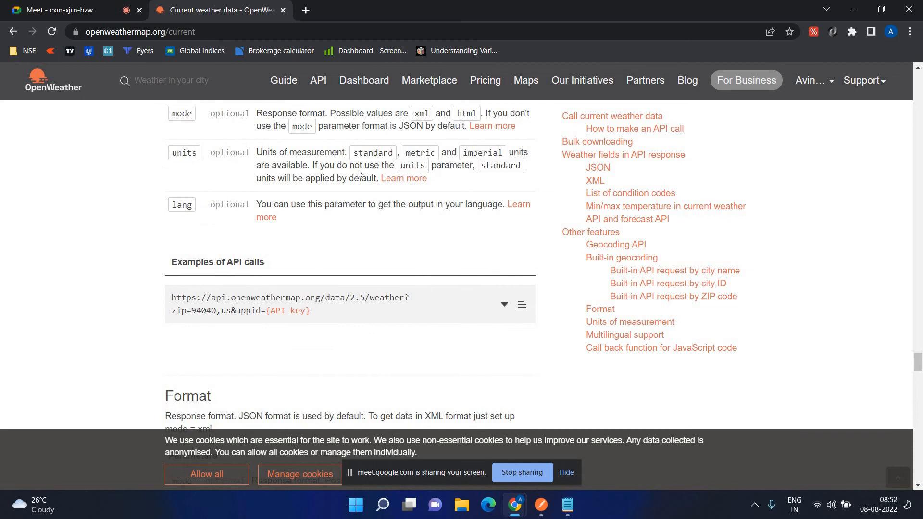
Step: Search Google in a new browser tab for "api to capital city name"
left_click(306, 10)
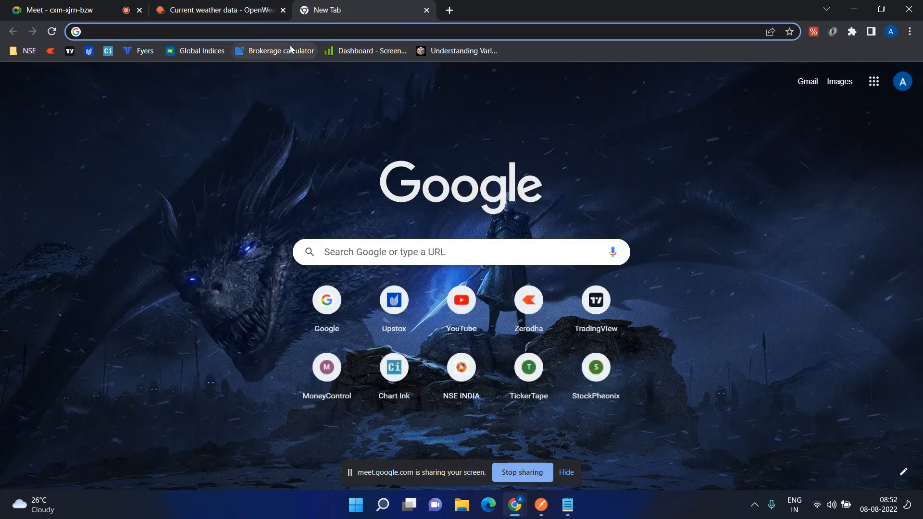
type("API to")
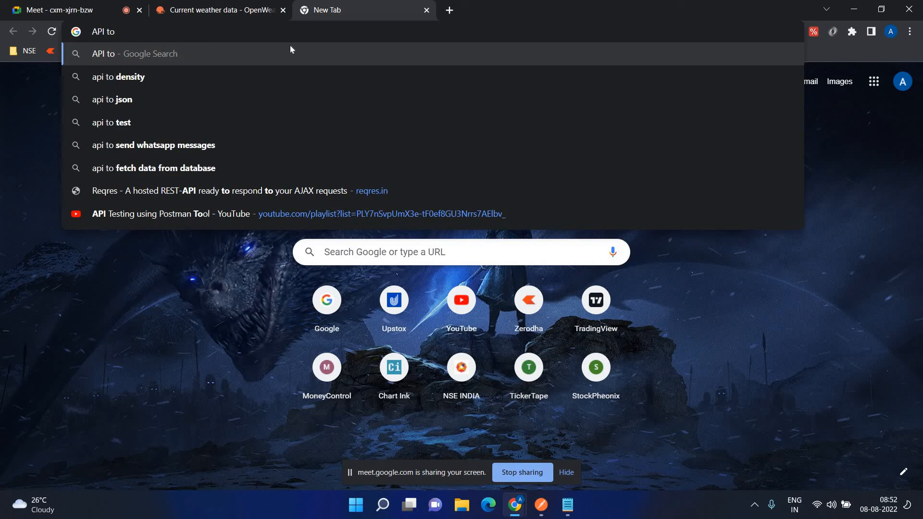
type(" c")
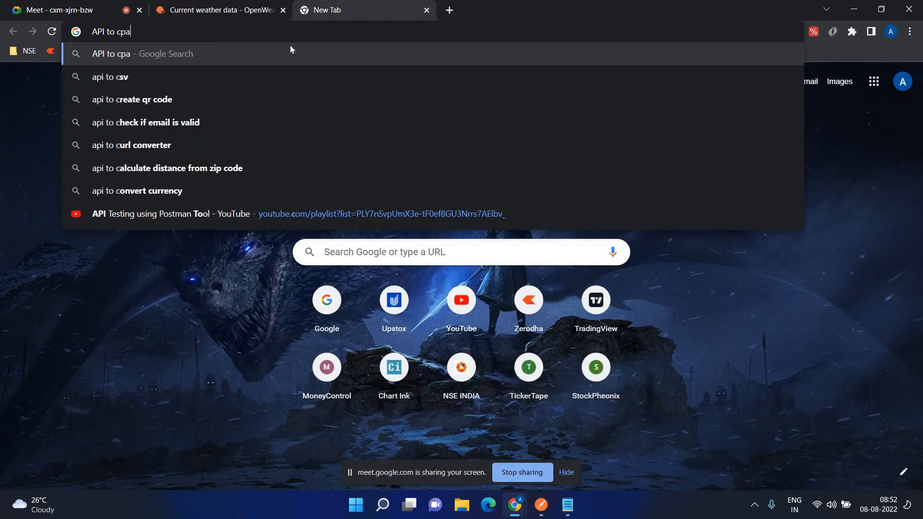
type("ap")
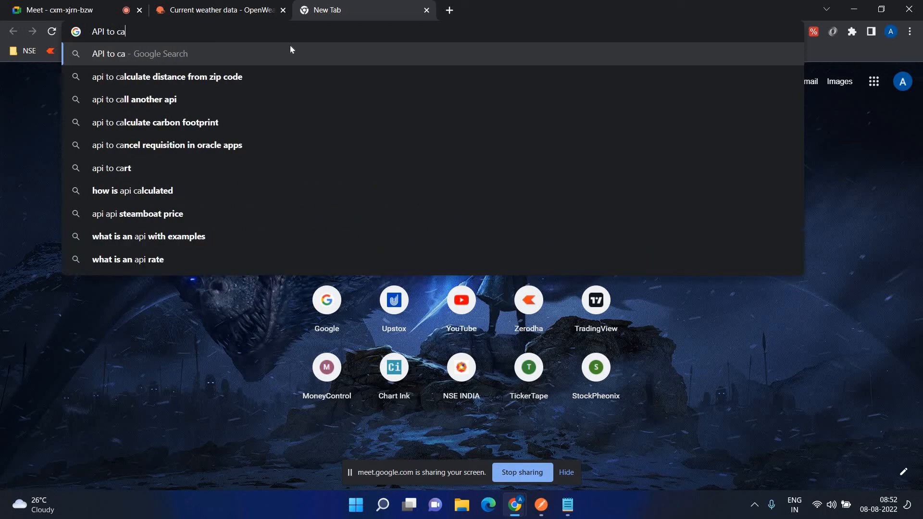
type("it")
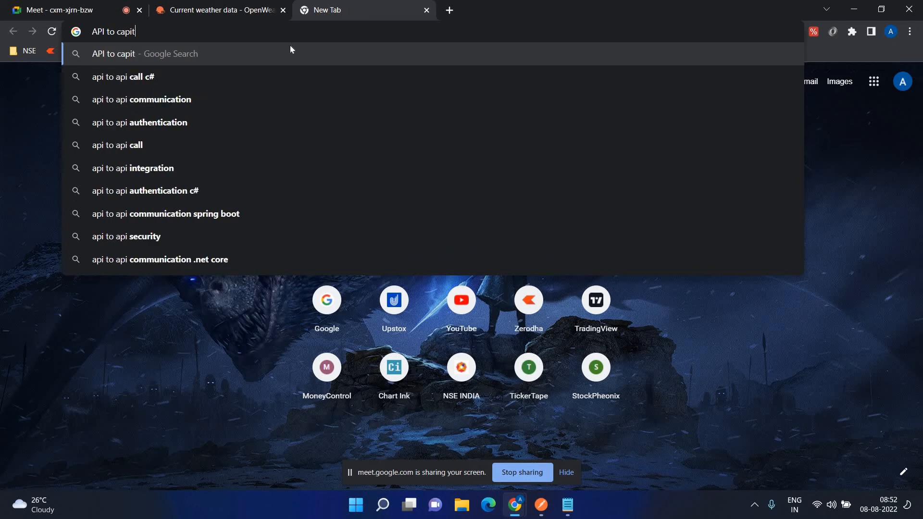
type("al city")
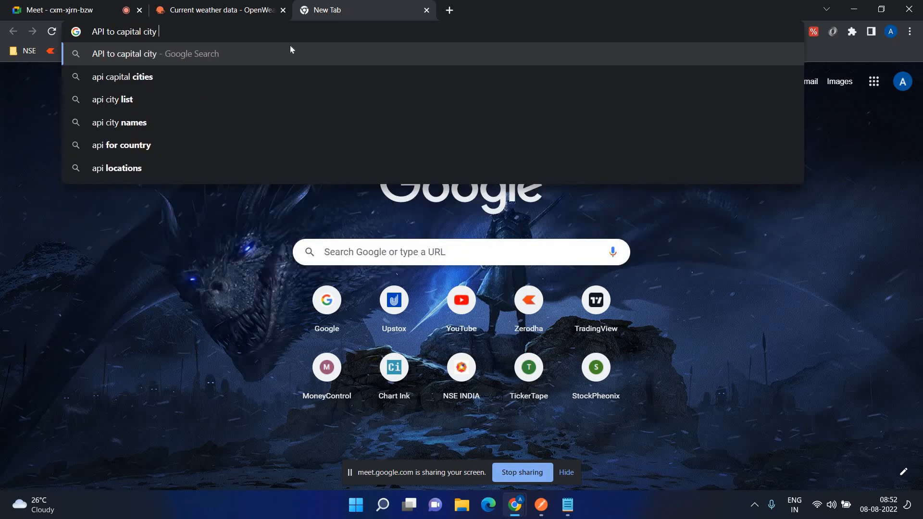
left_click(228, 79)
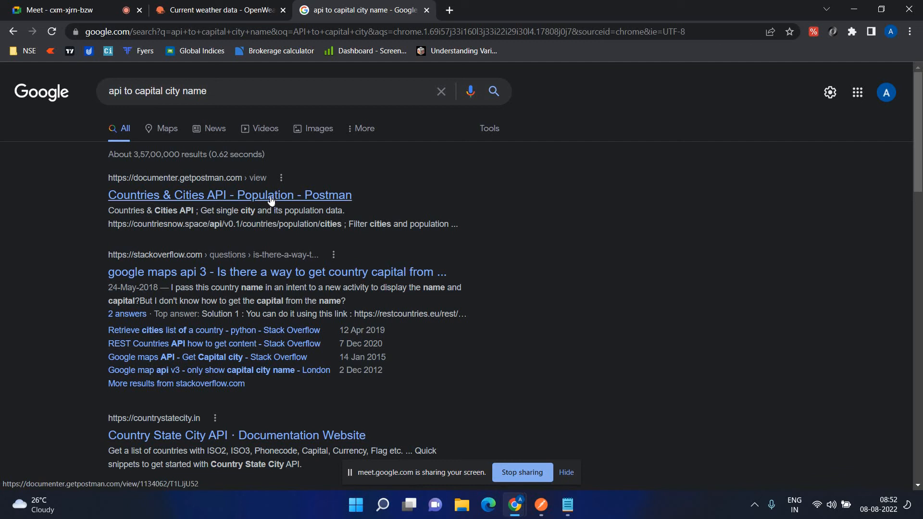
Step: Open the Countries & Cities API documentation and examine the POST request for a single city's population data
left_click(271, 200)
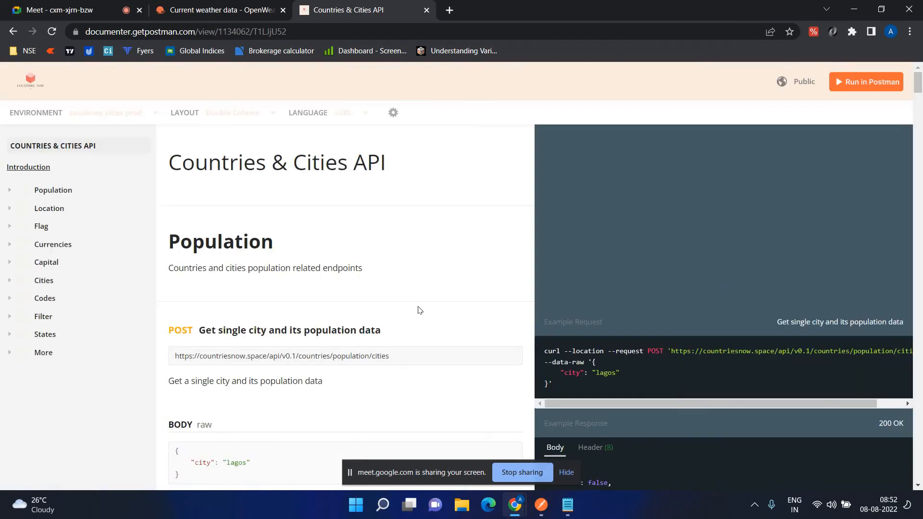
scroll(420, 311, "down", 1)
scroll(420, 311, "down", 1)
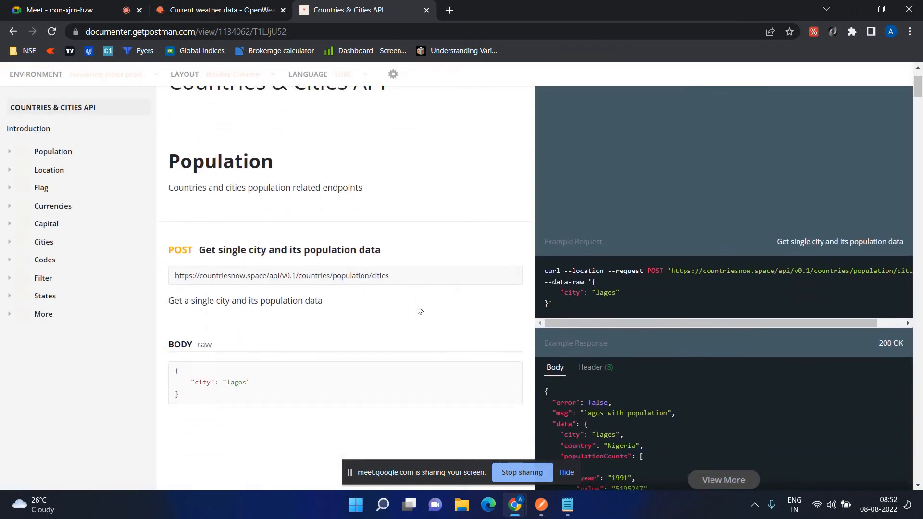
scroll(418, 310, "down", 2)
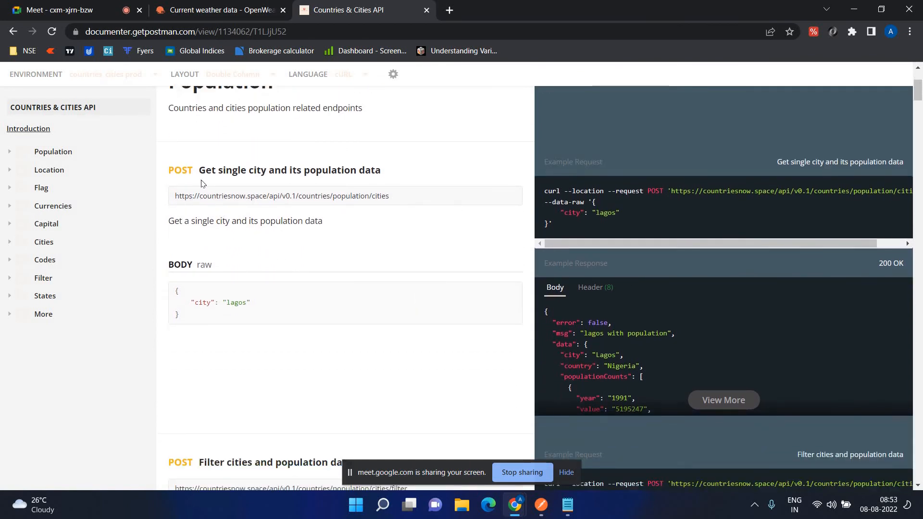
scroll(193, 193, "up", 2)
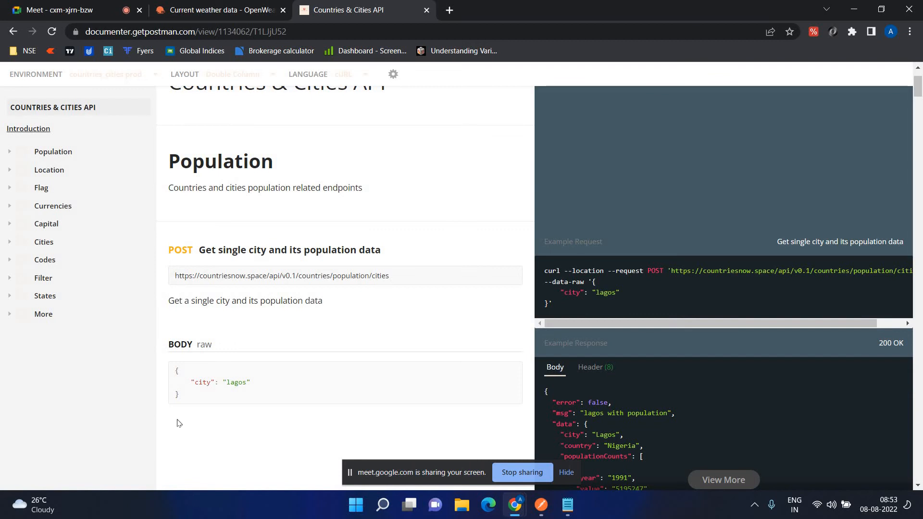
scroll(195, 392, "down", 1)
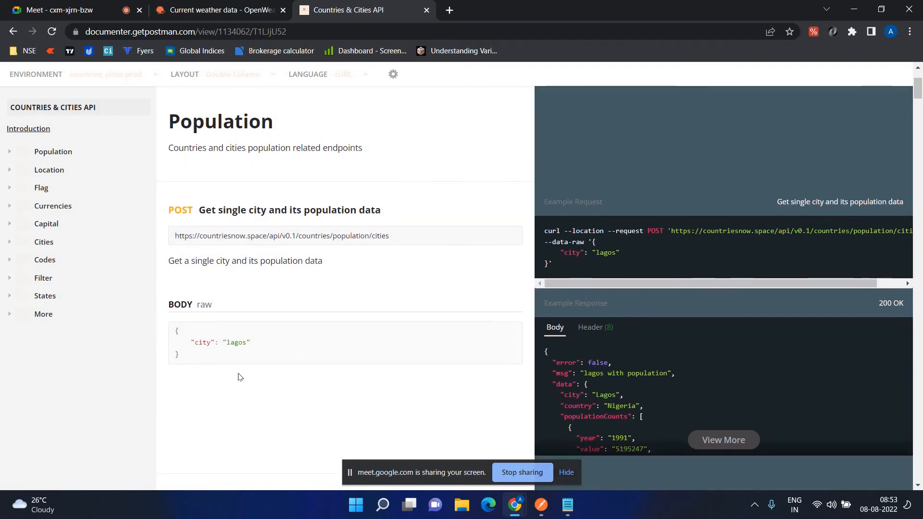
Step: Examine the remaining population endpoints in the Countries & Cities API documentation, from filtering cities to getting all countries and their population
scroll(257, 338, "down", 3)
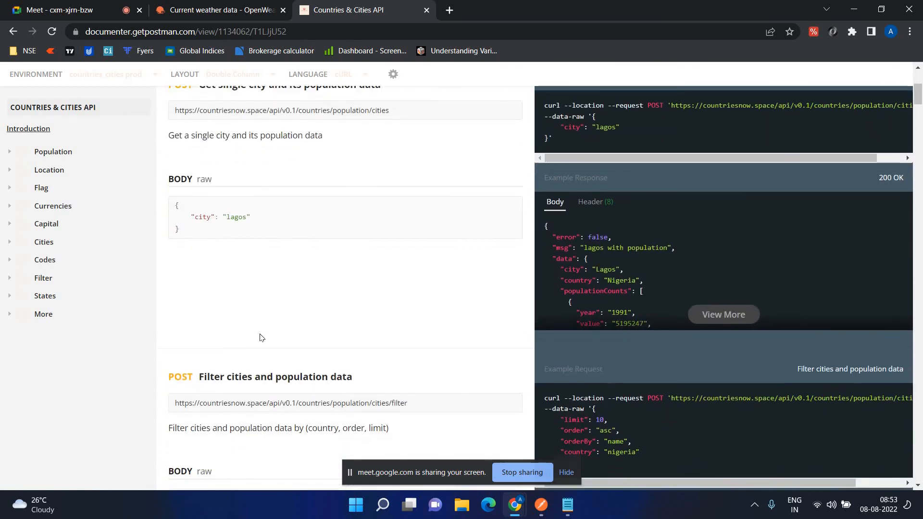
scroll(260, 337, "down", 4)
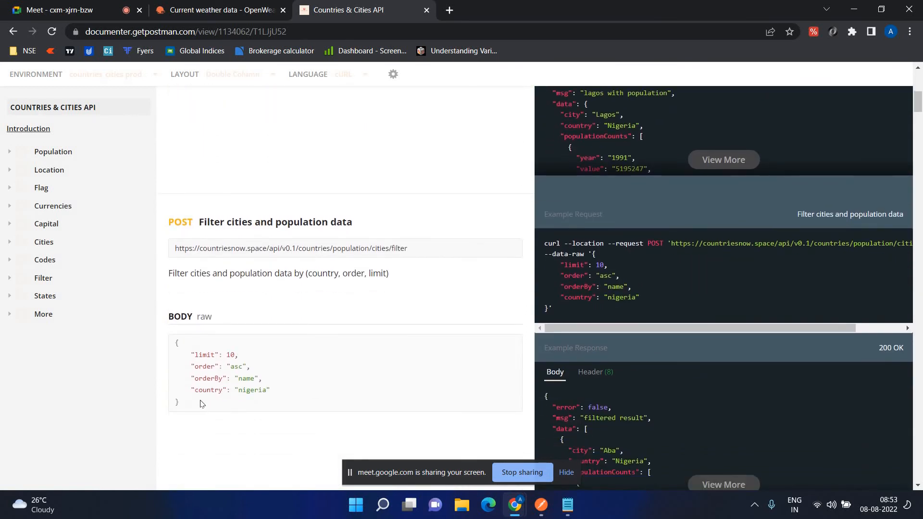
scroll(233, 309, "down", 10)
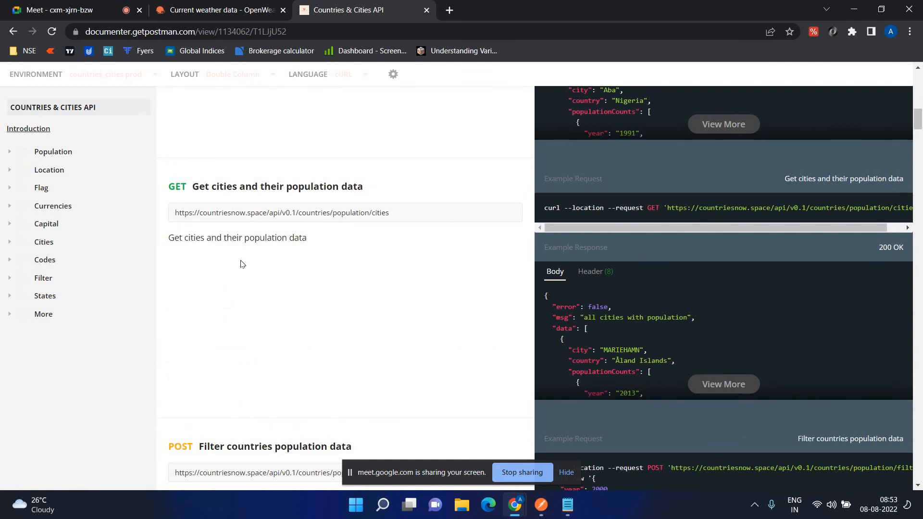
scroll(349, 225, "down", 5)
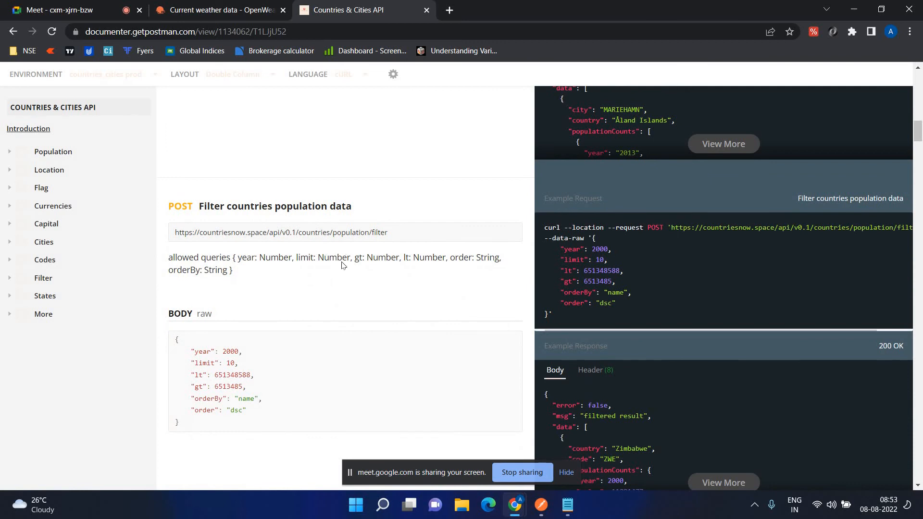
scroll(250, 324, "down", 2)
scroll(251, 324, "down", 7)
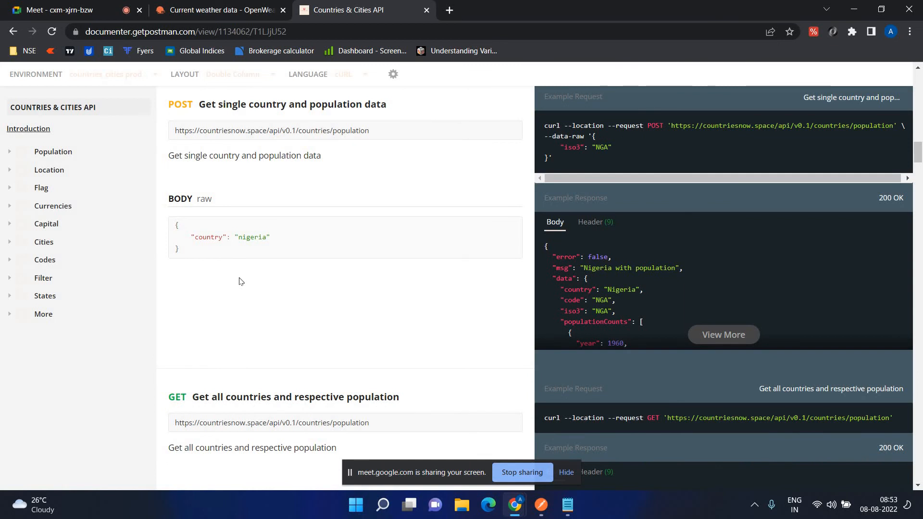
scroll(239, 281, "down", 3)
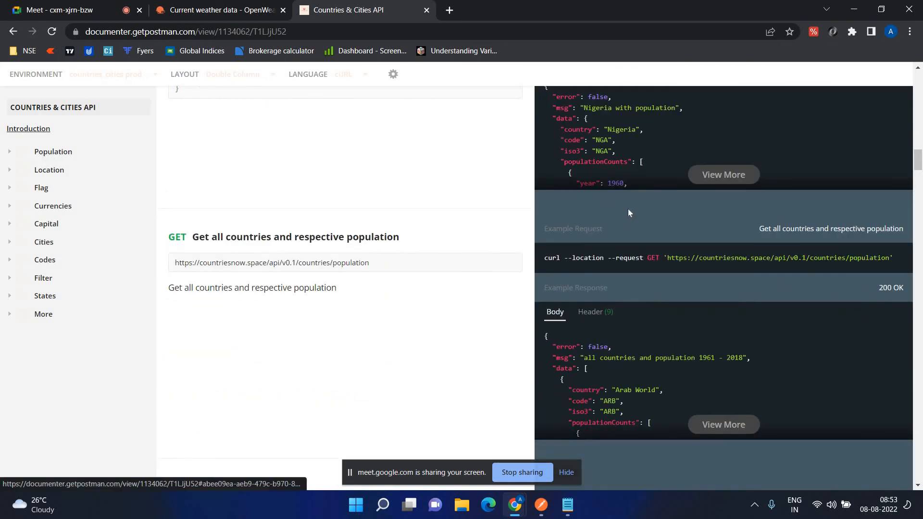
scroll(625, 241, "up", 1)
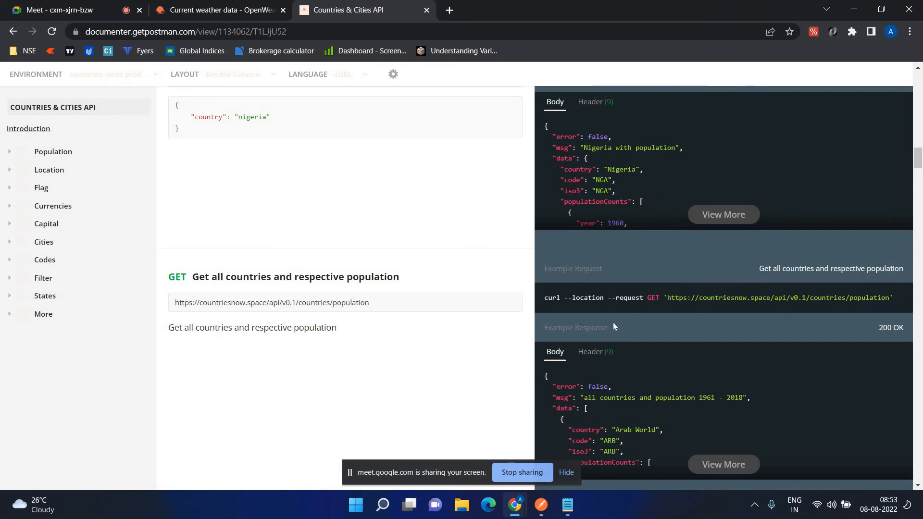
Step: Switch to Postman, open the OpenWeather request in the get request folder and send it for Pune
left_click(541, 505)
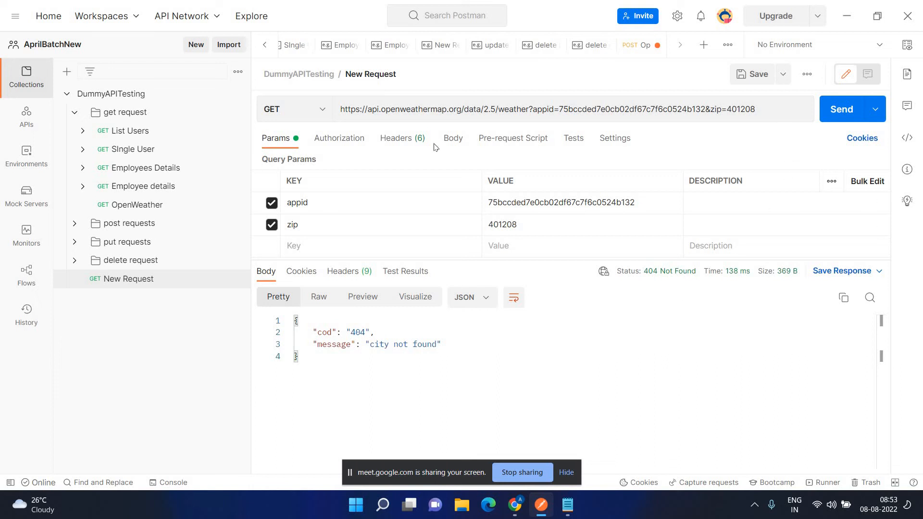
left_click(148, 211)
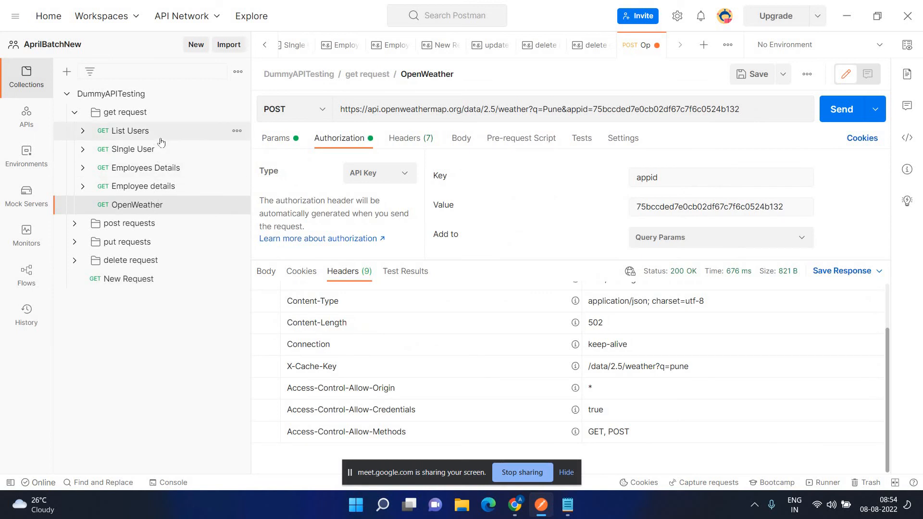
left_click(837, 110)
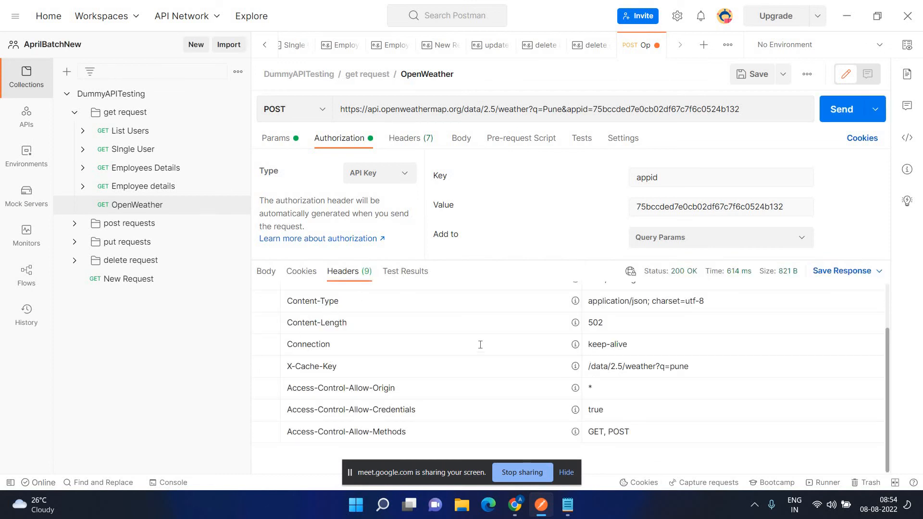
Step: Examine the OpenWeather response body from coordinates to city name, along with the response status, time and size
left_click(266, 274)
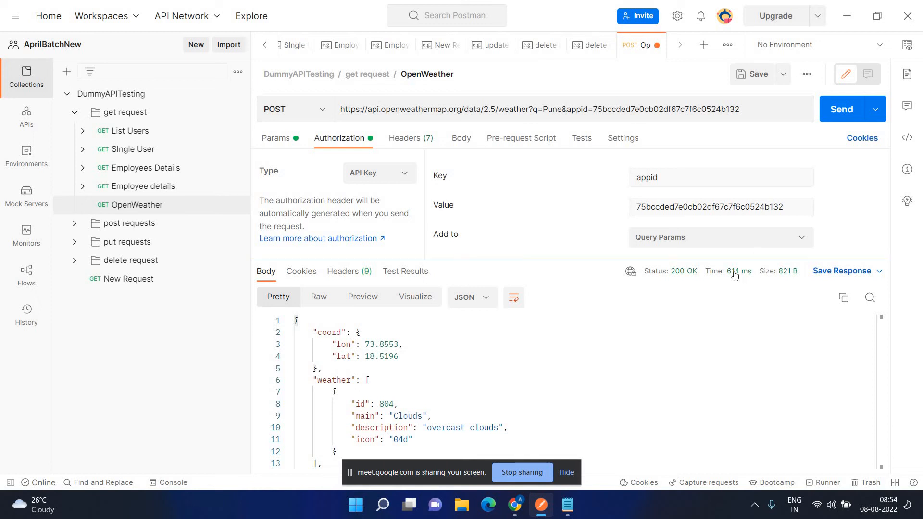
mouse_move(712, 275)
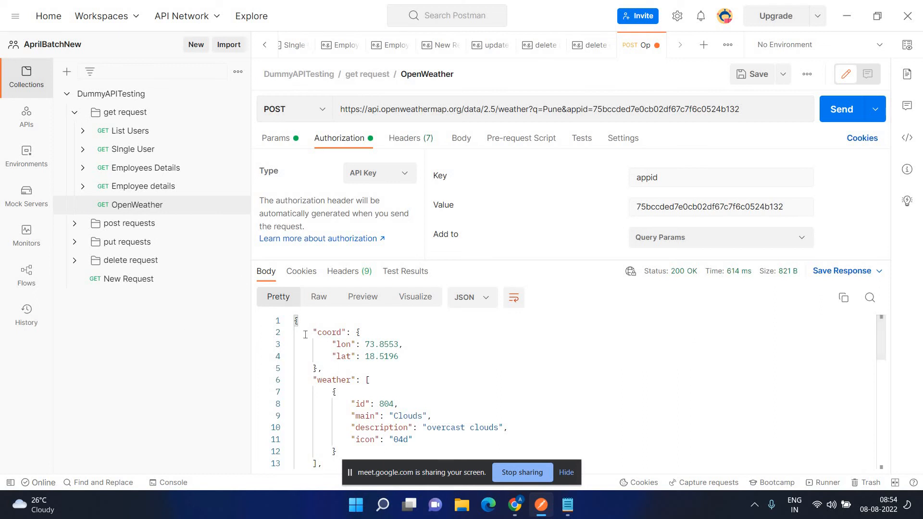
scroll(313, 337, "down", 1)
scroll(322, 373, "up", 1)
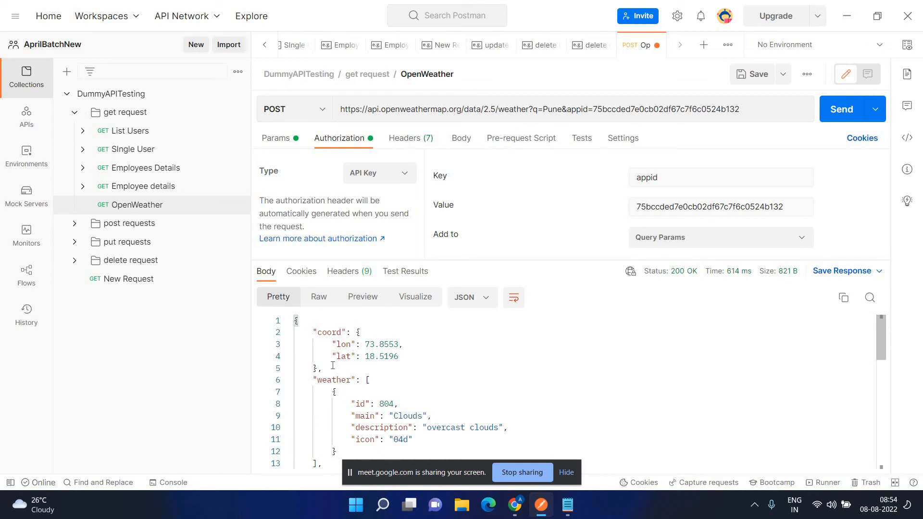
scroll(344, 379, "down", 9)
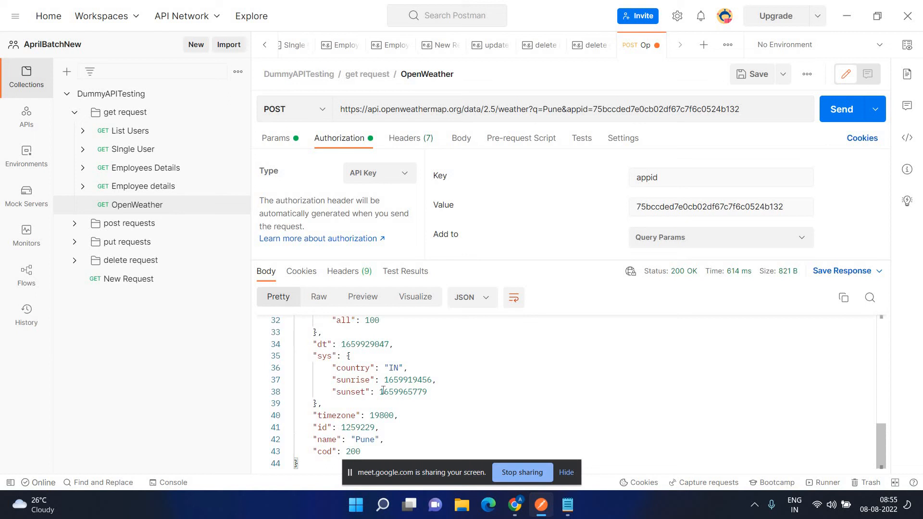
scroll(384, 391, "up", 2)
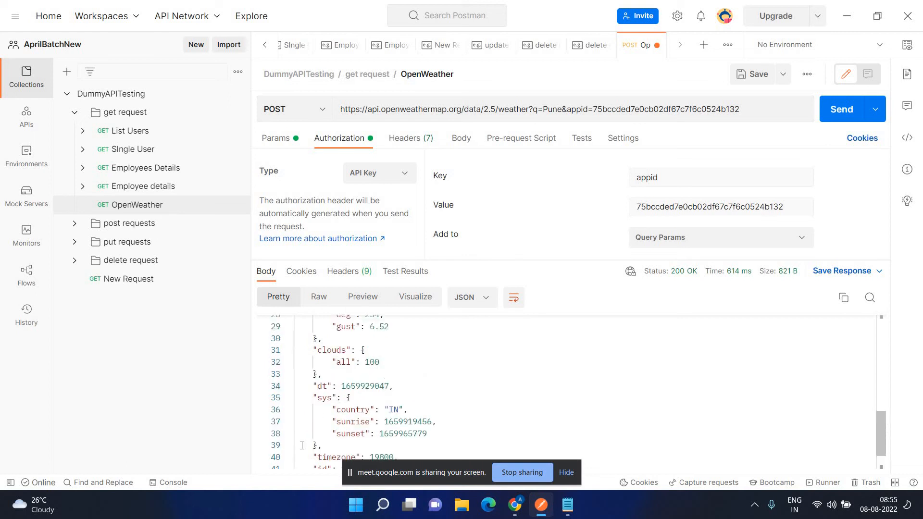
scroll(346, 414, "up", 8)
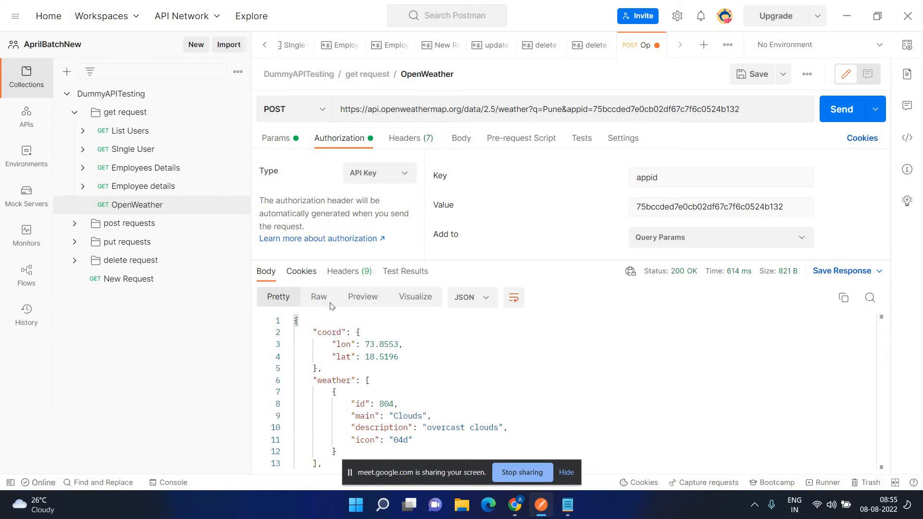
Step: Examine the cookies and the full list of headers returned with the OpenWeather response
left_click(301, 272)
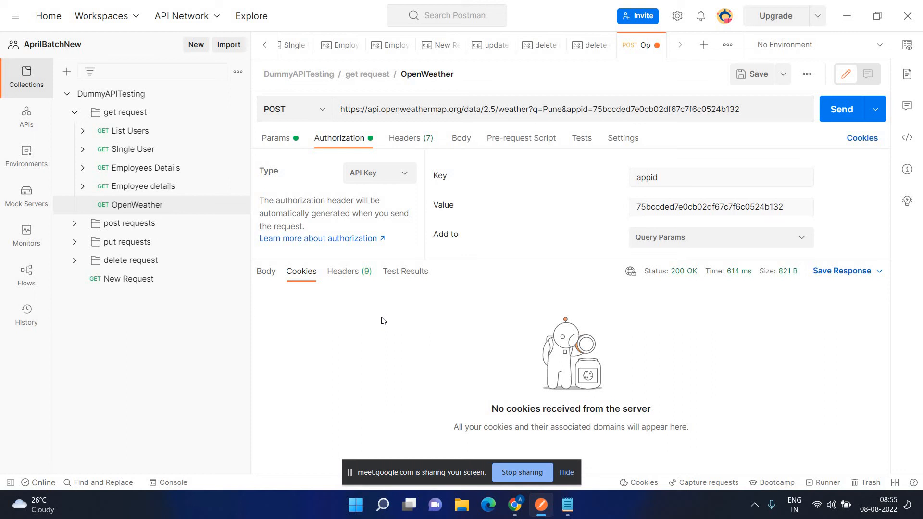
left_click(355, 272)
scroll(380, 361, "up", 3)
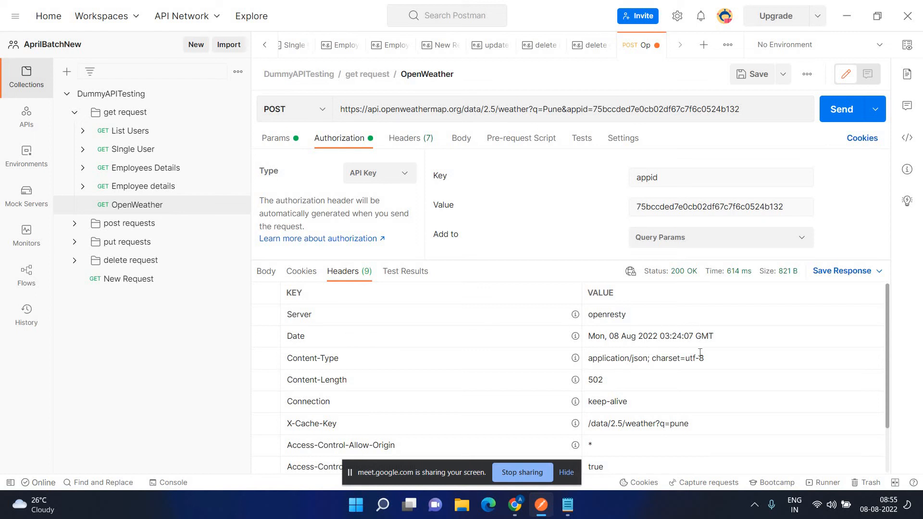
scroll(697, 362, "down", 2)
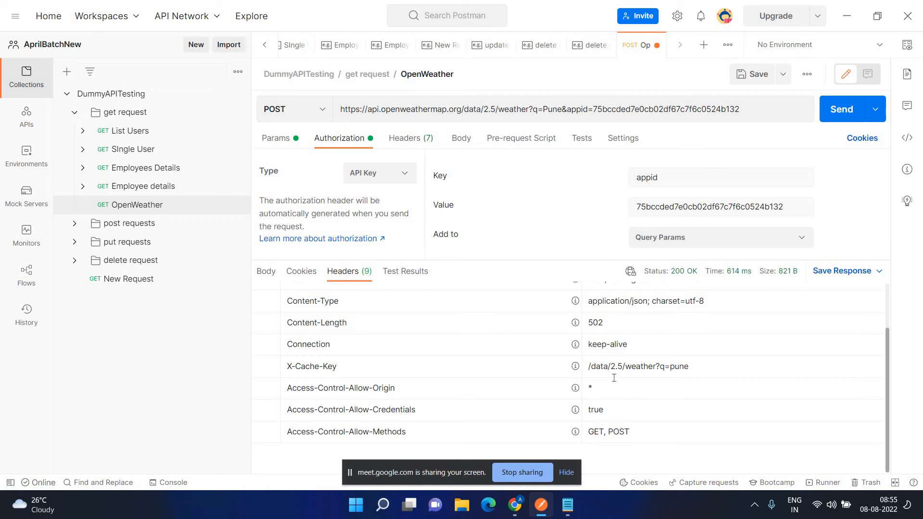
scroll(473, 383, "up", 2)
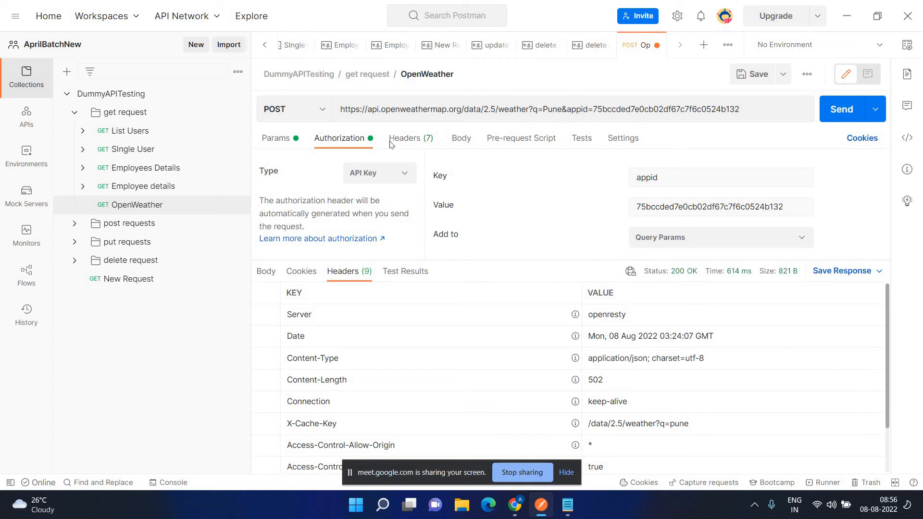
Step: Return to the OpenWeather response body and review its weather data together with the status code
left_click(265, 272)
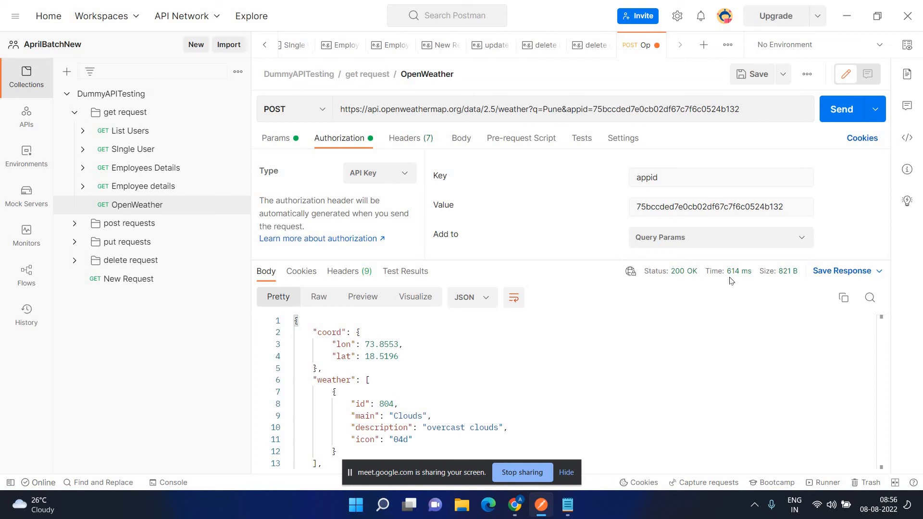
scroll(315, 361, "down", 1)
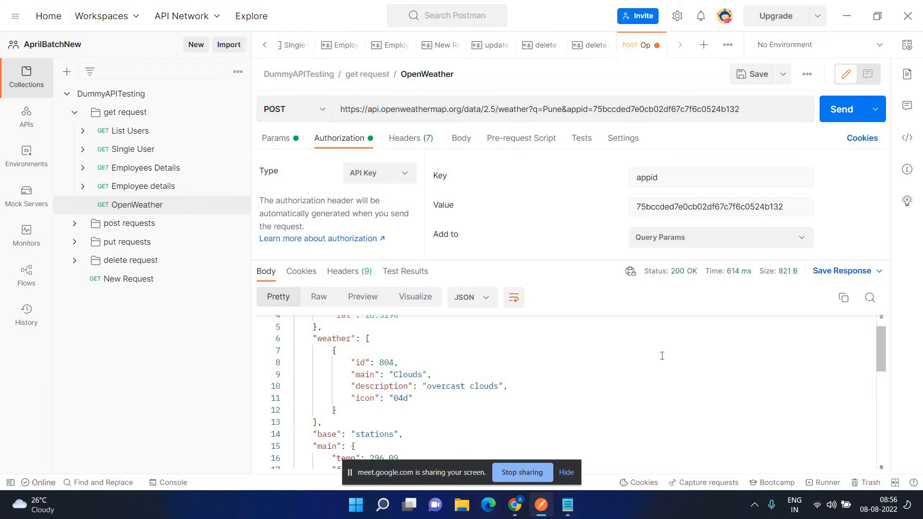
scroll(661, 358, "up", 1)
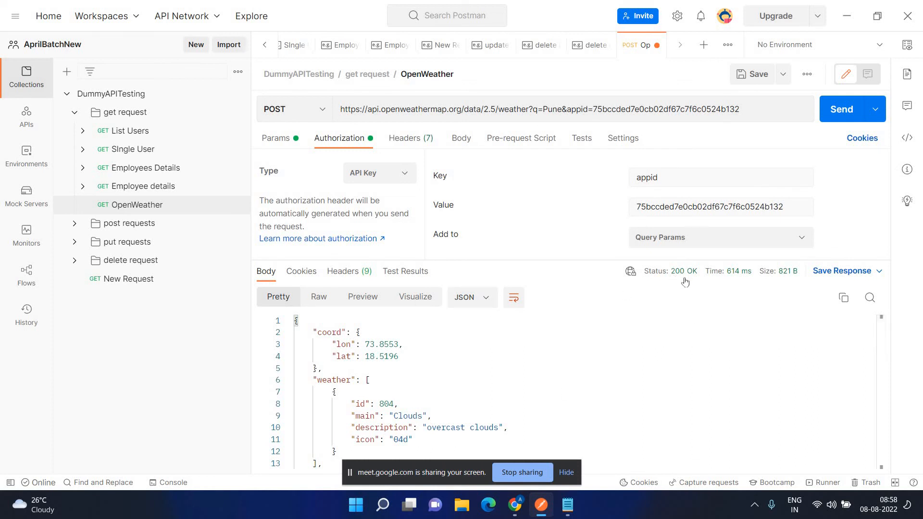
mouse_move(685, 282)
Step: View the OpenWeather request's pre-request script and test script editors, ending in the pre-request script
left_click(533, 146)
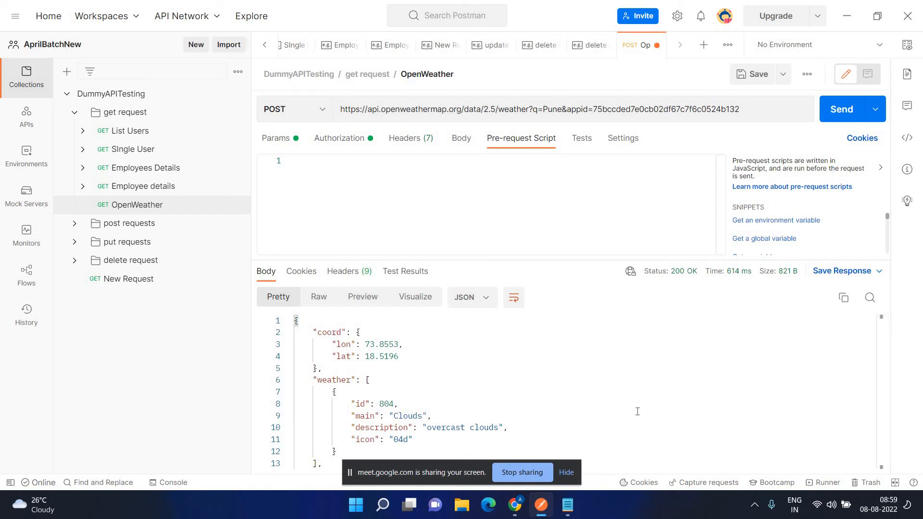
left_click(583, 145)
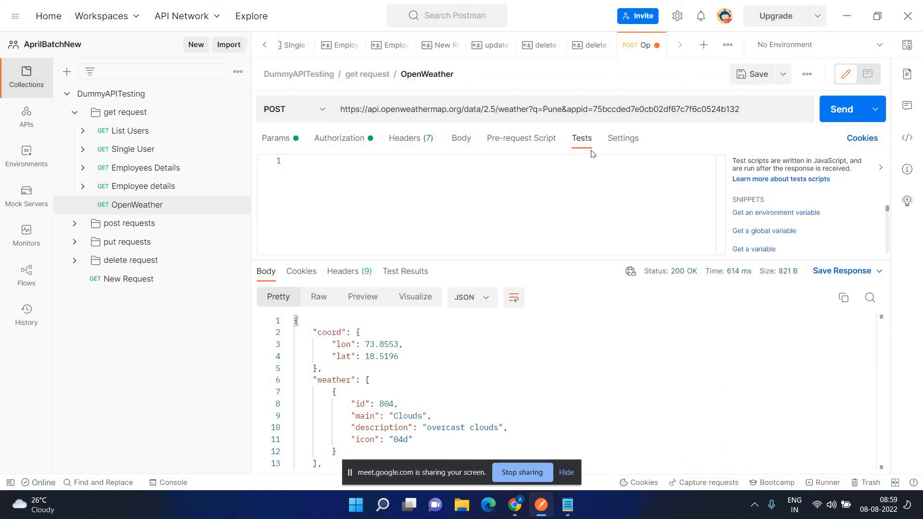
left_click(538, 141)
left_click(320, 161)
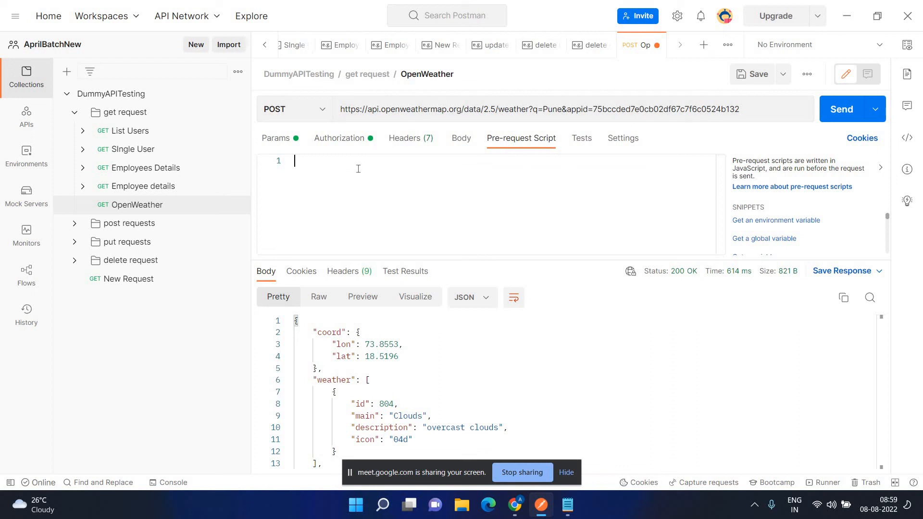
Step: Open the OpenWeather request's test script and examine the available snippets for variables, status code and response body checks
left_click(580, 138)
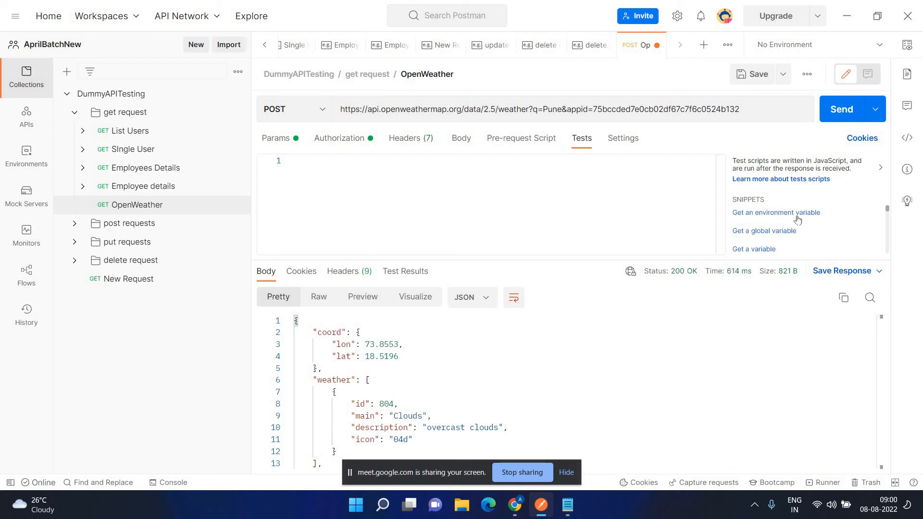
scroll(795, 221, "down", 2)
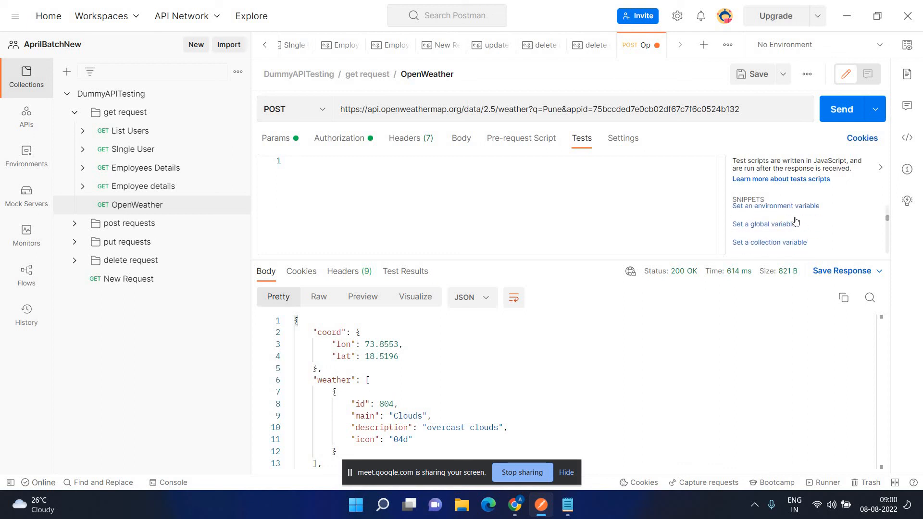
scroll(796, 221, "up", 2)
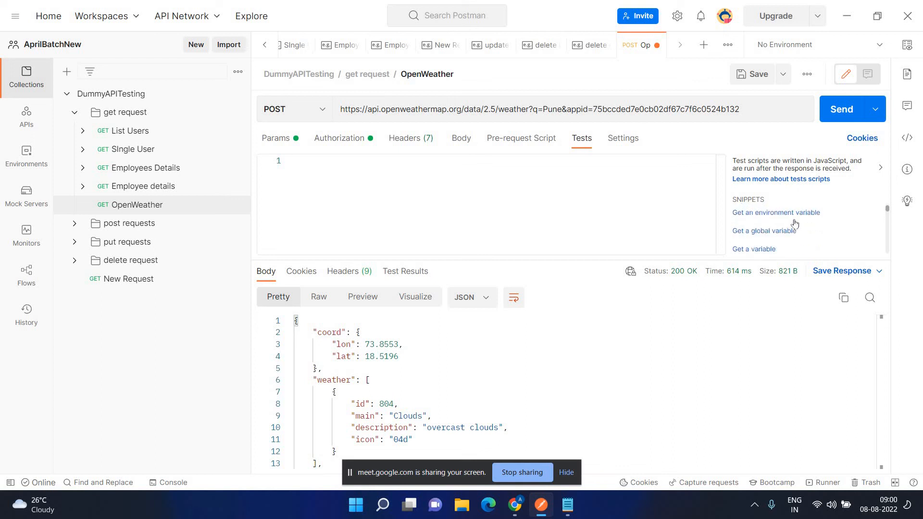
scroll(794, 223, "down", 2)
scroll(794, 224, "up", 2)
scroll(794, 212, "down", 2)
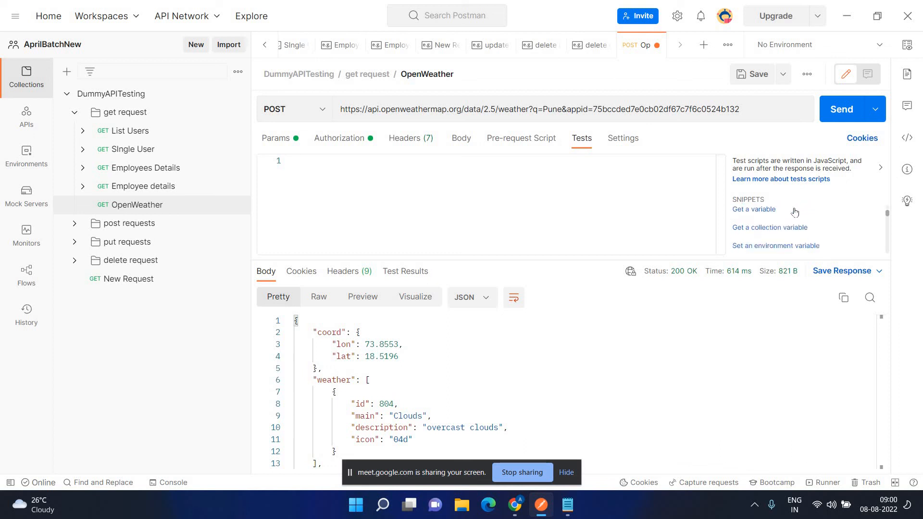
scroll(795, 212, "down", 2)
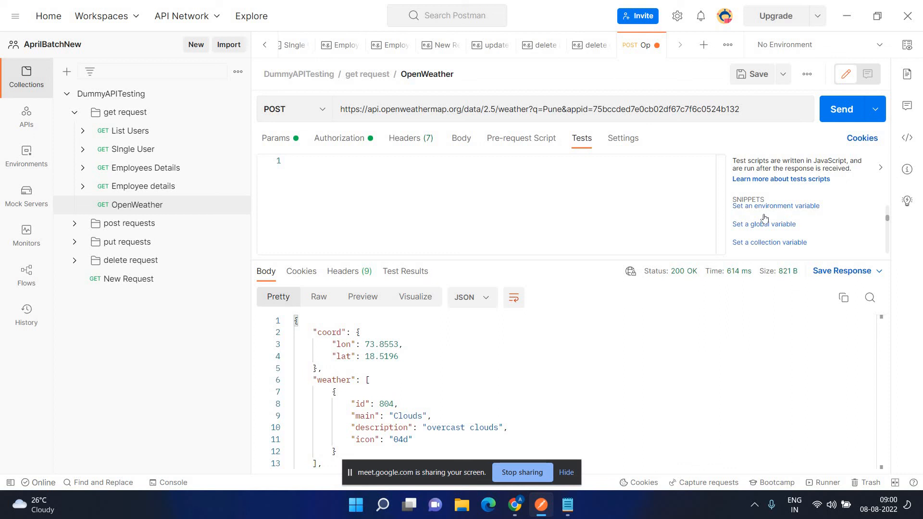
scroll(767, 220, "down", 1)
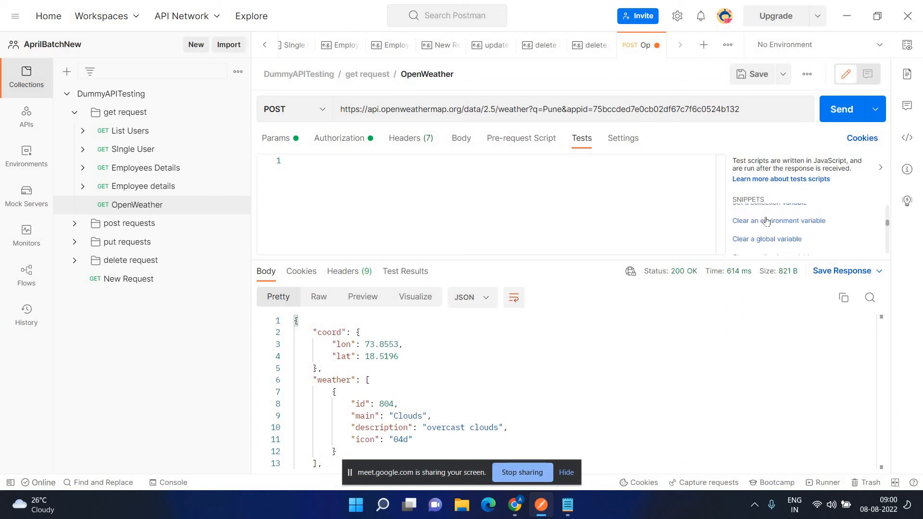
scroll(766, 220, "up", 3)
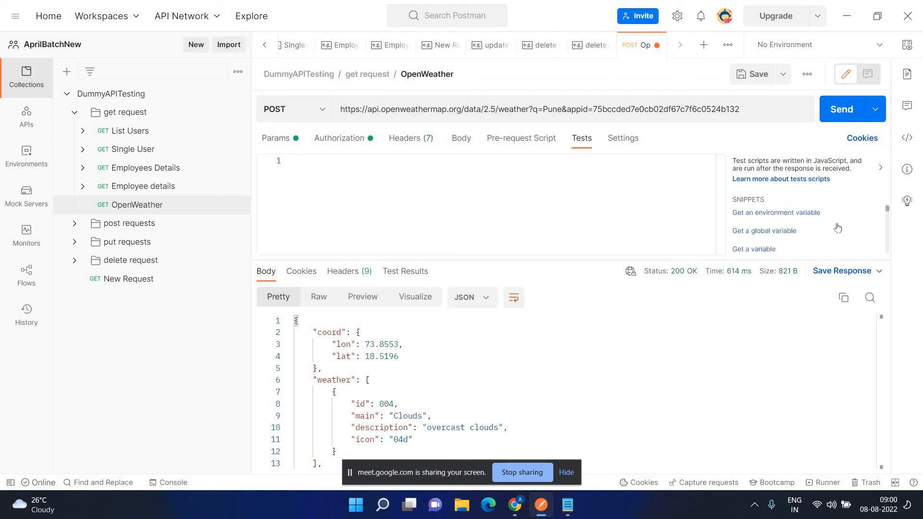
scroll(838, 227, "down", 8)
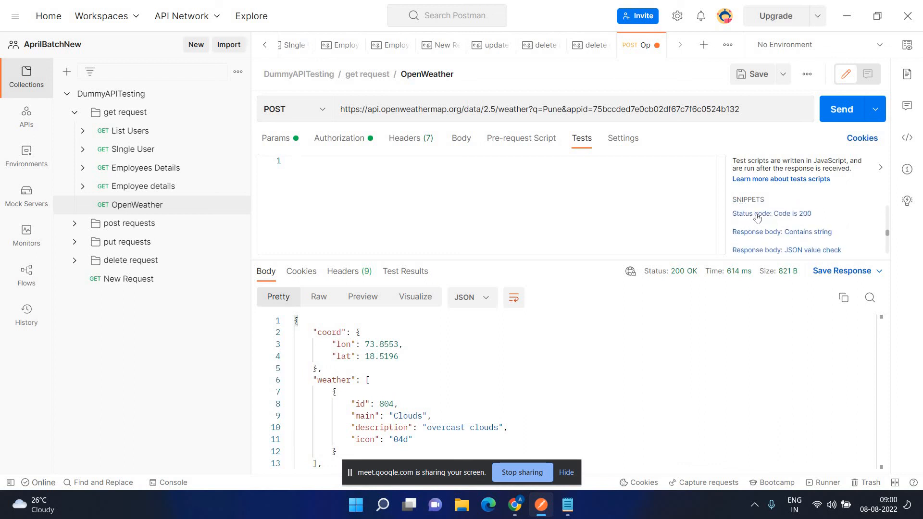
scroll(757, 218, "up", 4)
scroll(760, 216, "down", 2)
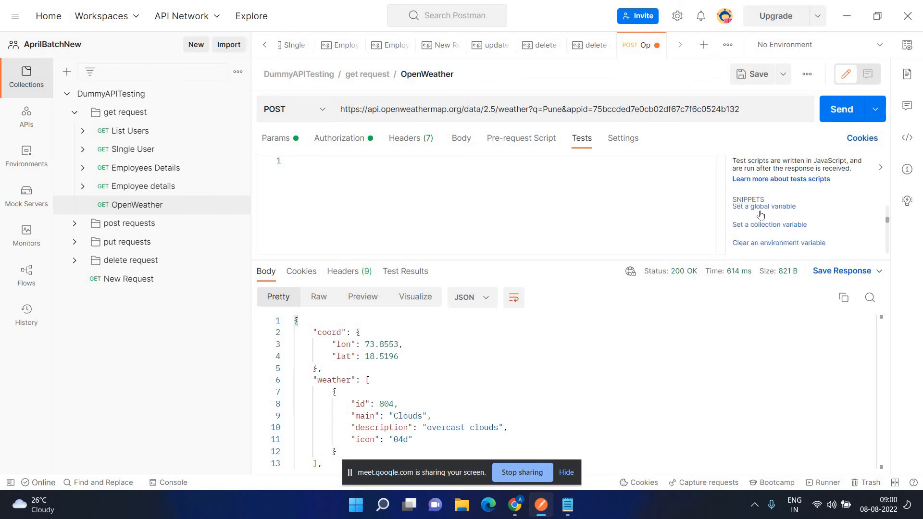
Step: Insert the "Status code: Code is 200" snippet into the OpenWeather request's test script
scroll(762, 217, "down", 1)
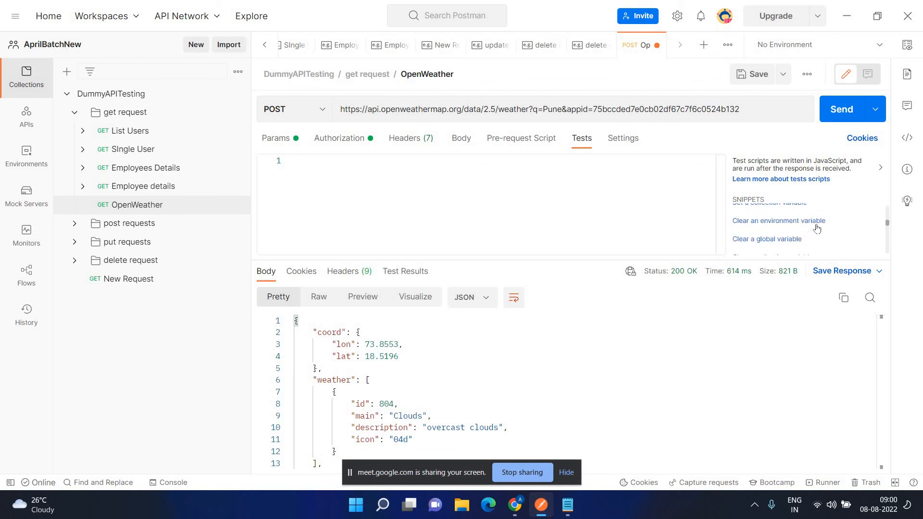
scroll(816, 229, "down", 2)
scroll(817, 228, "down", 2)
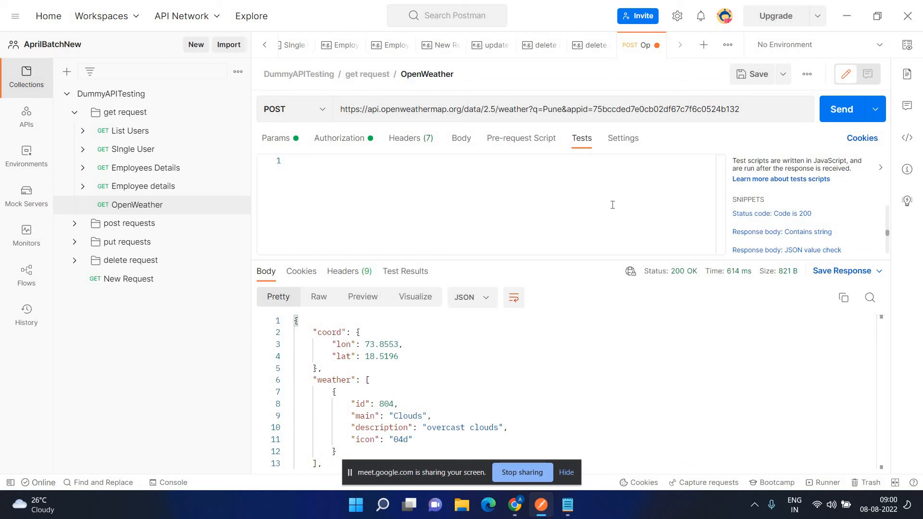
left_click(779, 215)
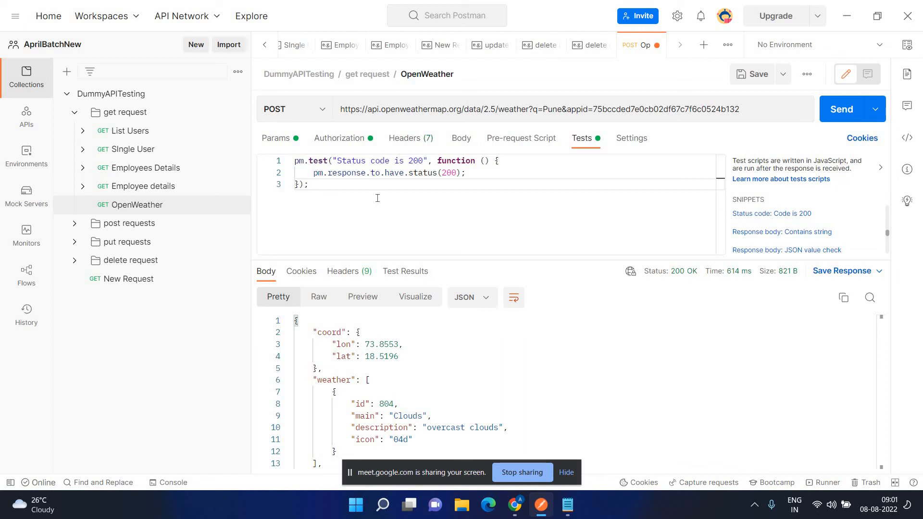
Step: Examine the inserted test's structure: the callback function, its opening and closing braces, and the response status assertion
left_click(449, 161)
left_click_drag(450, 162, 490, 161)
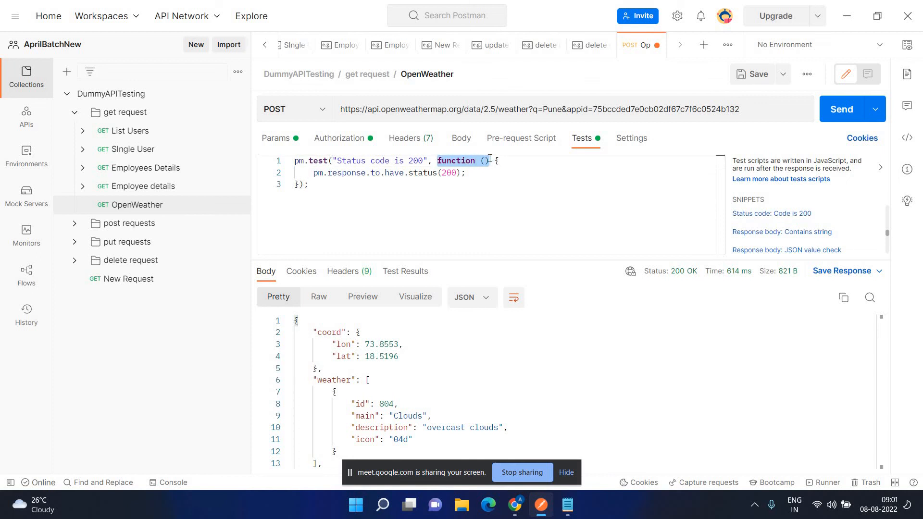
left_click(476, 191)
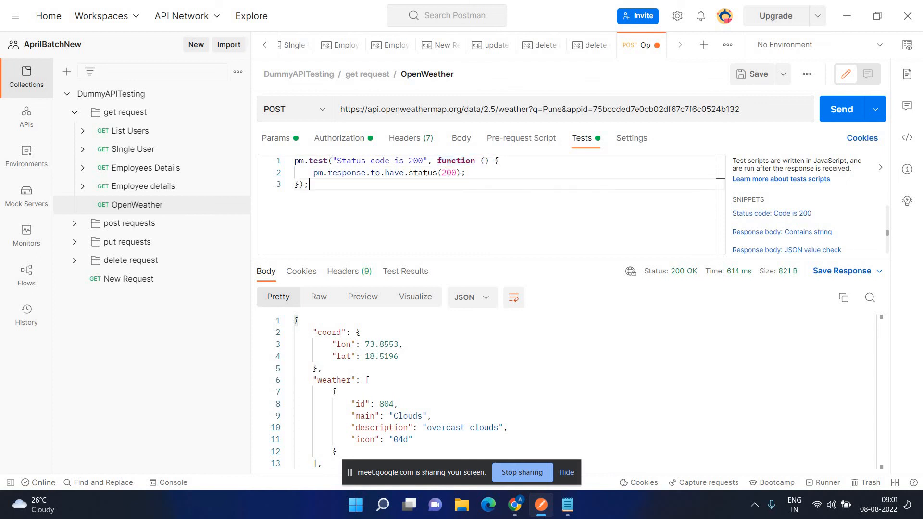
double_click(463, 162)
left_click_drag(463, 162, 493, 165)
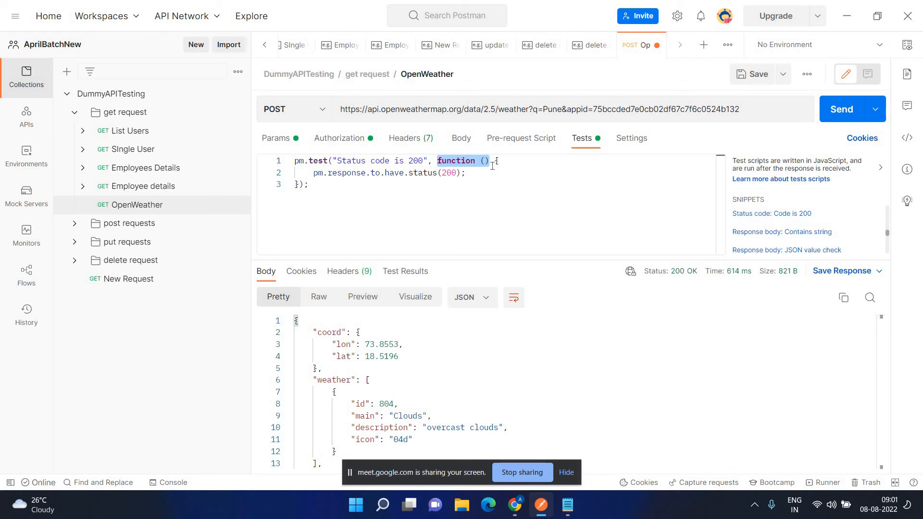
left_click(502, 188)
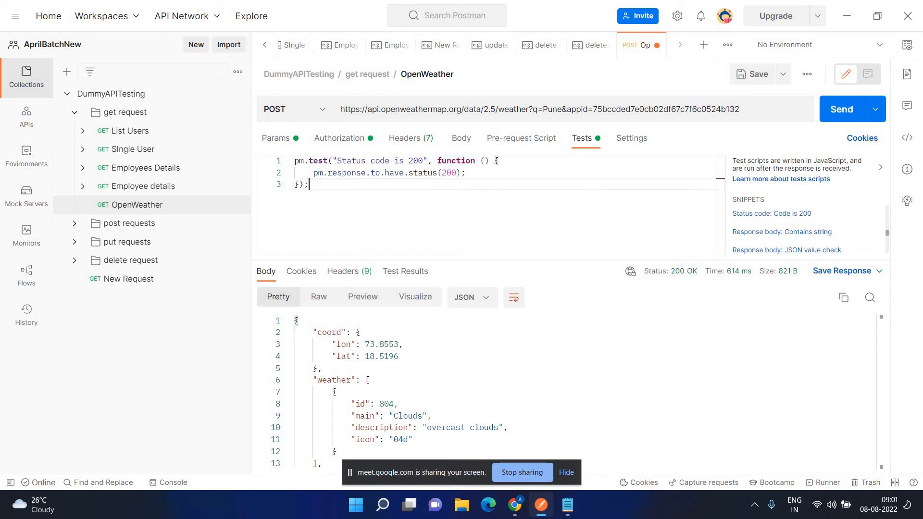
left_click(497, 164)
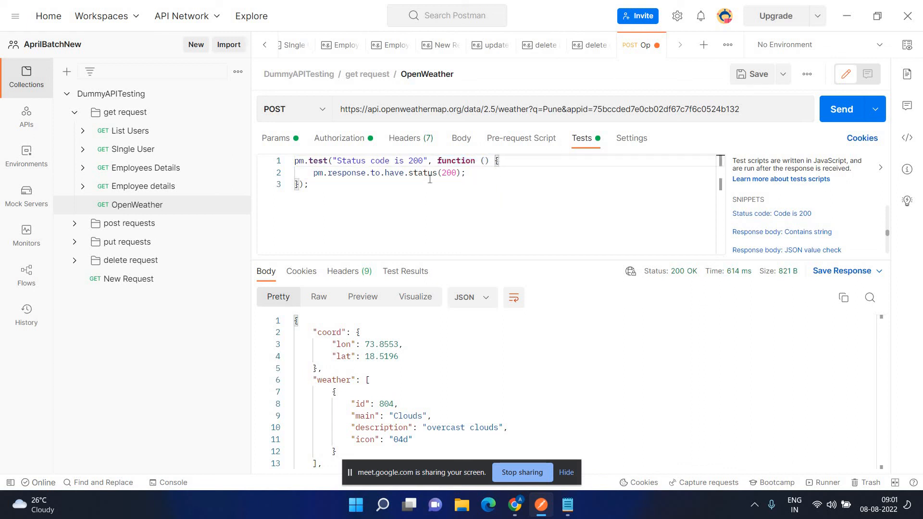
left_click(293, 213)
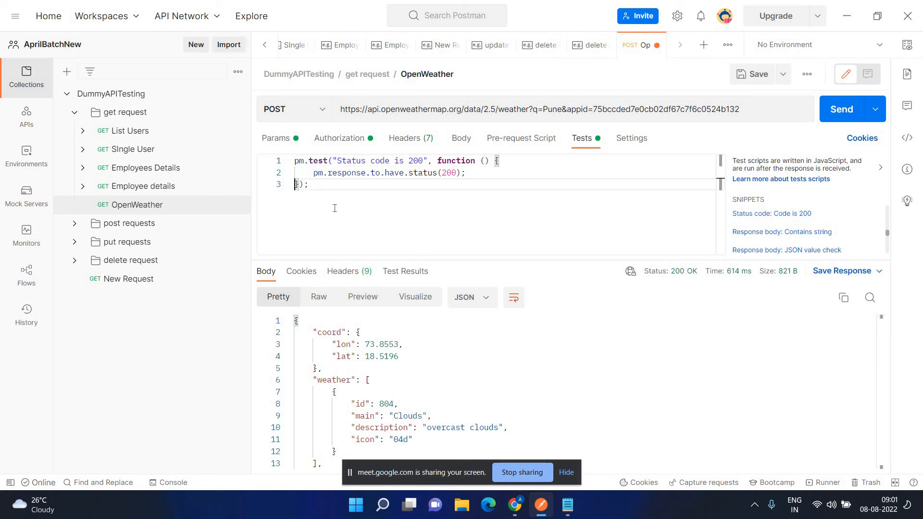
left_click(314, 176)
Step: Rename the status code test in the script to "Sucessful get request"
mouse_move(683, 278)
left_click_drag(338, 160, 424, 160)
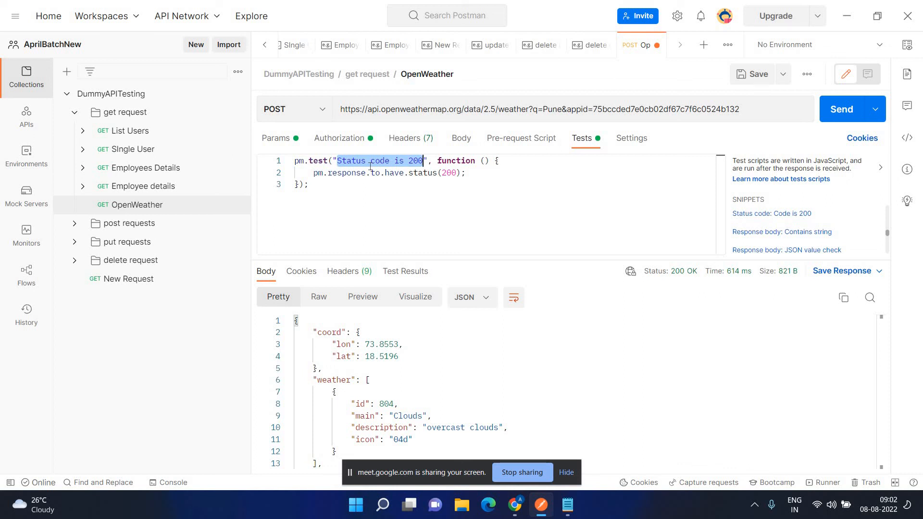
type("Suce")
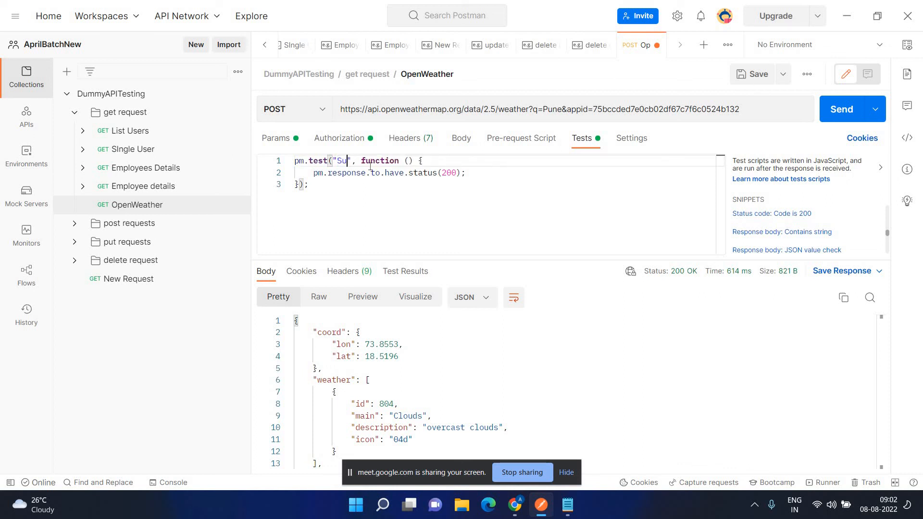
type("ssful get ")
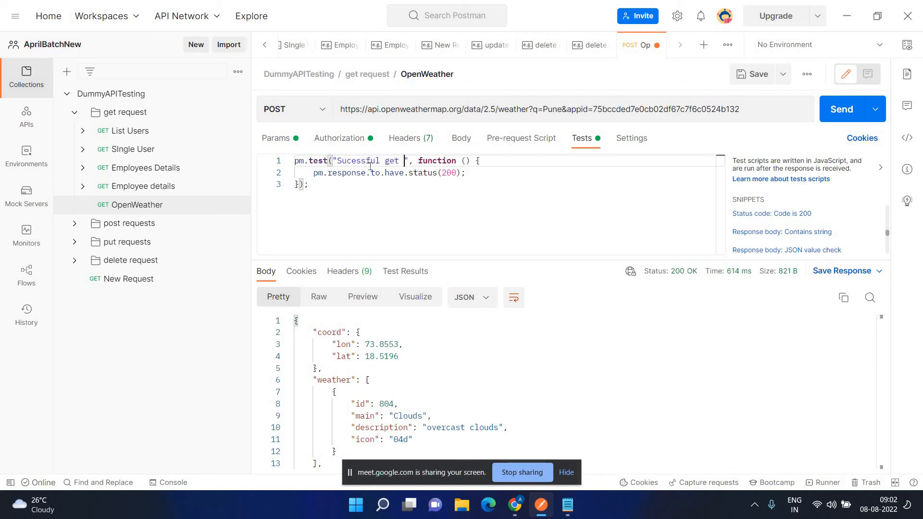
type("request")
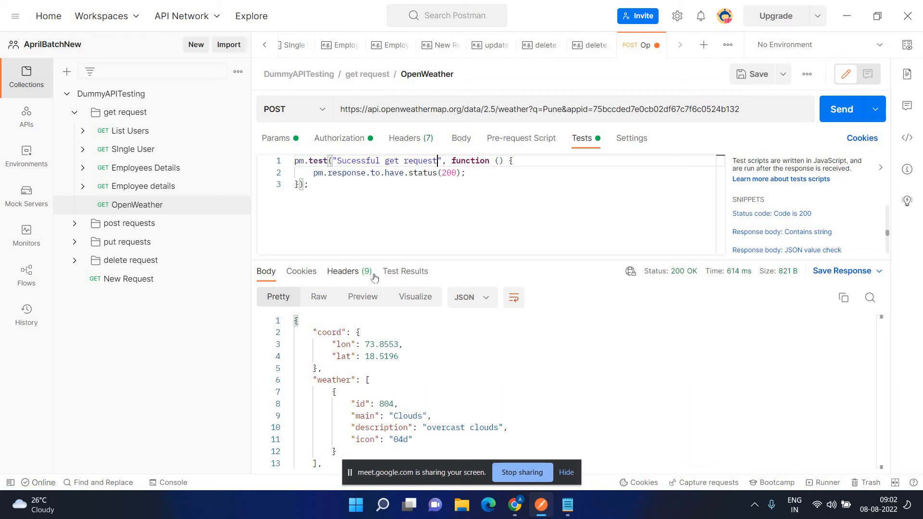
Step: Send the OpenWeather request with the new test and check its test results and the status code's description
left_click(405, 272)
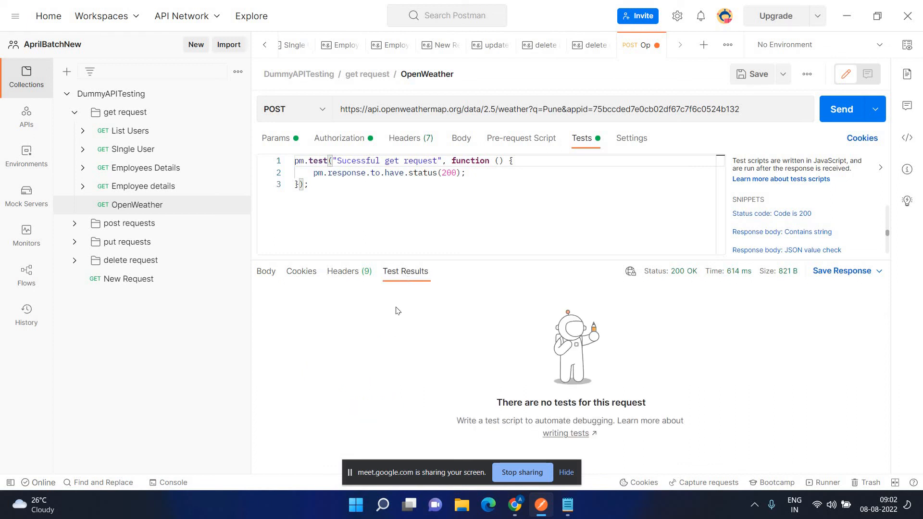
left_click(268, 273)
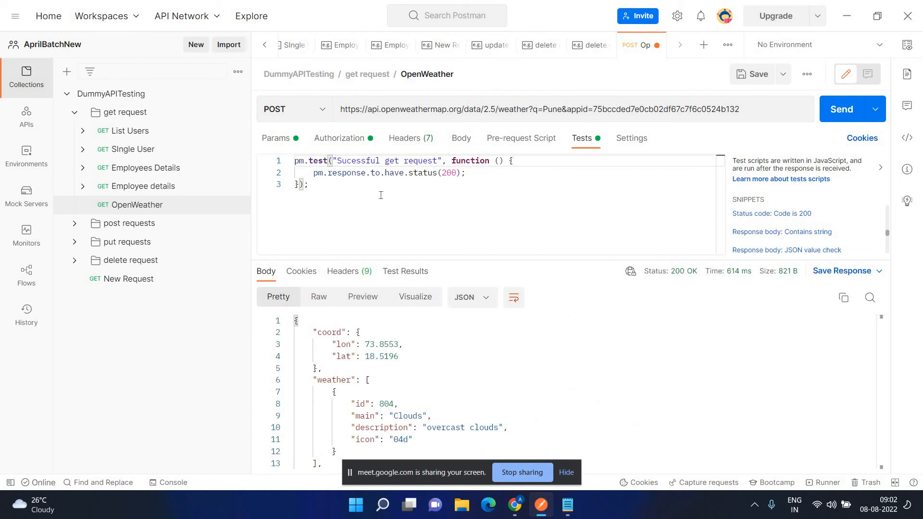
left_click(851, 111)
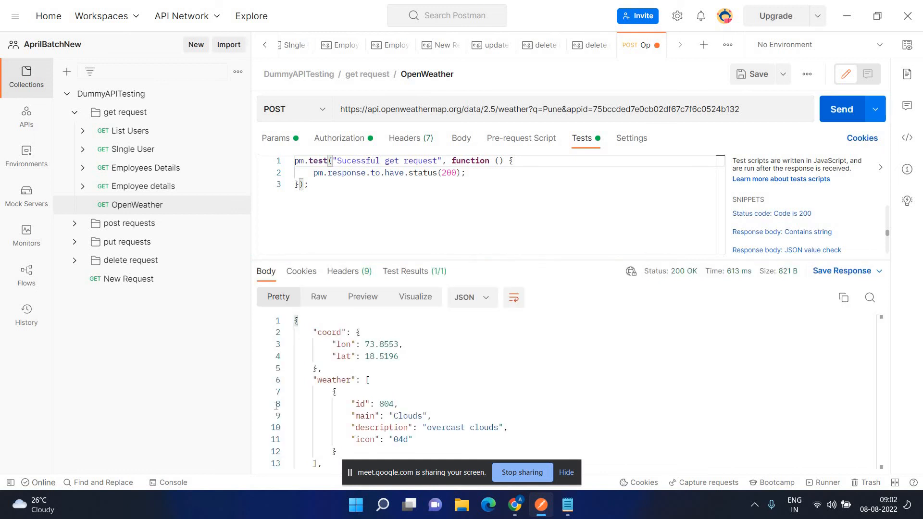
left_click(439, 274)
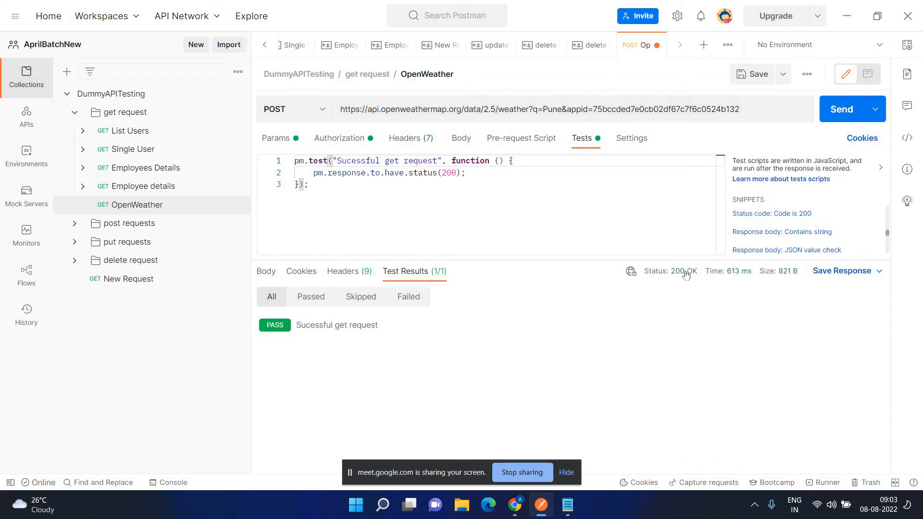
mouse_move(686, 274)
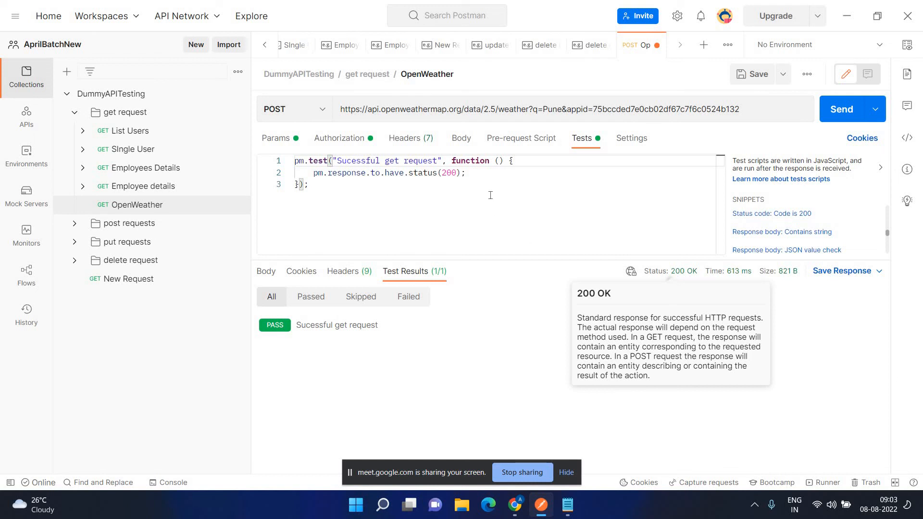
Step: Remove the last character of the API key in the duplicate appid query parameter and resend the request
left_click(283, 139)
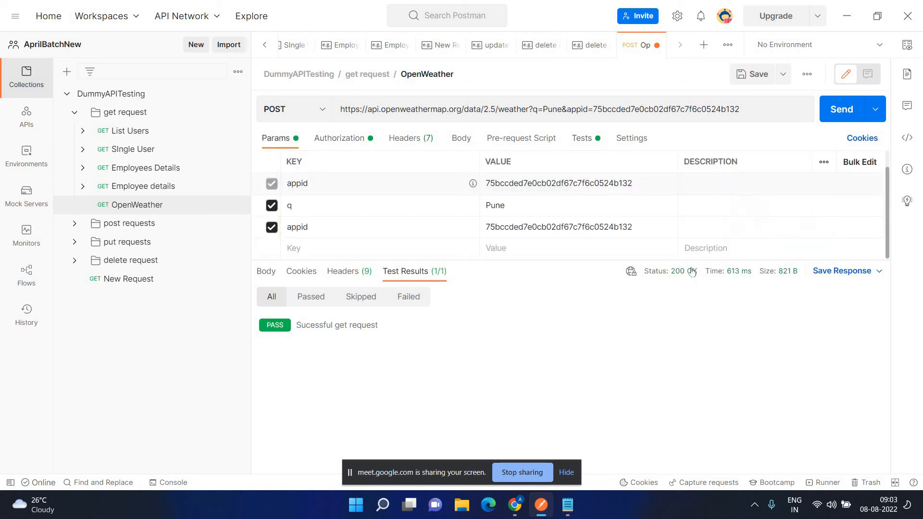
left_click(667, 228)
key("BackSpace")
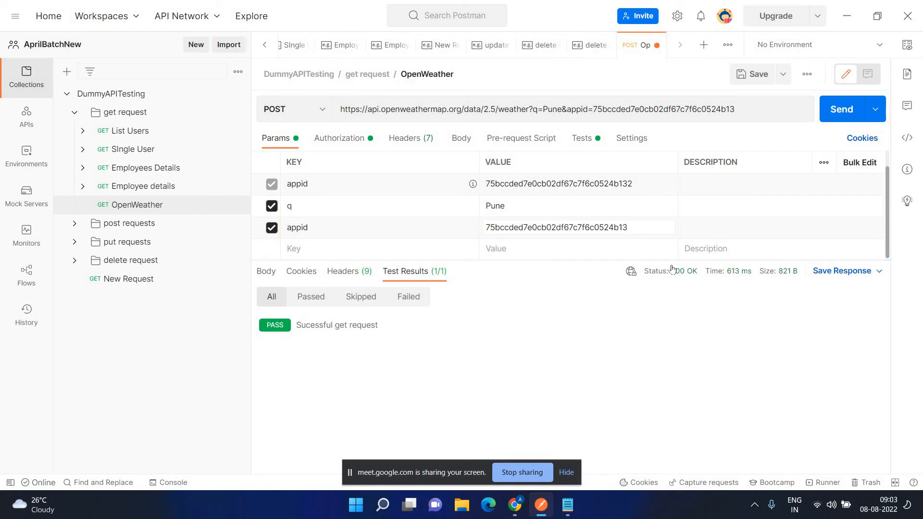
left_click(834, 114)
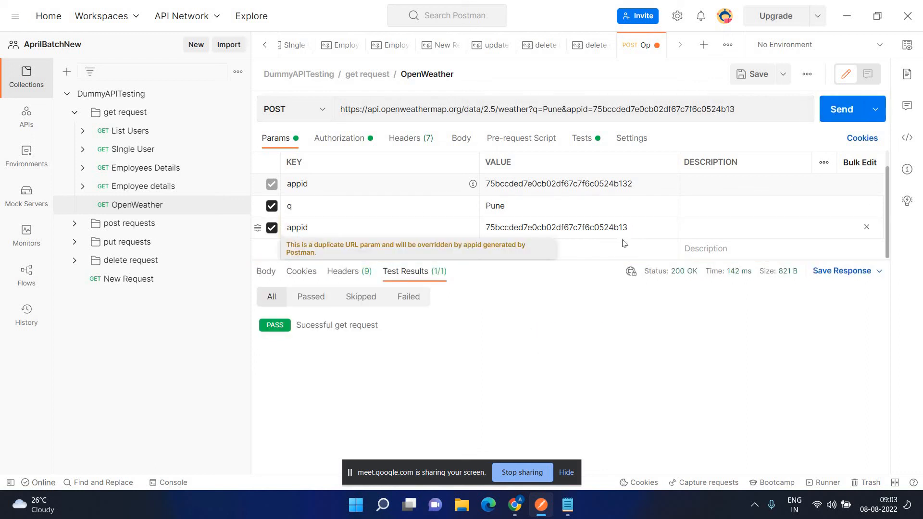
Step: Restore the last character of the API key in the duplicate appid query parameter and disable that parameter
left_click(639, 231)
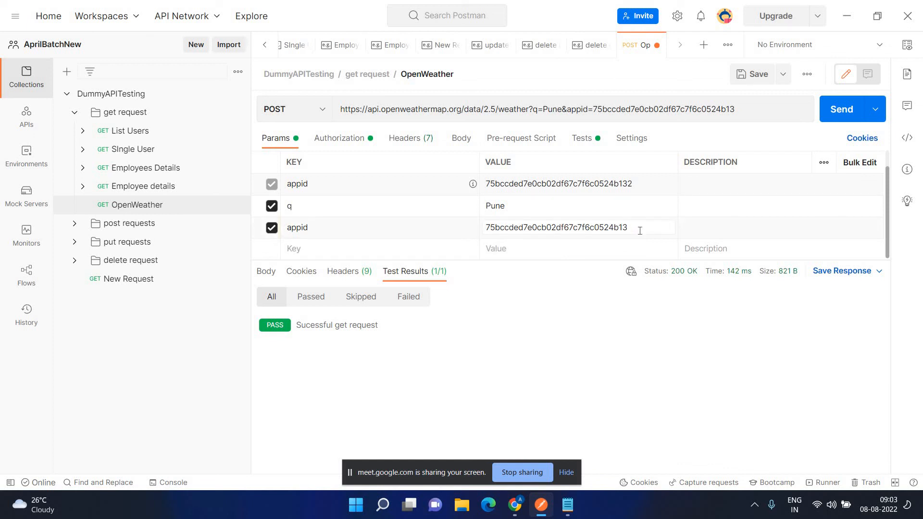
type("2")
left_click(272, 228)
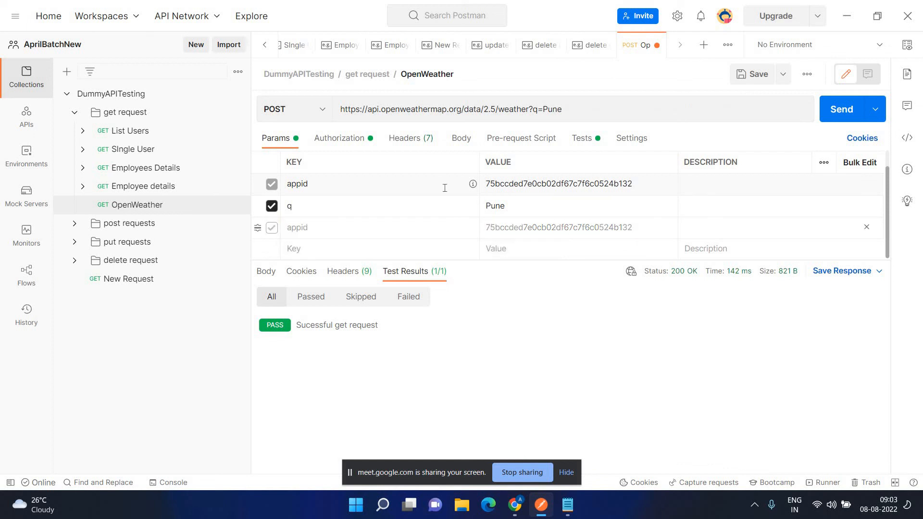
Step: Remove the last character of the API key value in the request's authorization settings and send the request
left_click(351, 144)
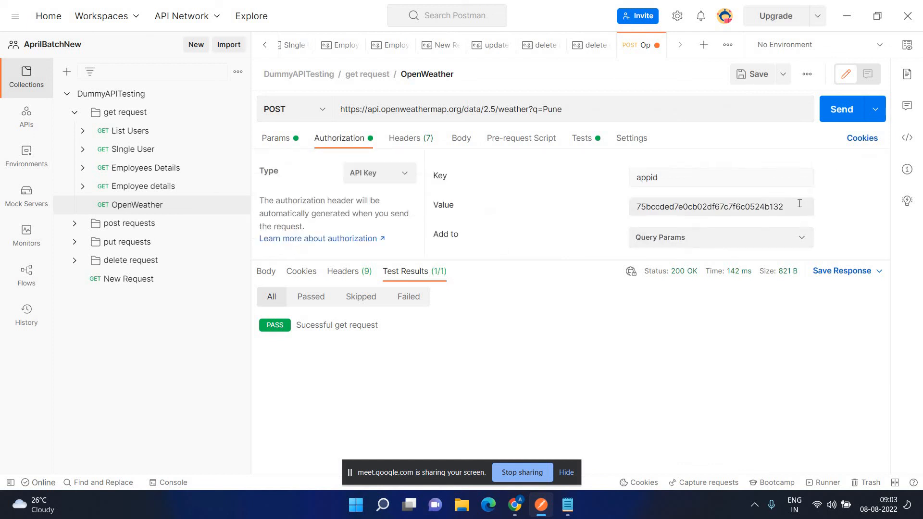
double_click(799, 204)
left_click(800, 204)
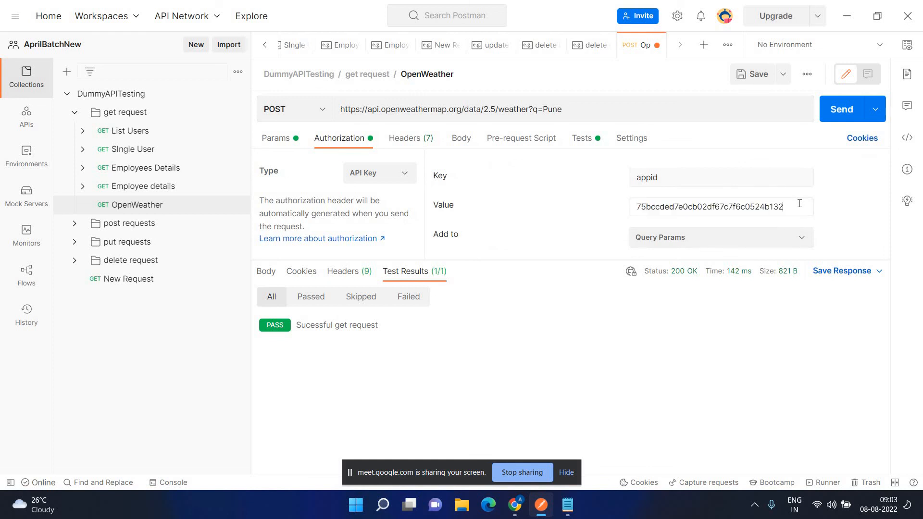
key("BackSpace")
left_click(842, 111)
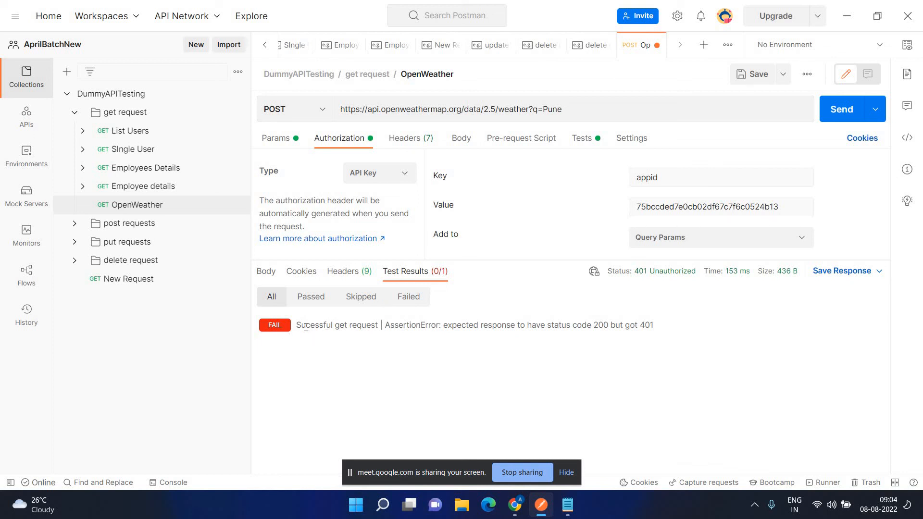
Step: Examine the test result message, comparing the test name, the expected status code and the received one
left_click_drag(297, 326, 383, 327)
left_click(423, 338)
double_click(600, 325)
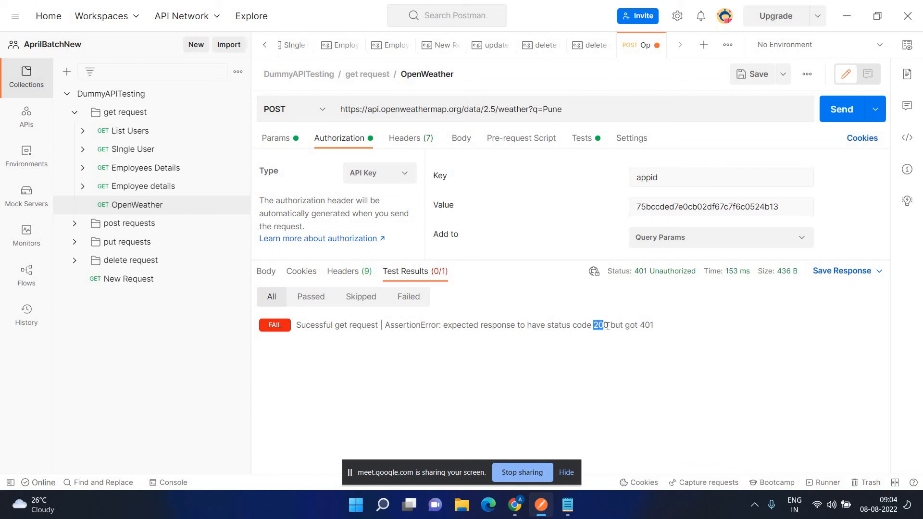
double_click(649, 325)
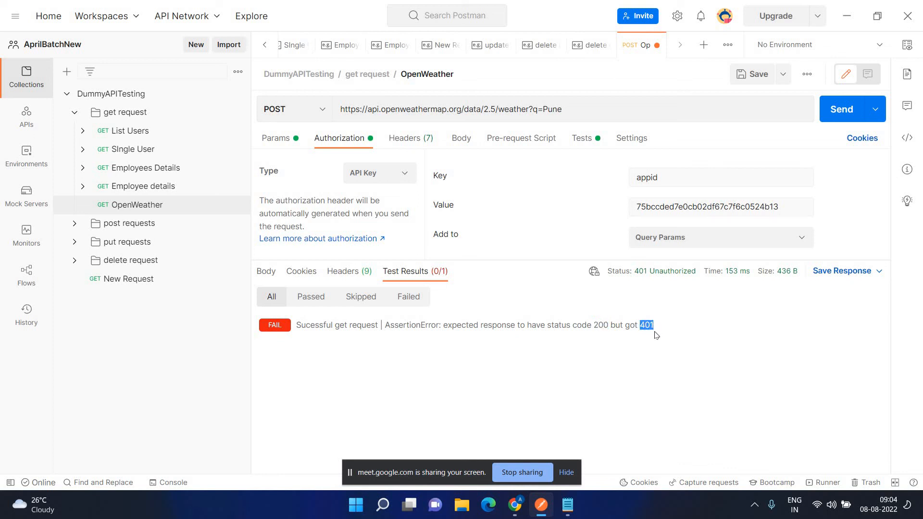